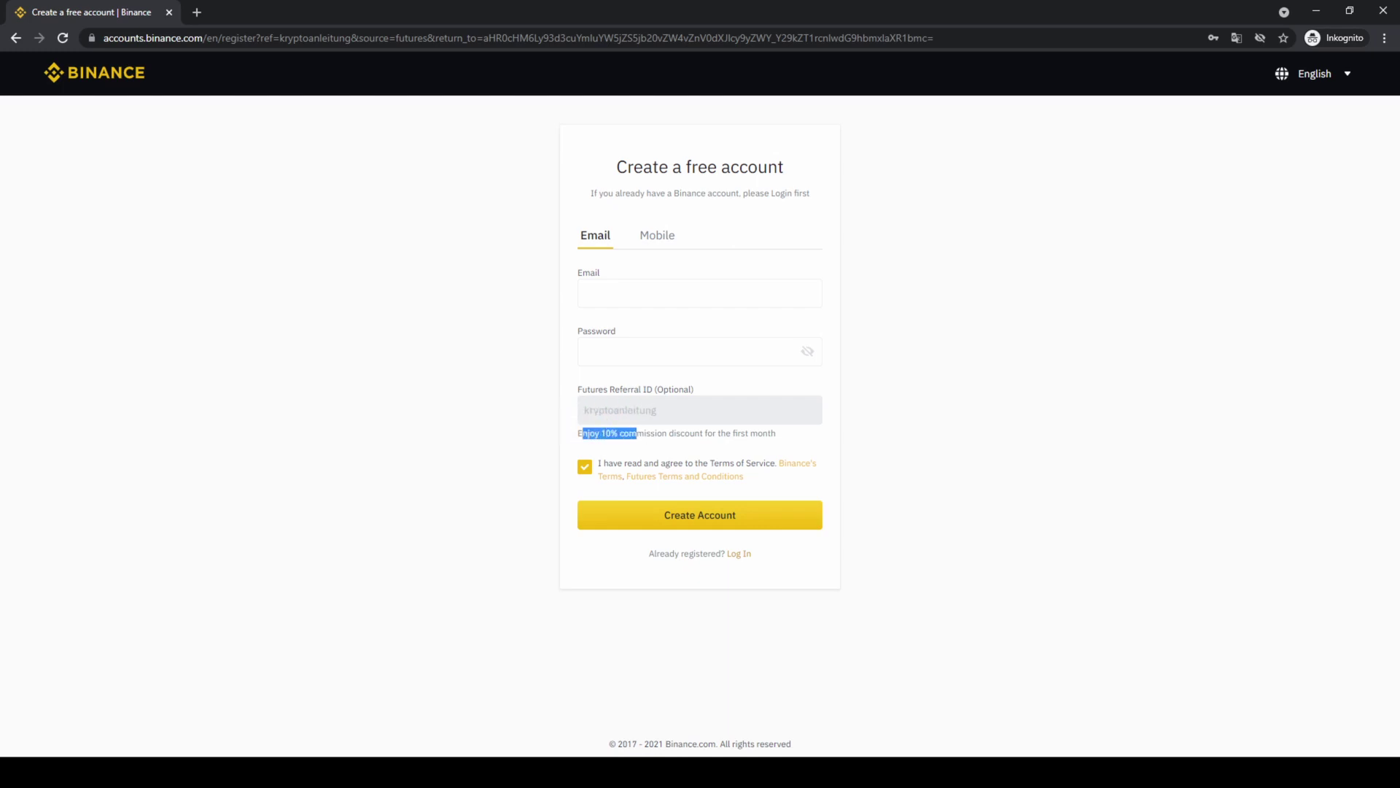
pyautogui.moveTo(636, 434); pyautogui.dragTo(704, 434)
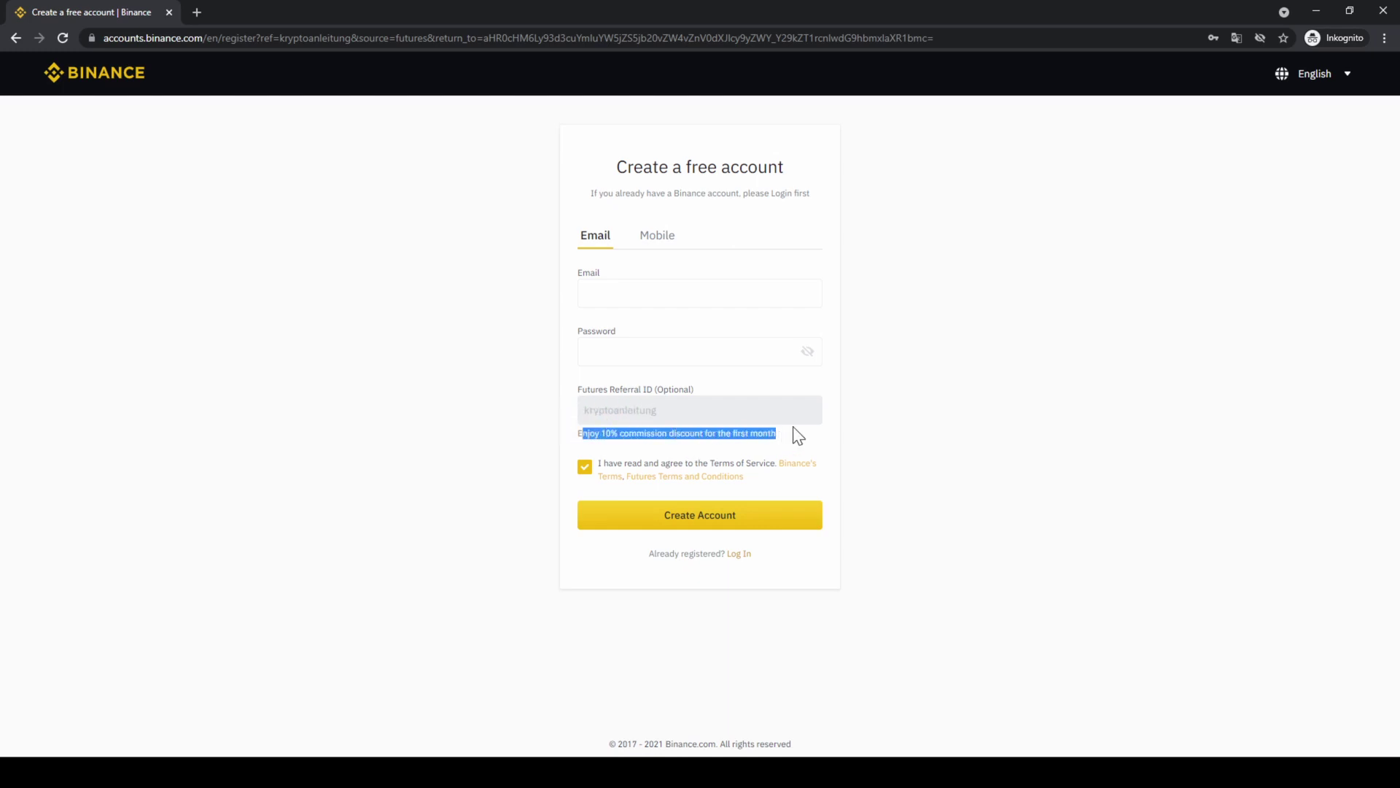
pyautogui.click(959, 380)
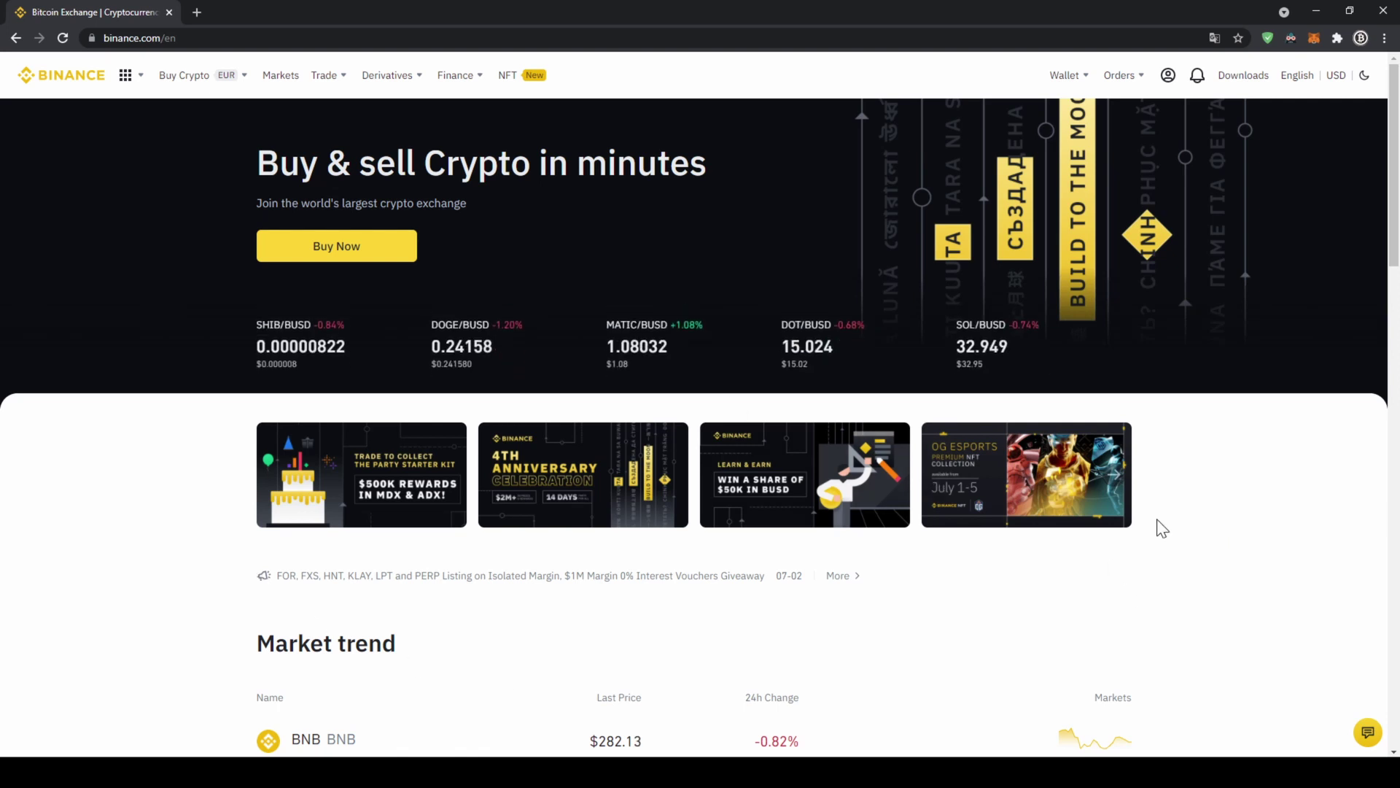
# - Open the USDⓈ-M Futures trading page and switch its theme to dark
pyautogui.moveTo(394, 89)
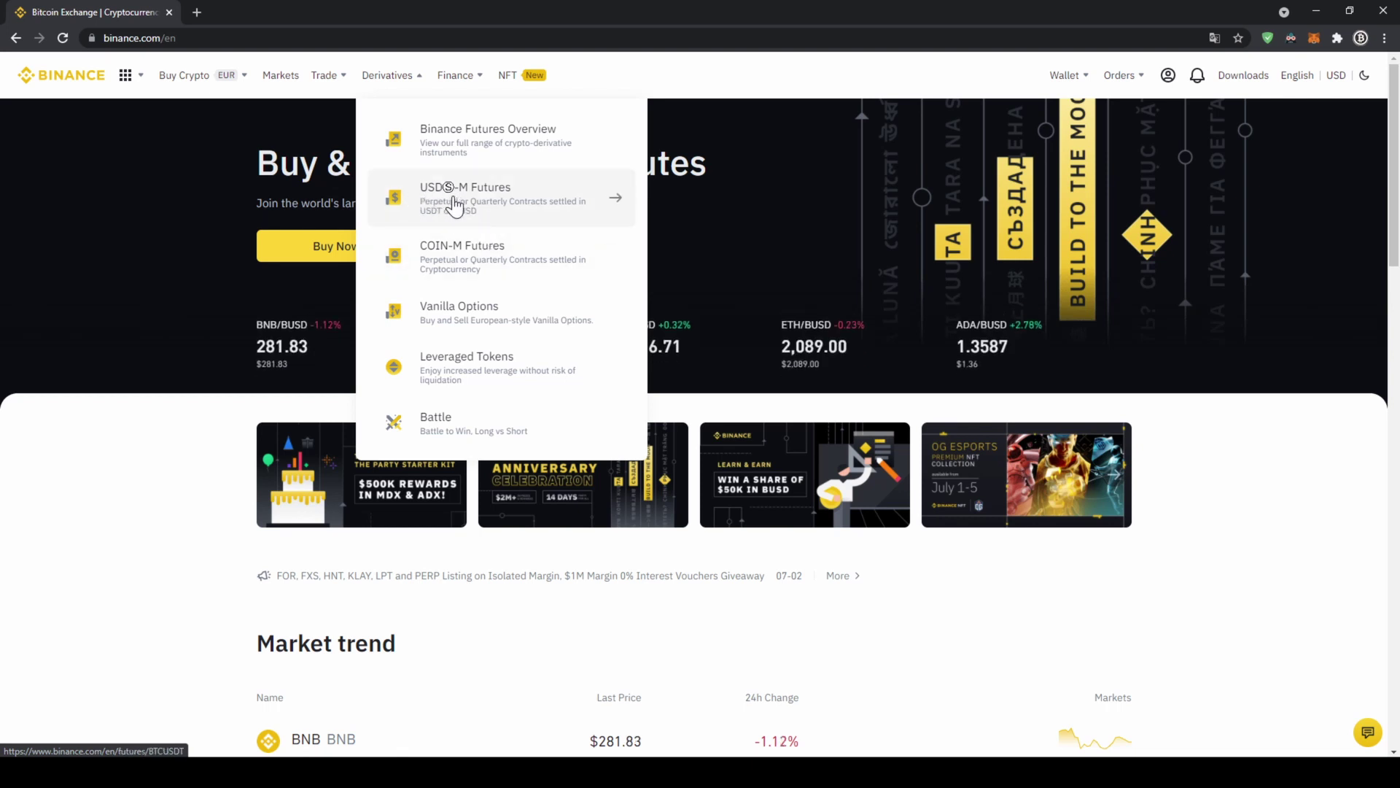
pyautogui.click(493, 204)
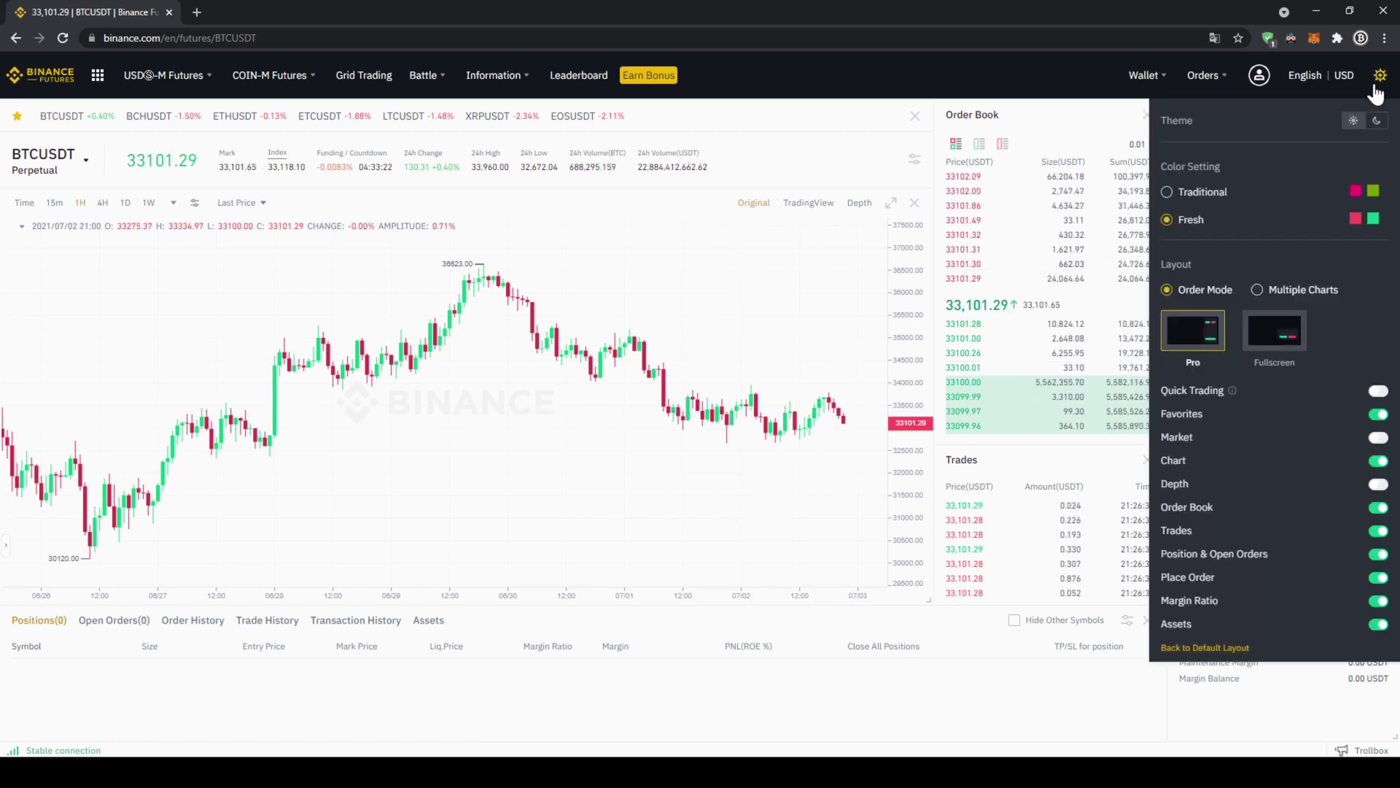
pyautogui.moveTo(1385, 90)
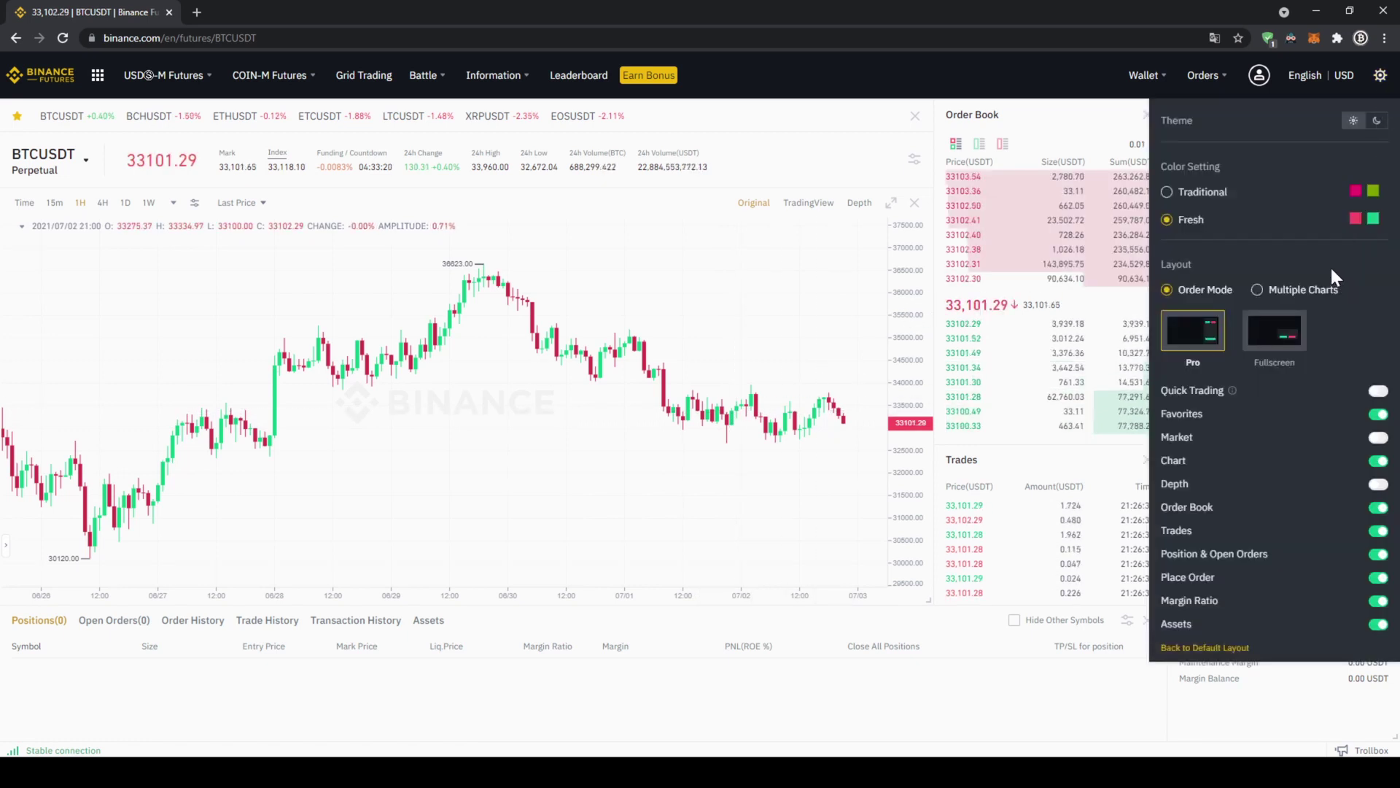
pyautogui.click(1374, 121)
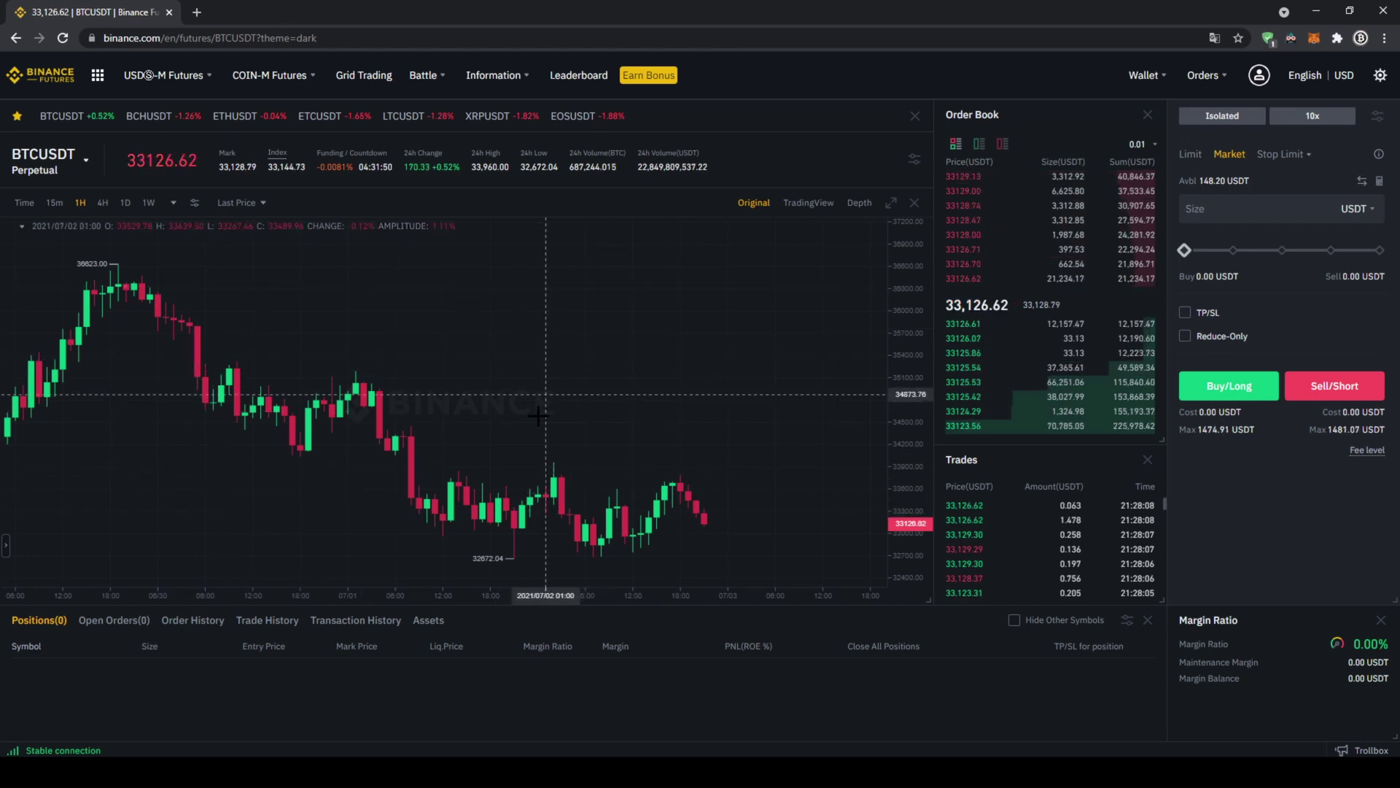
# - Review the BTCUSDT price history on the 4H and 1D chart intervals and return the chart to 1H
pyautogui.hscroll(-3, 466, 393)
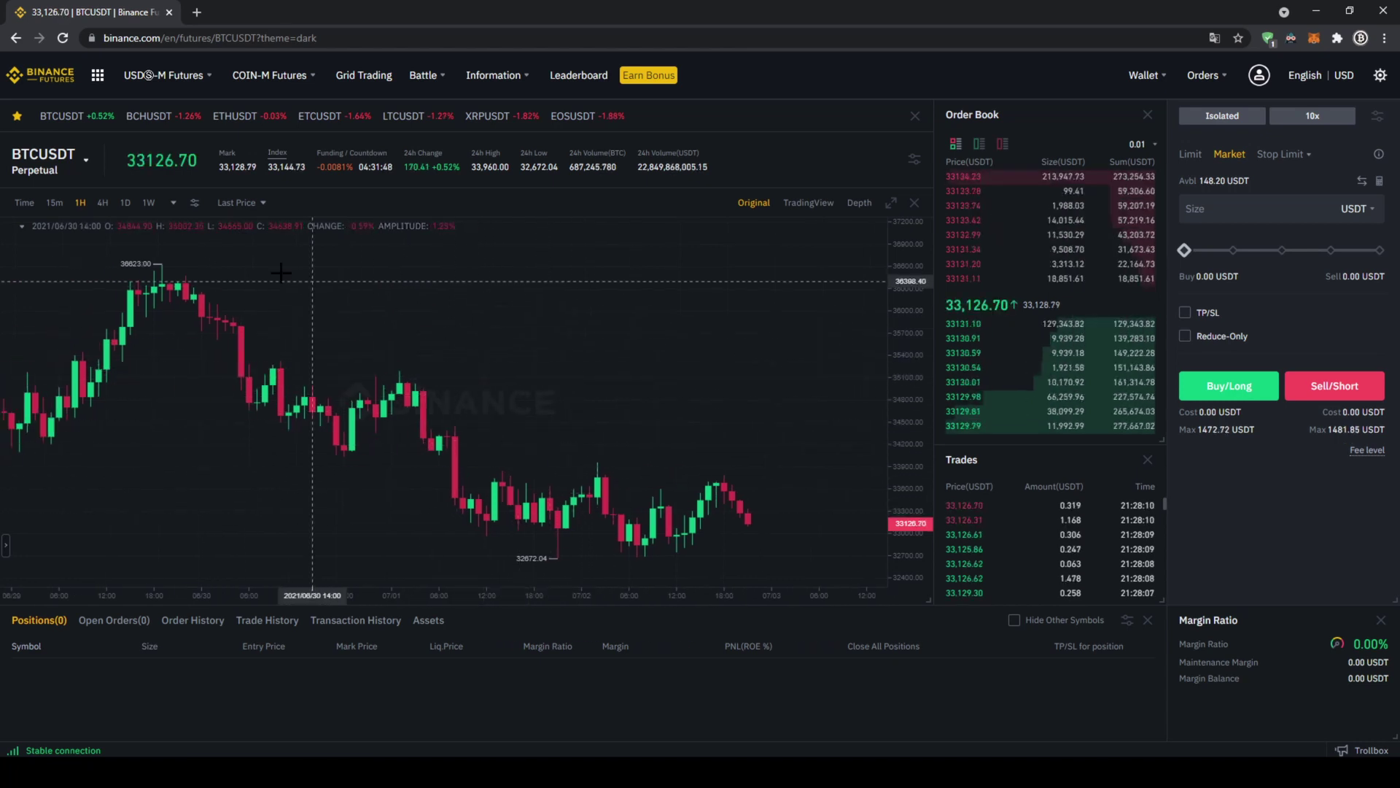
pyautogui.click(102, 202)
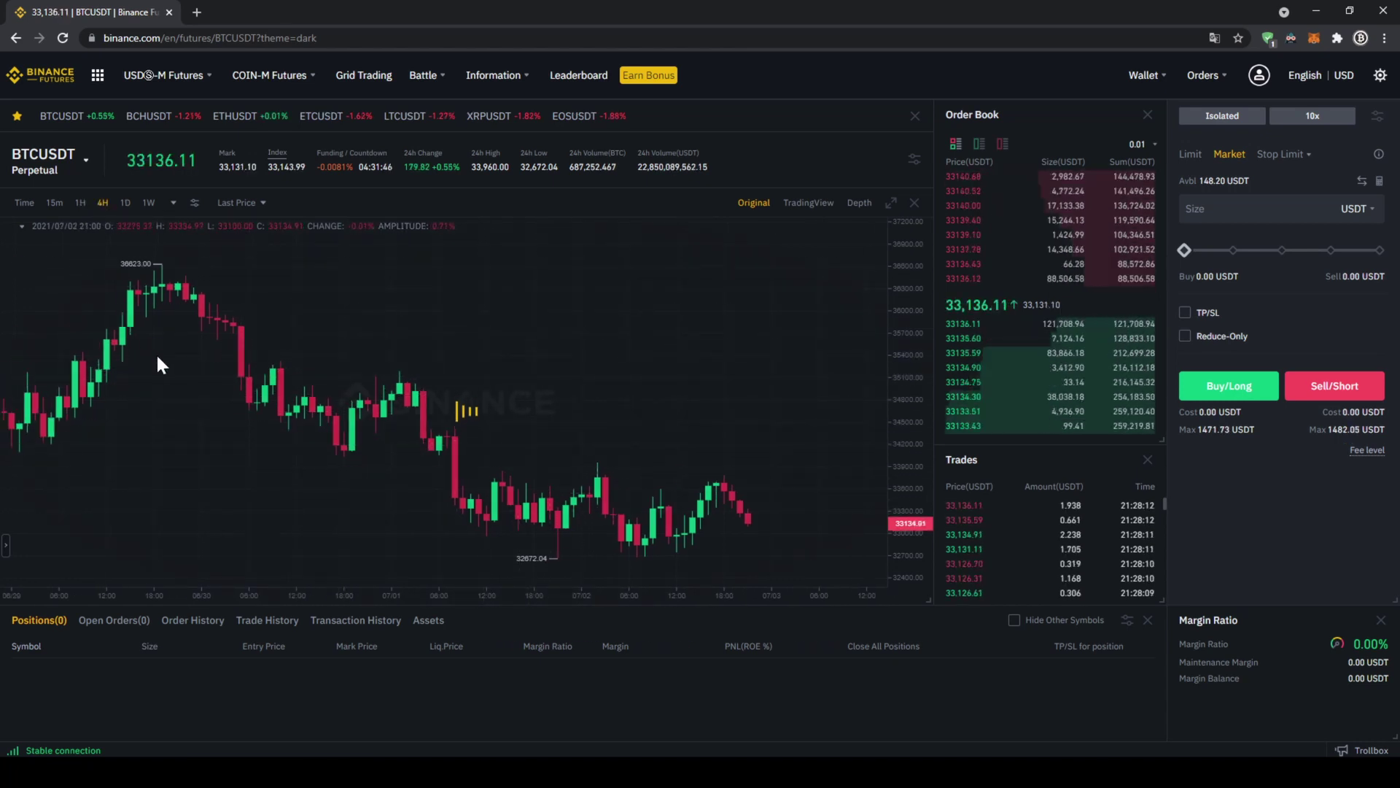
pyautogui.click(125, 202)
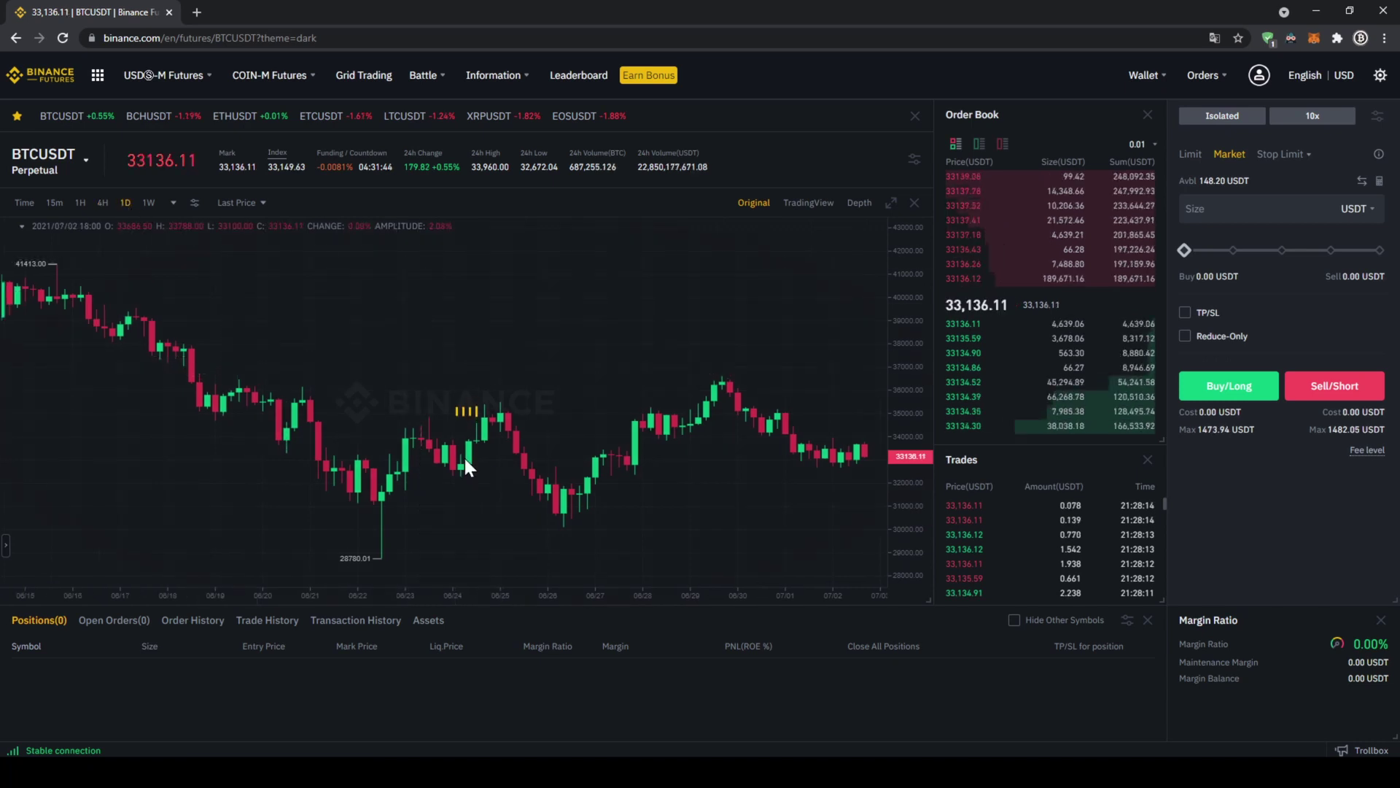
pyautogui.hscroll(-10, 438, 445)
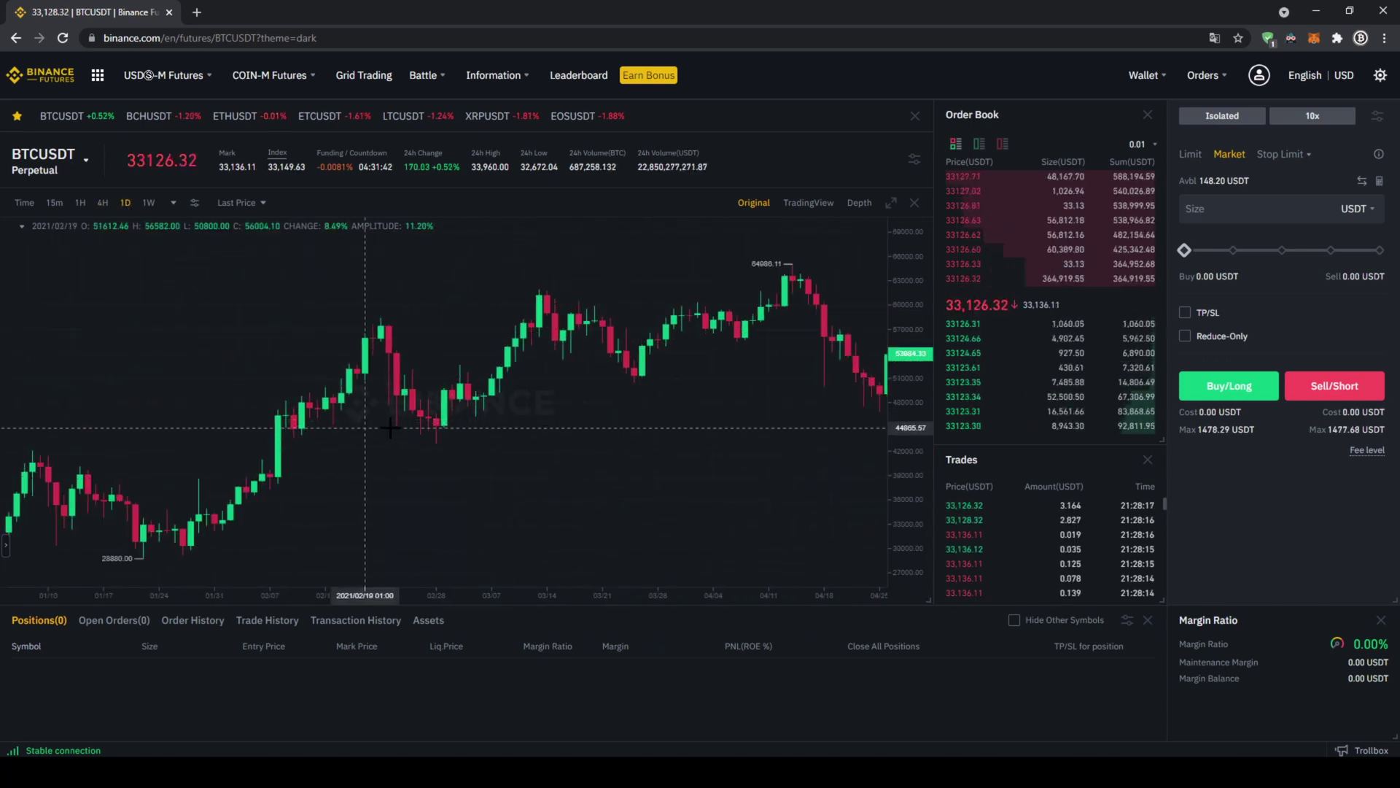
pyautogui.hscroll(-10, 390, 428)
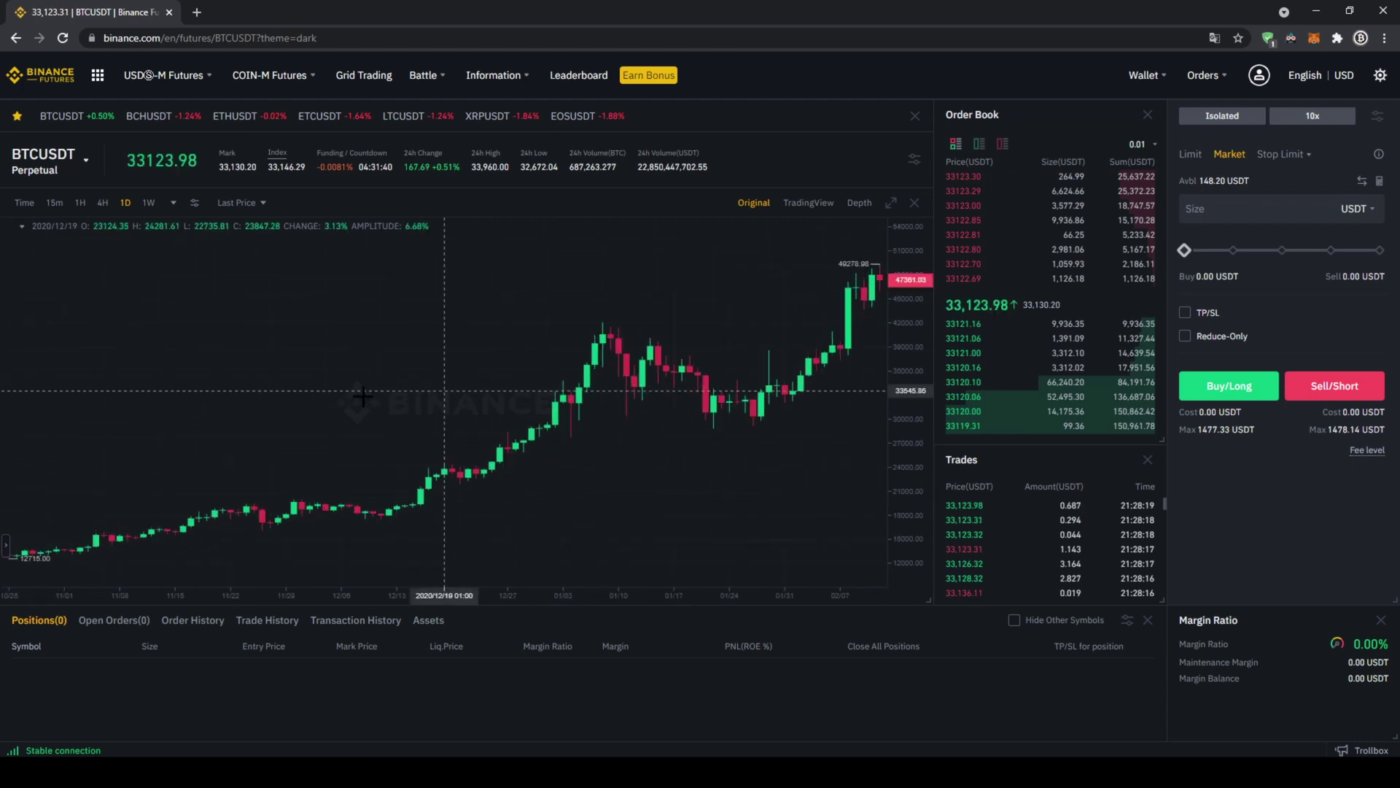
pyautogui.hscroll(15, 362, 396)
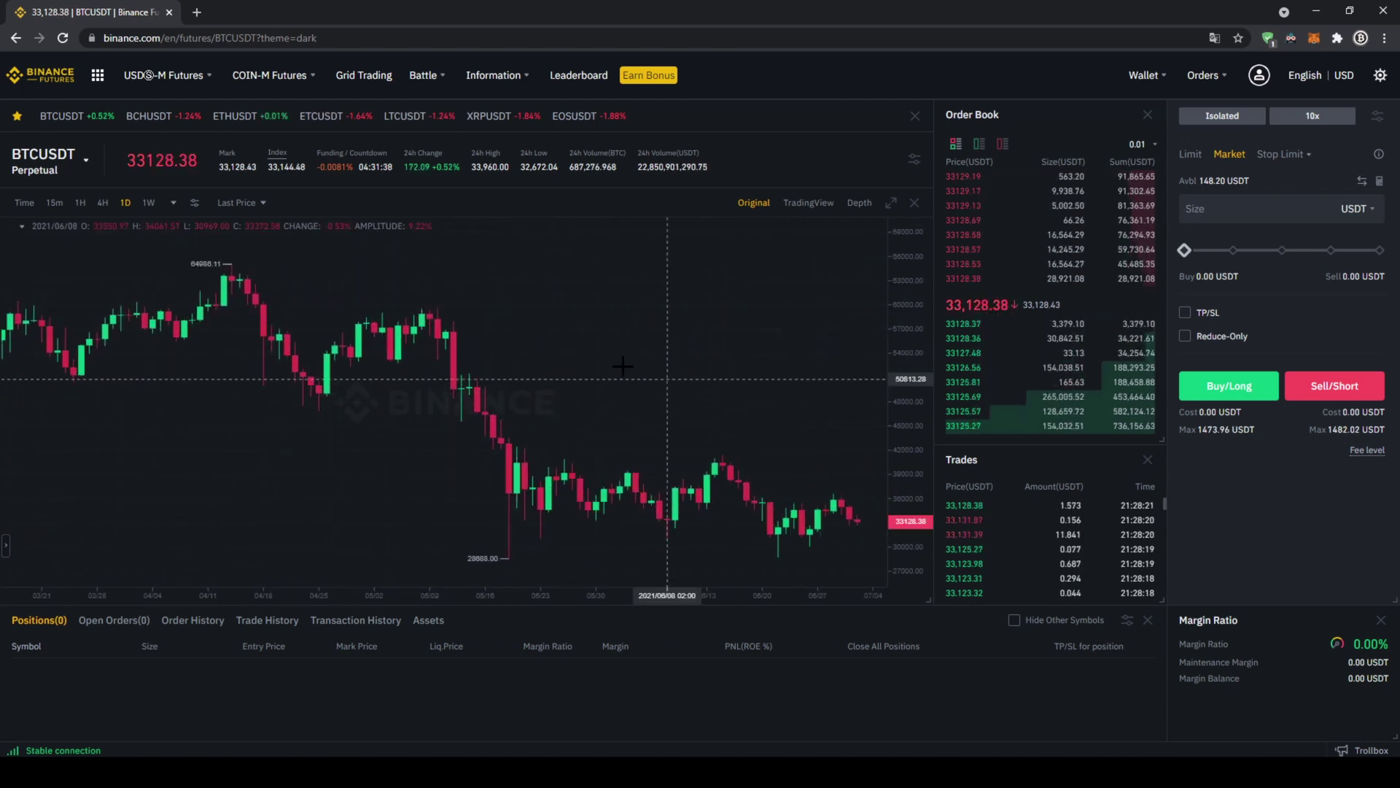
pyautogui.hscroll(3, 623, 366)
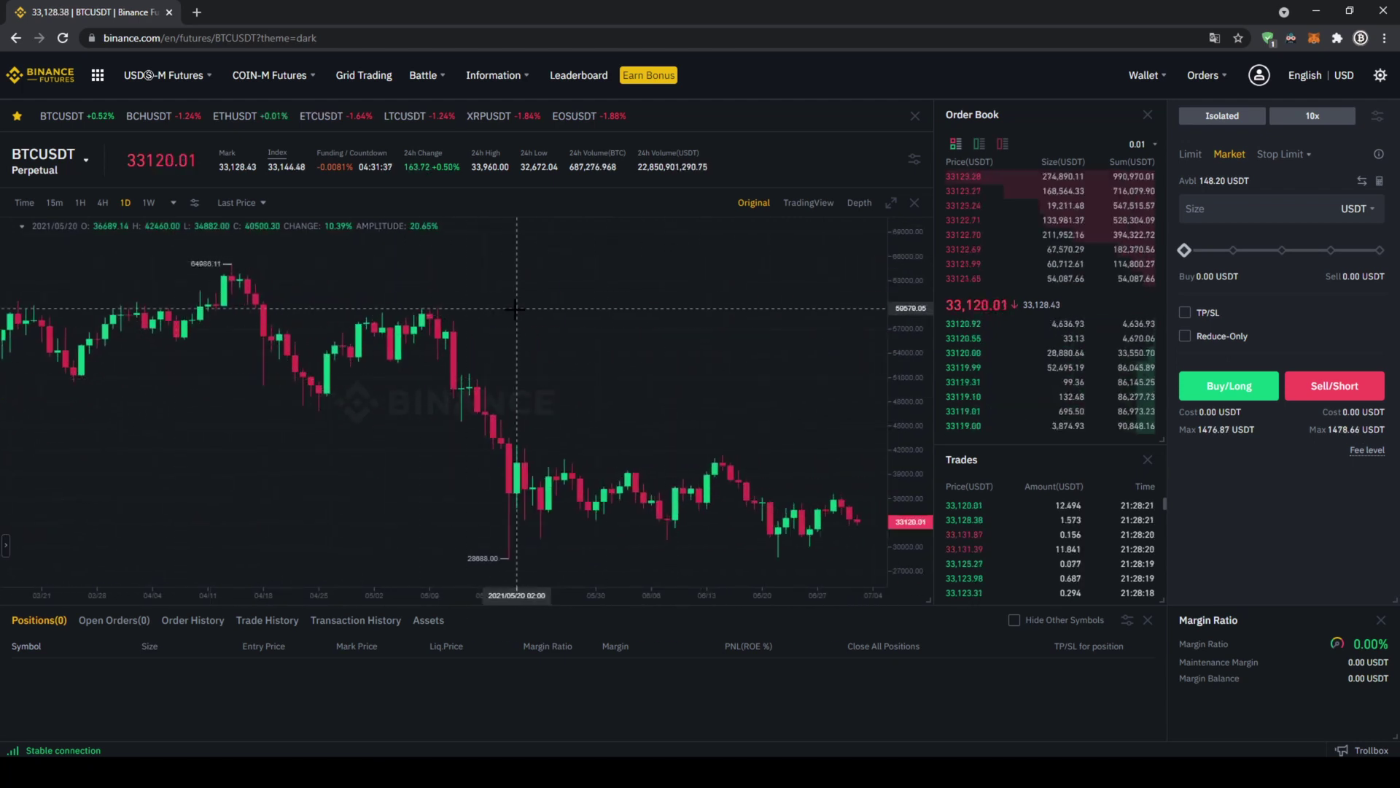
pyautogui.click(81, 206)
pyautogui.hscroll(5, 452, 458)
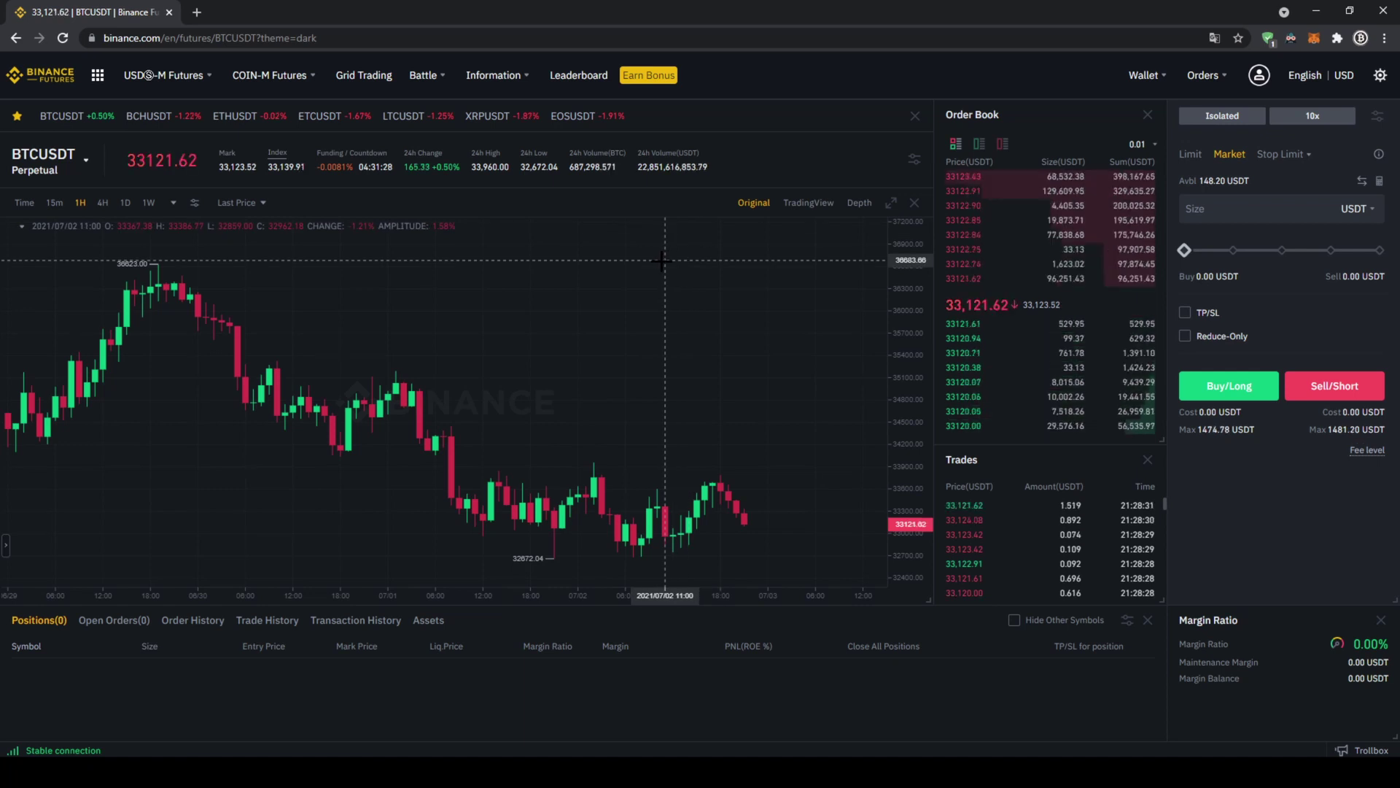
# - Look through the list of USDⓈ-M futures contracts available for trading
pyautogui.moveTo(65, 160)
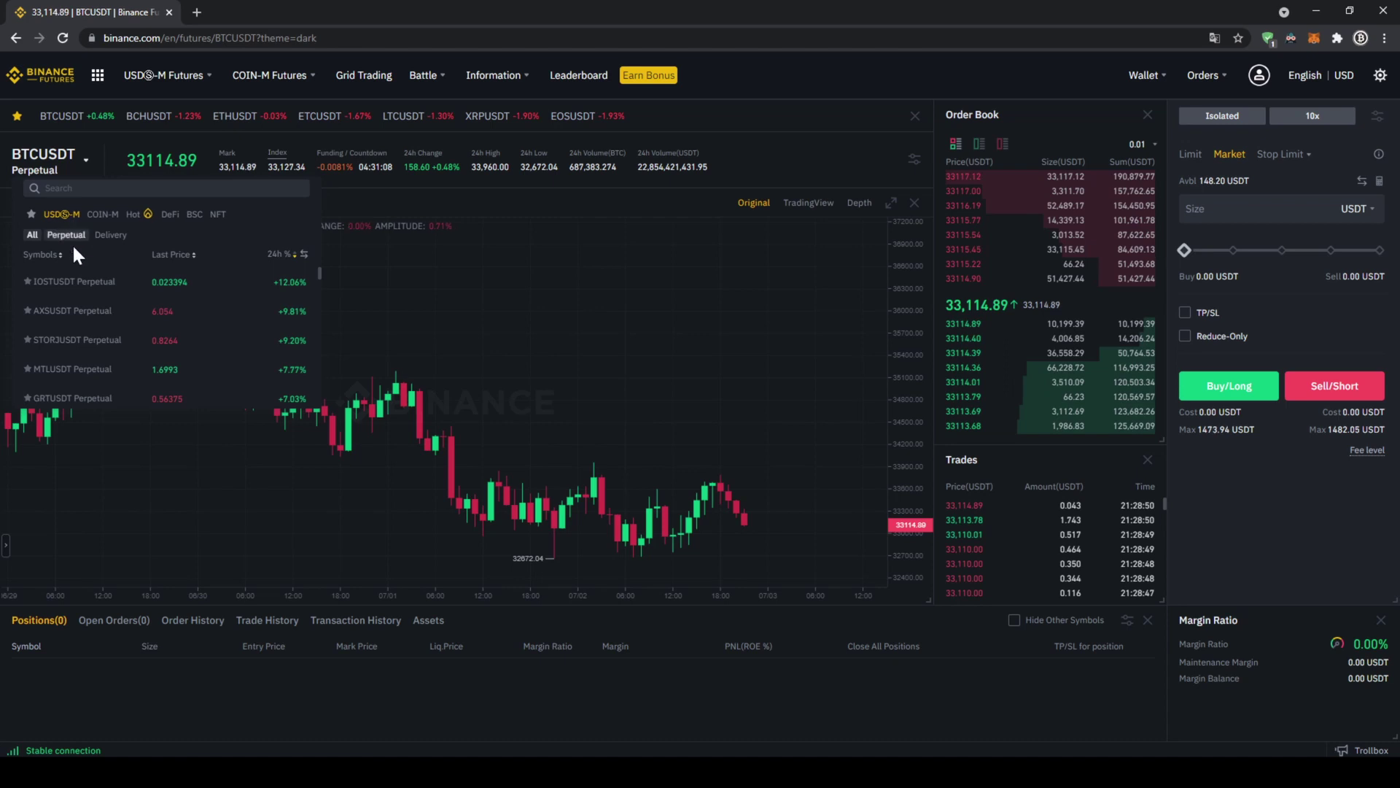
pyautogui.scroll(-5, 116, 281)
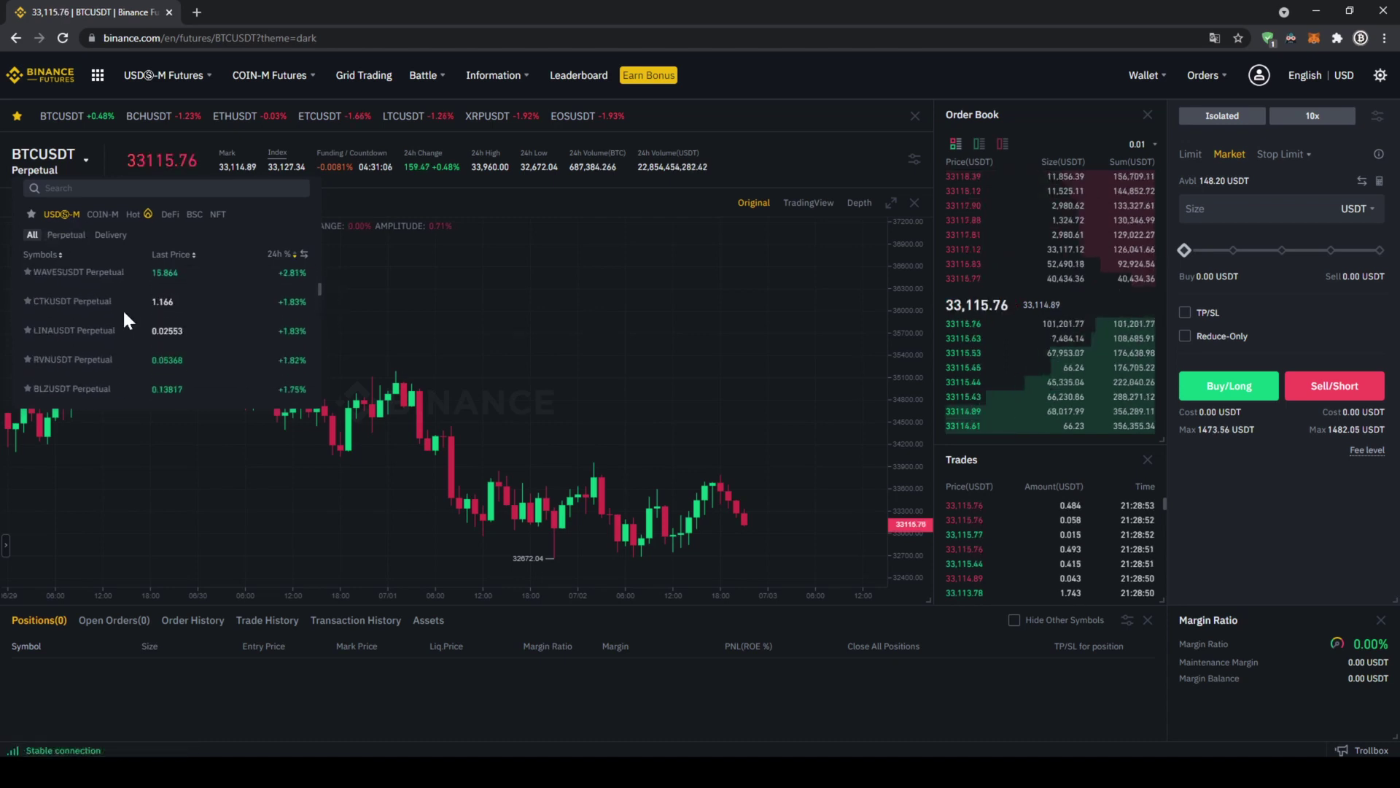
pyautogui.scroll(-3, 124, 315)
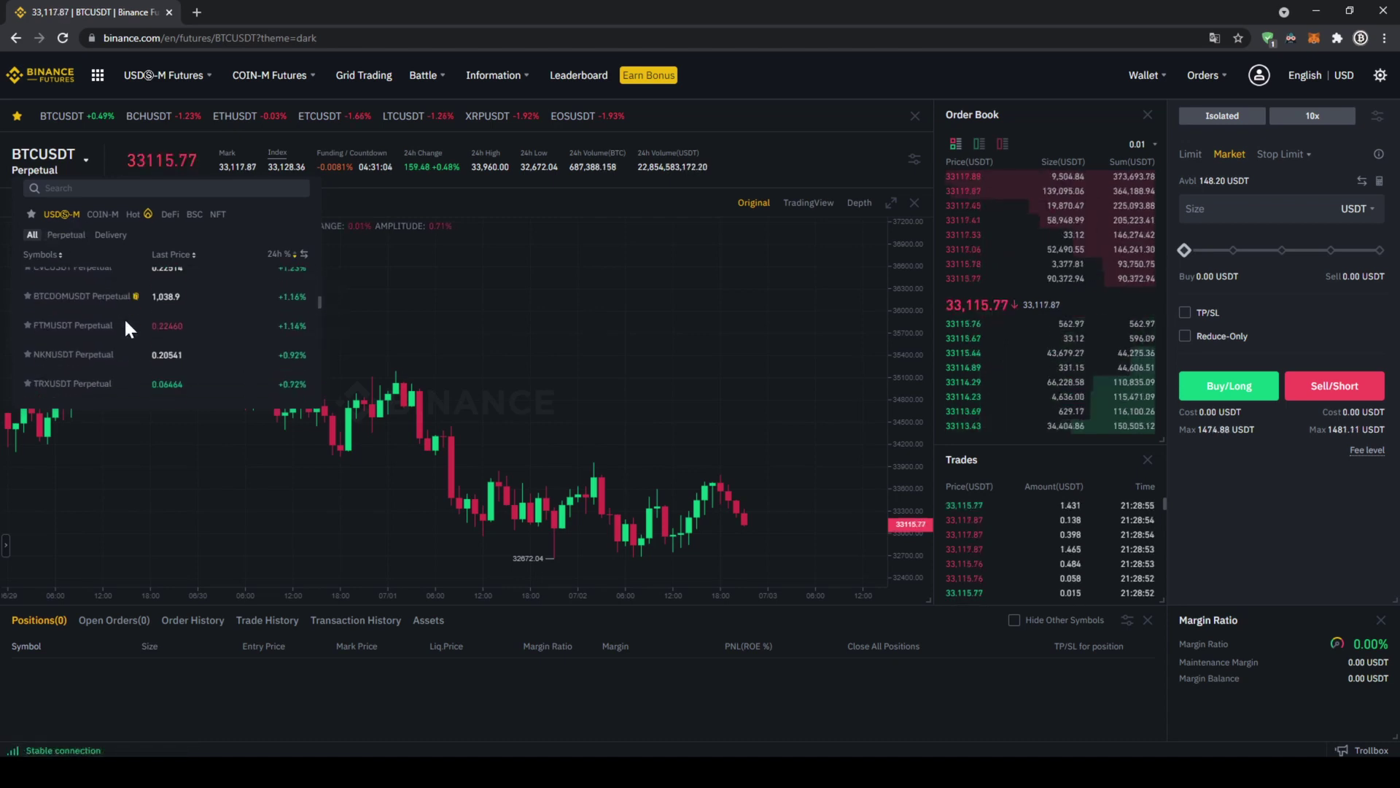
pyautogui.scroll(-2, 109, 321)
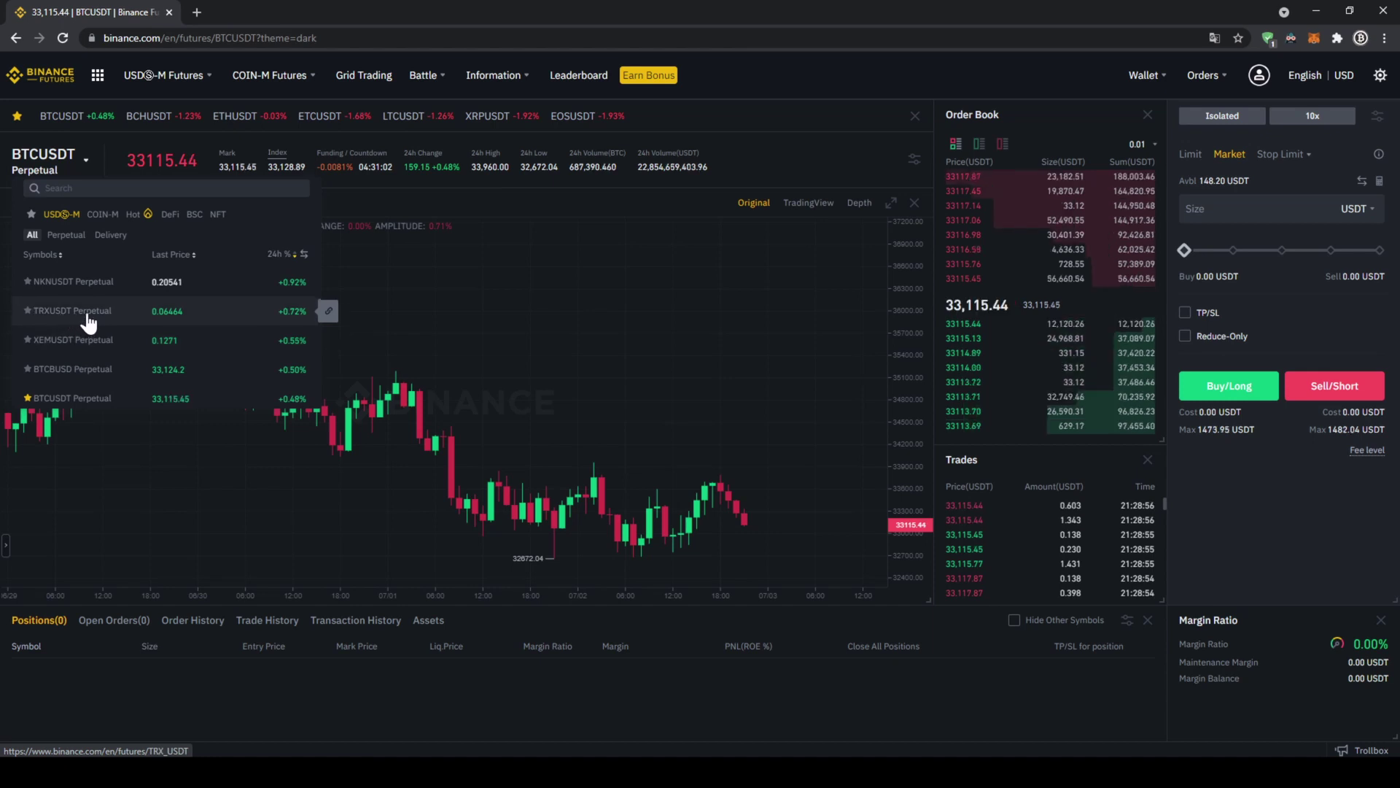
pyautogui.scroll(-4, 103, 319)
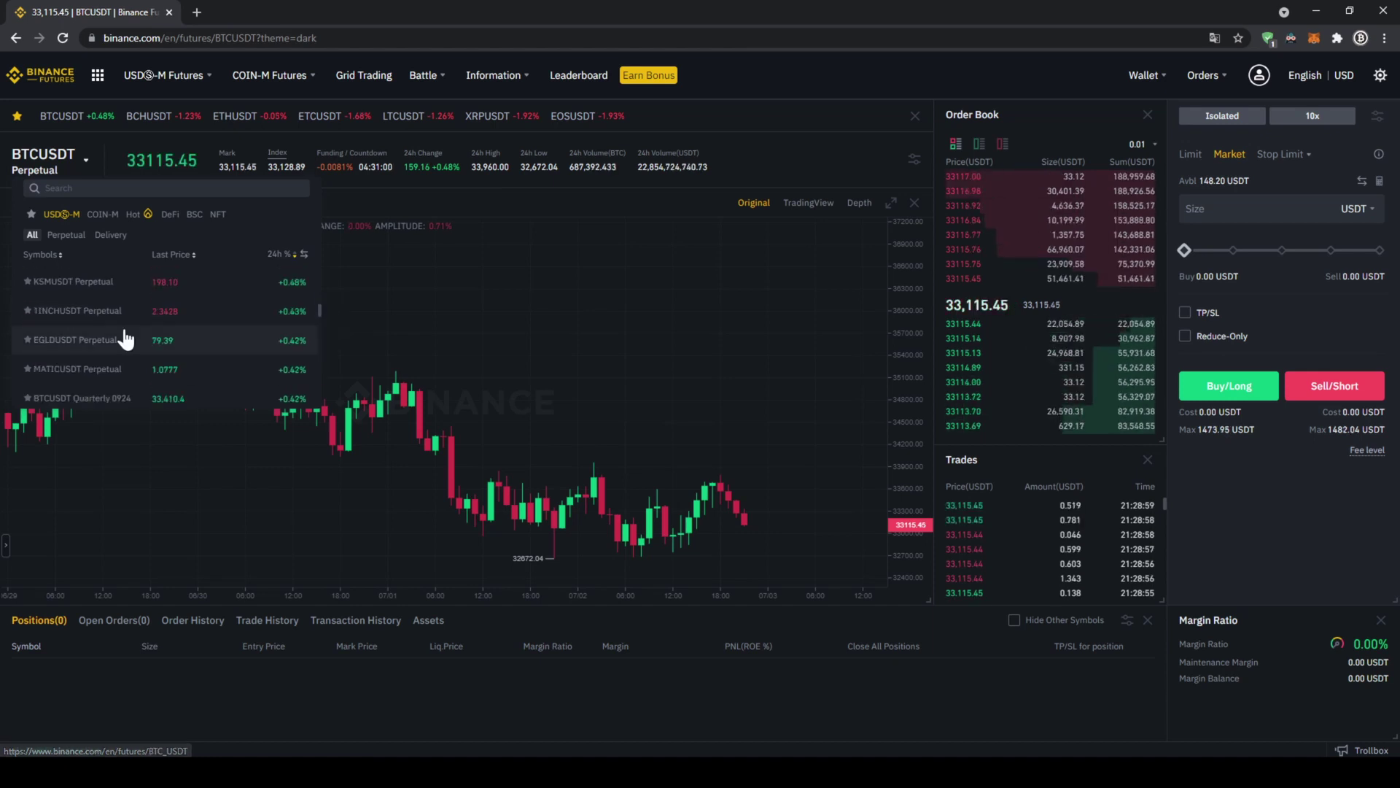
pyautogui.scroll(-3, 78, 337)
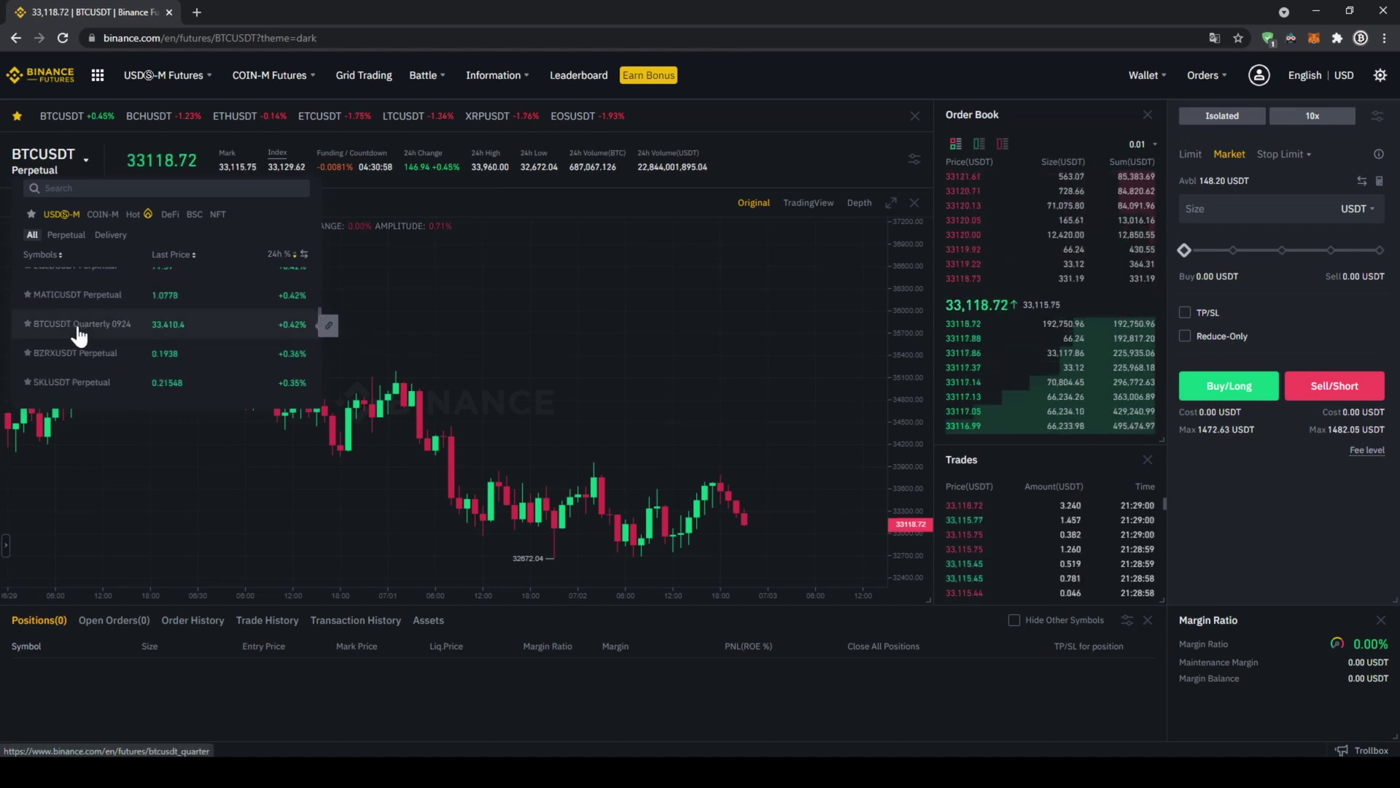
pyautogui.scroll(-5, 88, 332)
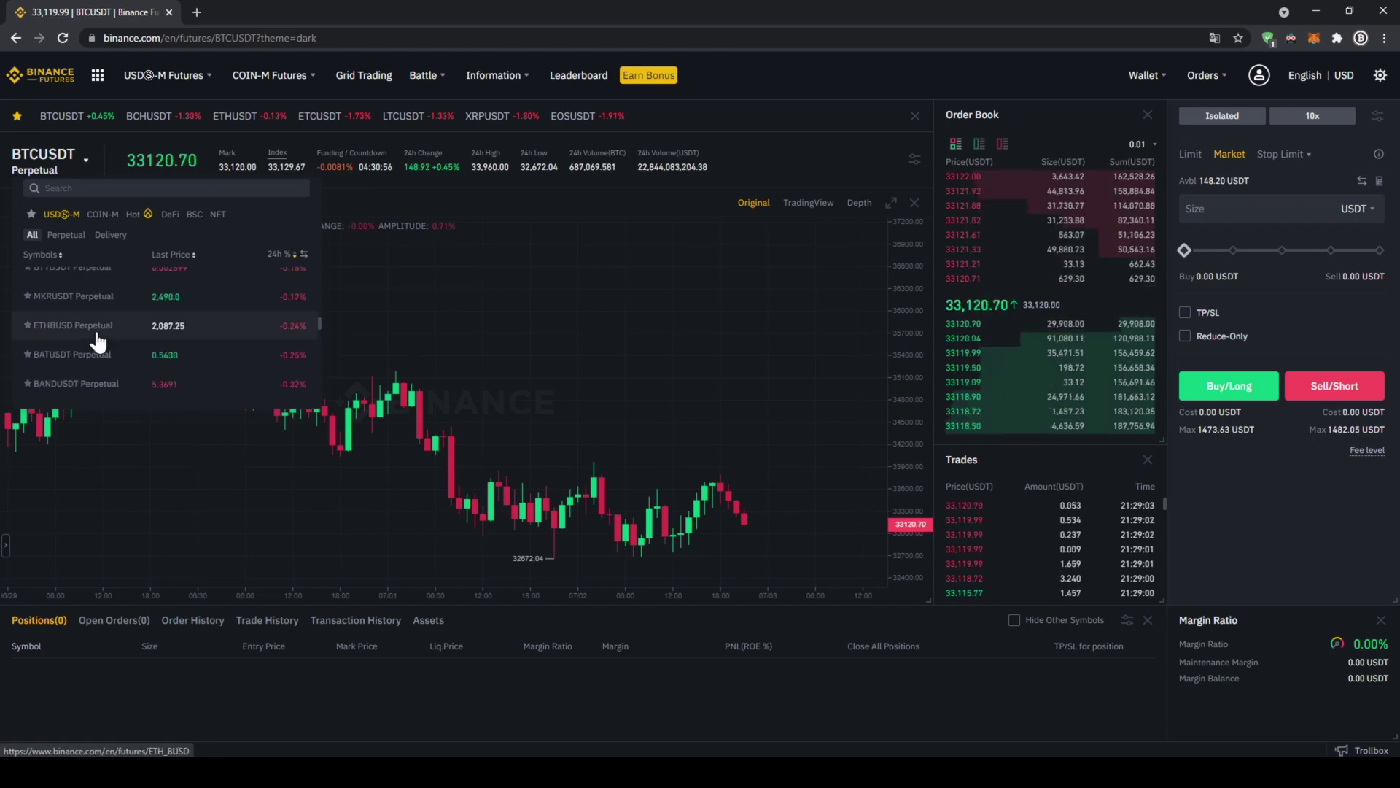
pyautogui.scroll(-4, 98, 340)
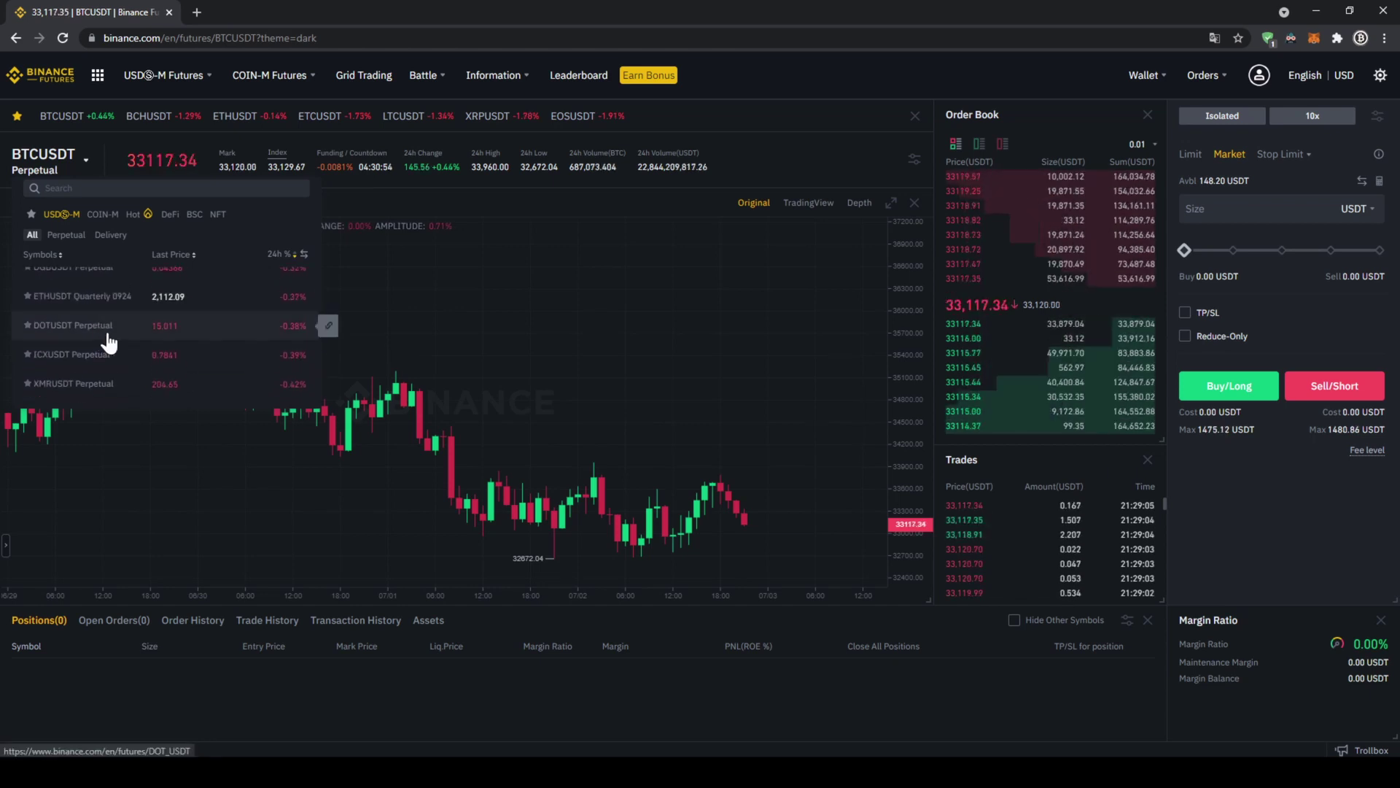
pyautogui.scroll(-5, 109, 342)
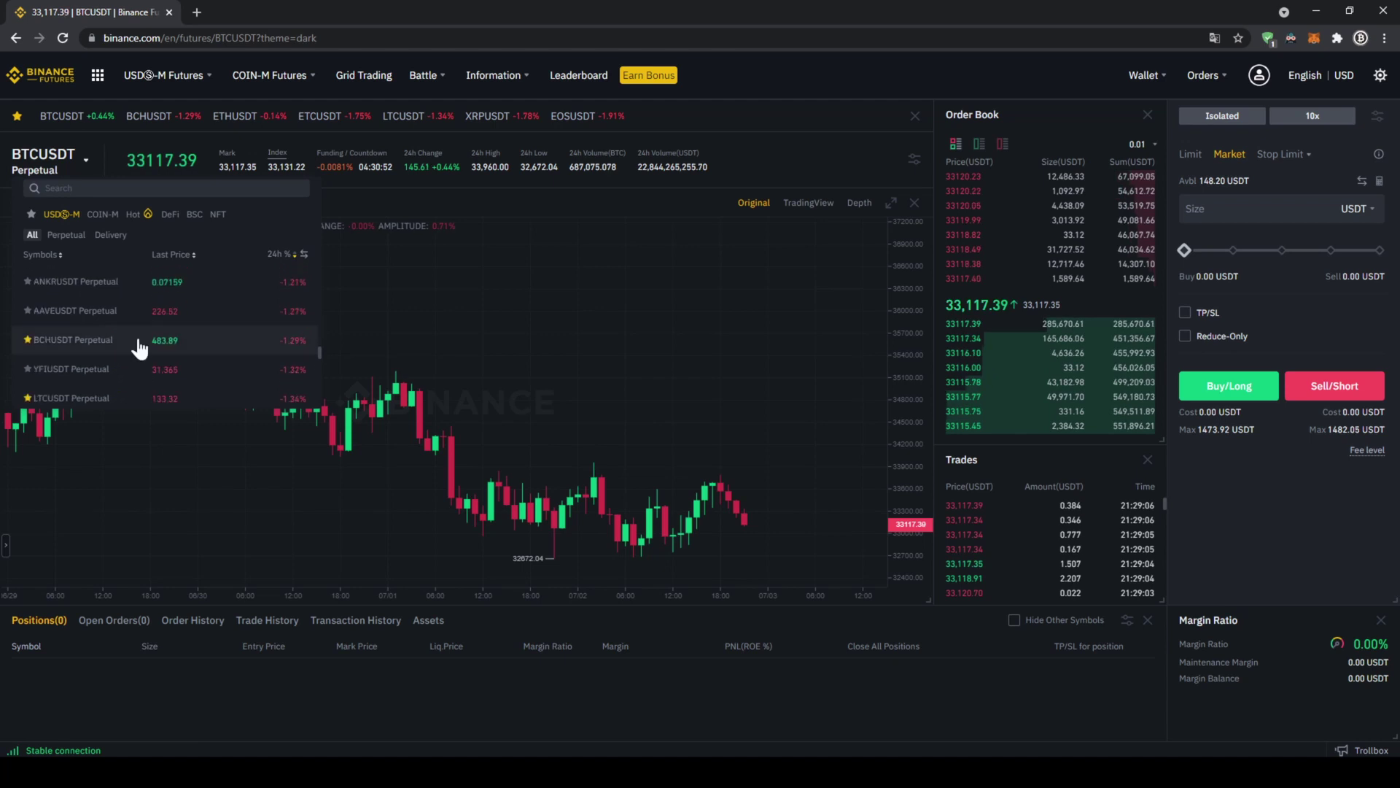
pyautogui.scroll(-3, 138, 349)
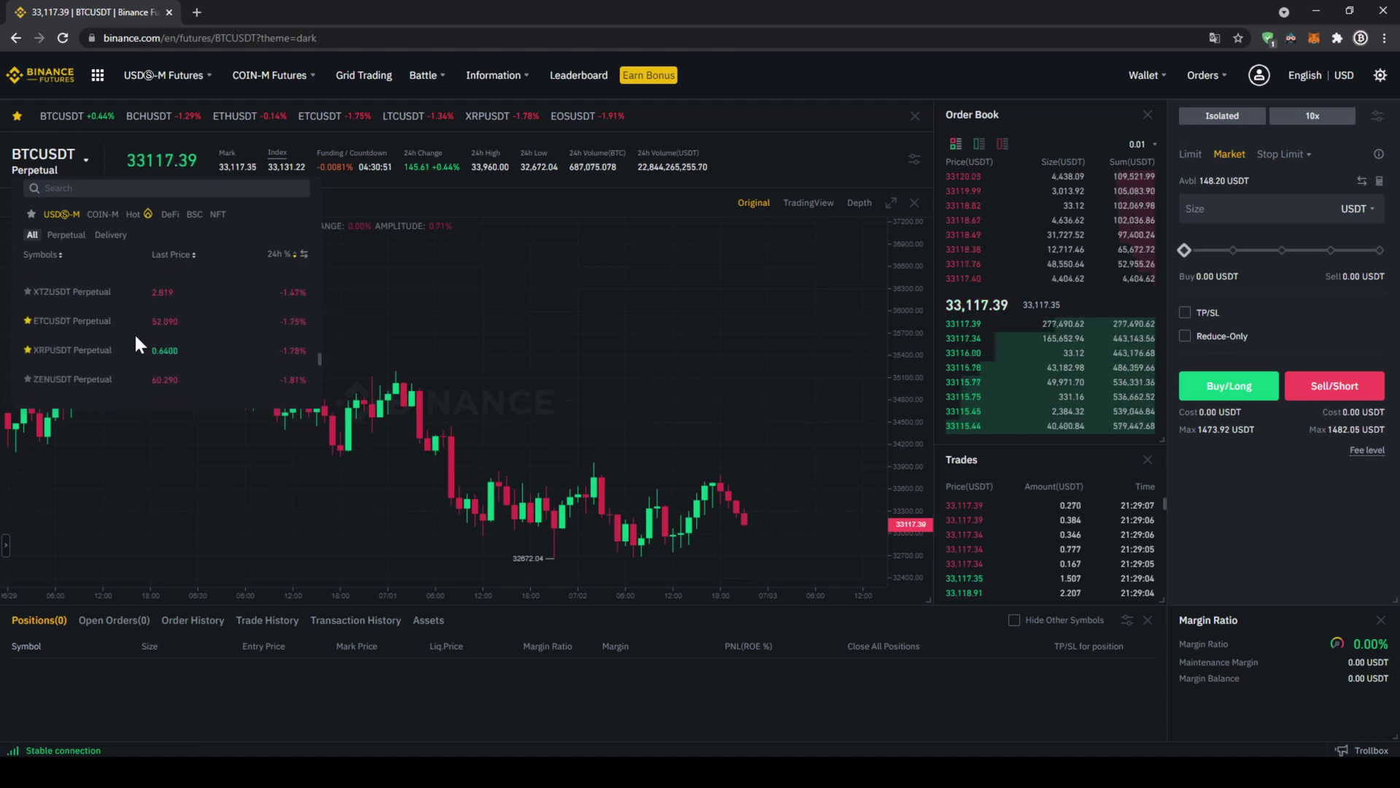
# - Try to search the futures contract list for "dot"
pyautogui.click(73, 193)
pyautogui.write('do')
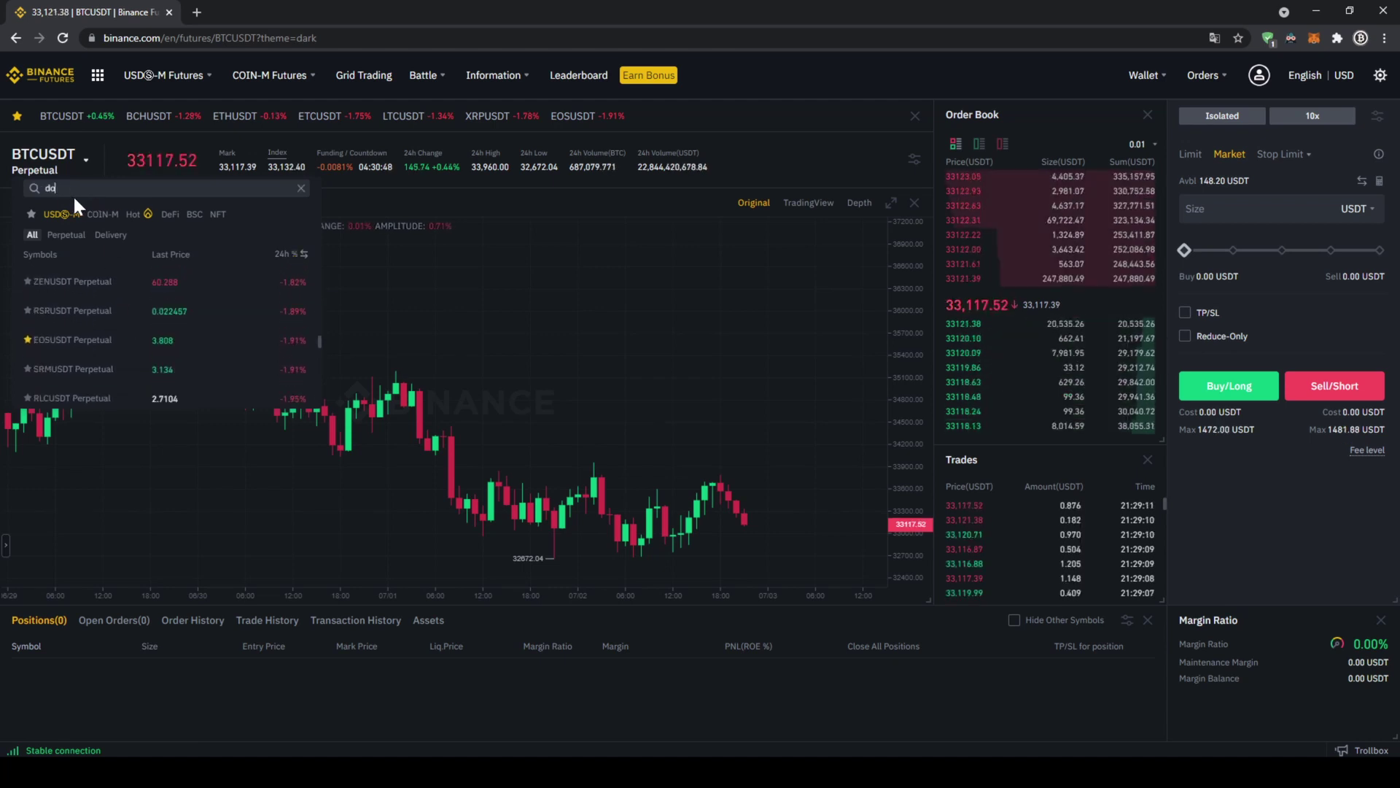
pyautogui.write('d')
pyautogui.moveTo(71, 169)
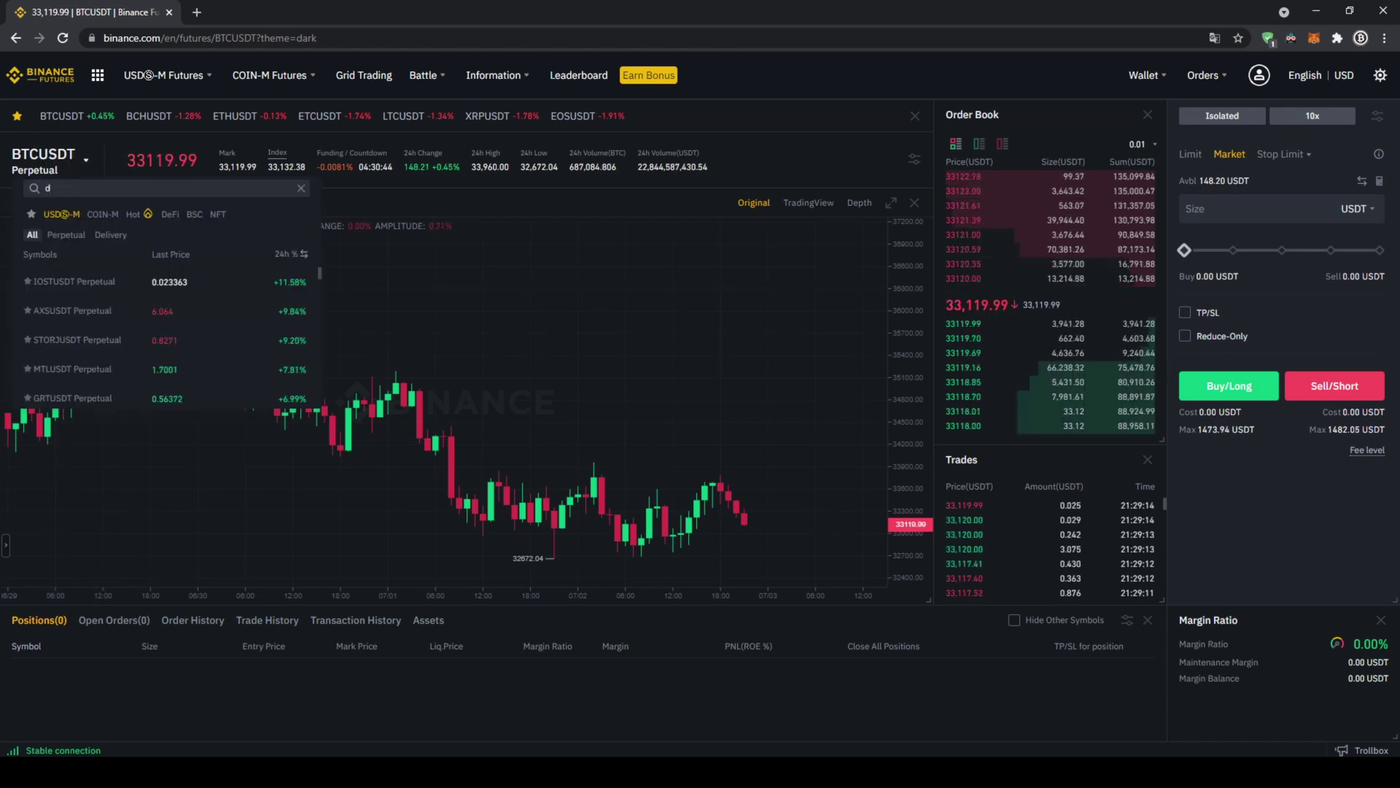
pyautogui.write('ot')
# - Search the contract list for "eth" and open the ETHUSDT Perpetual contract
pyautogui.moveTo(53, 160)
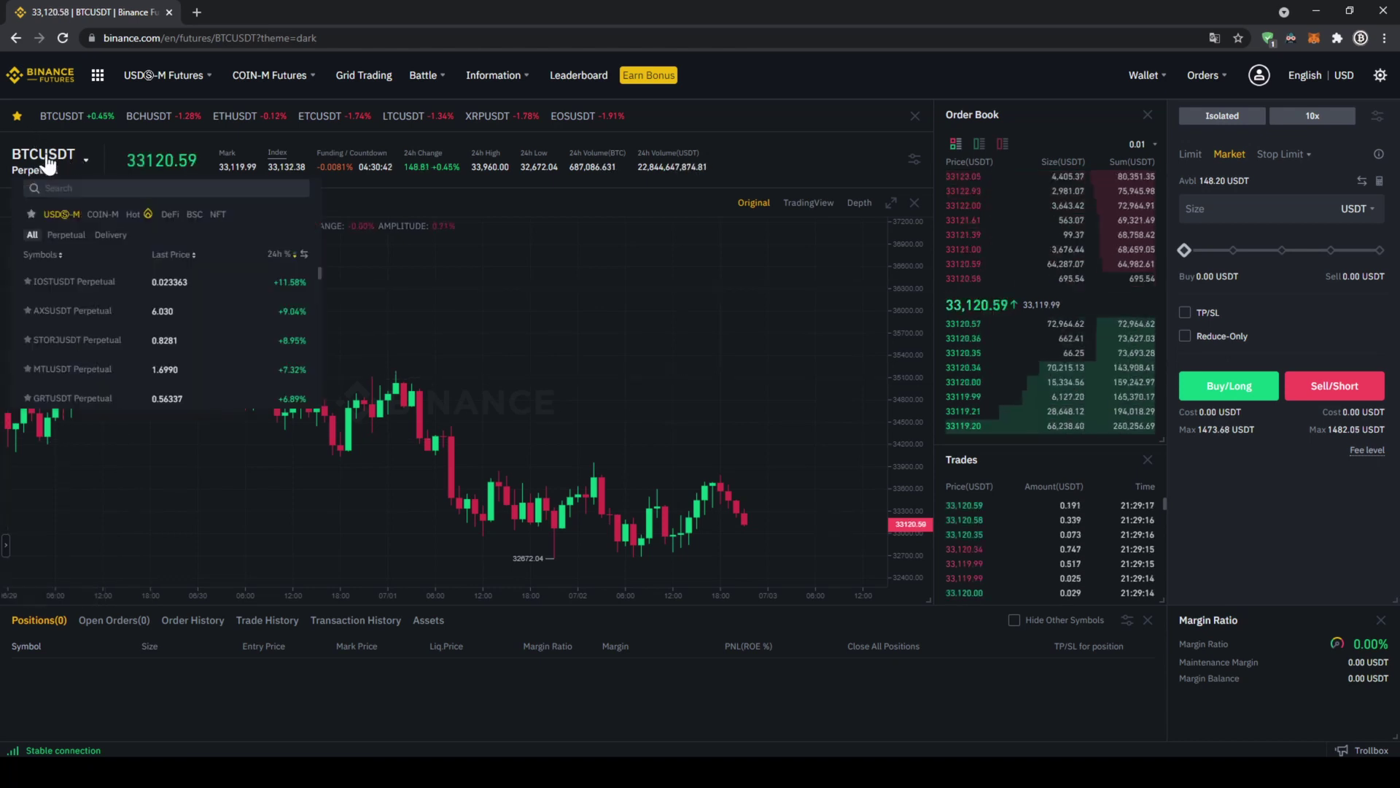
pyautogui.write('eth')
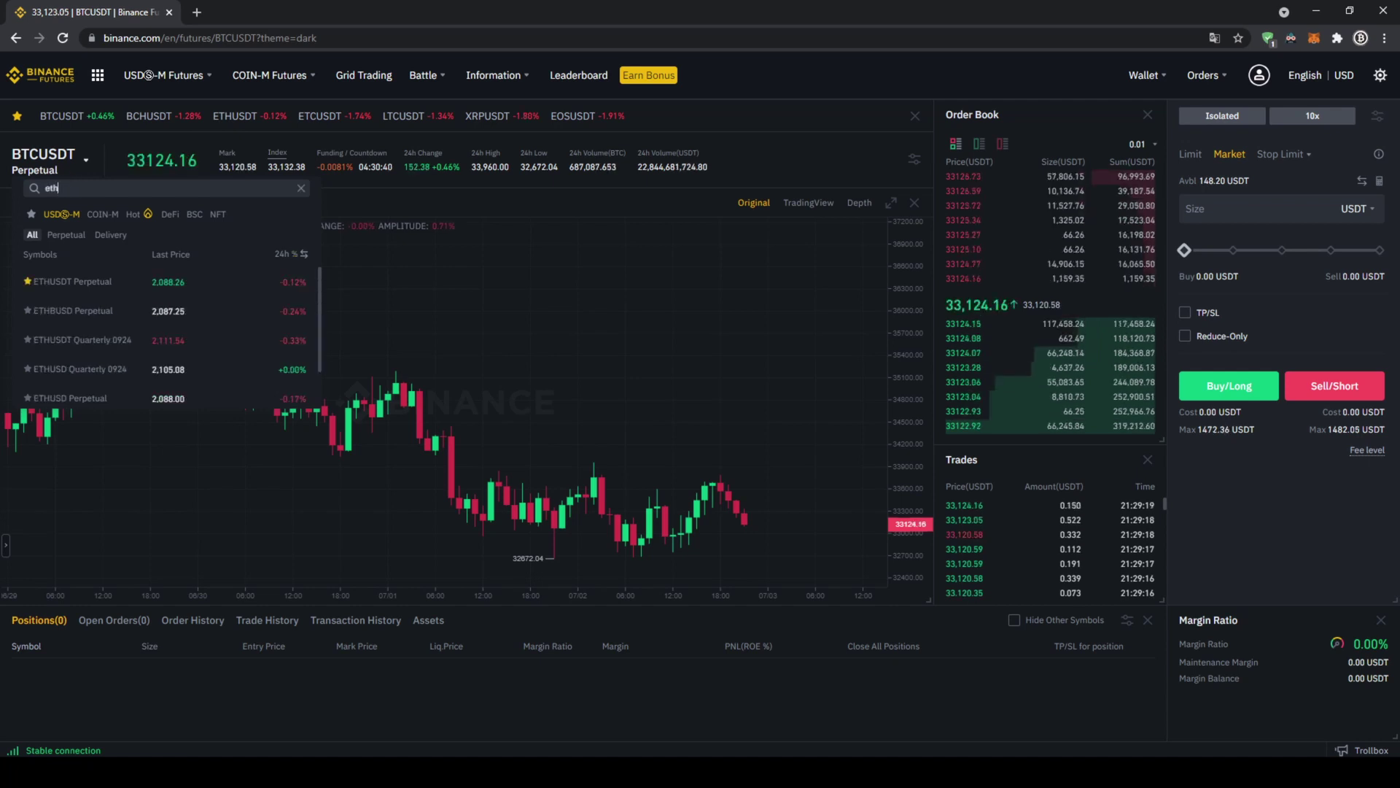
pyautogui.click(97, 286)
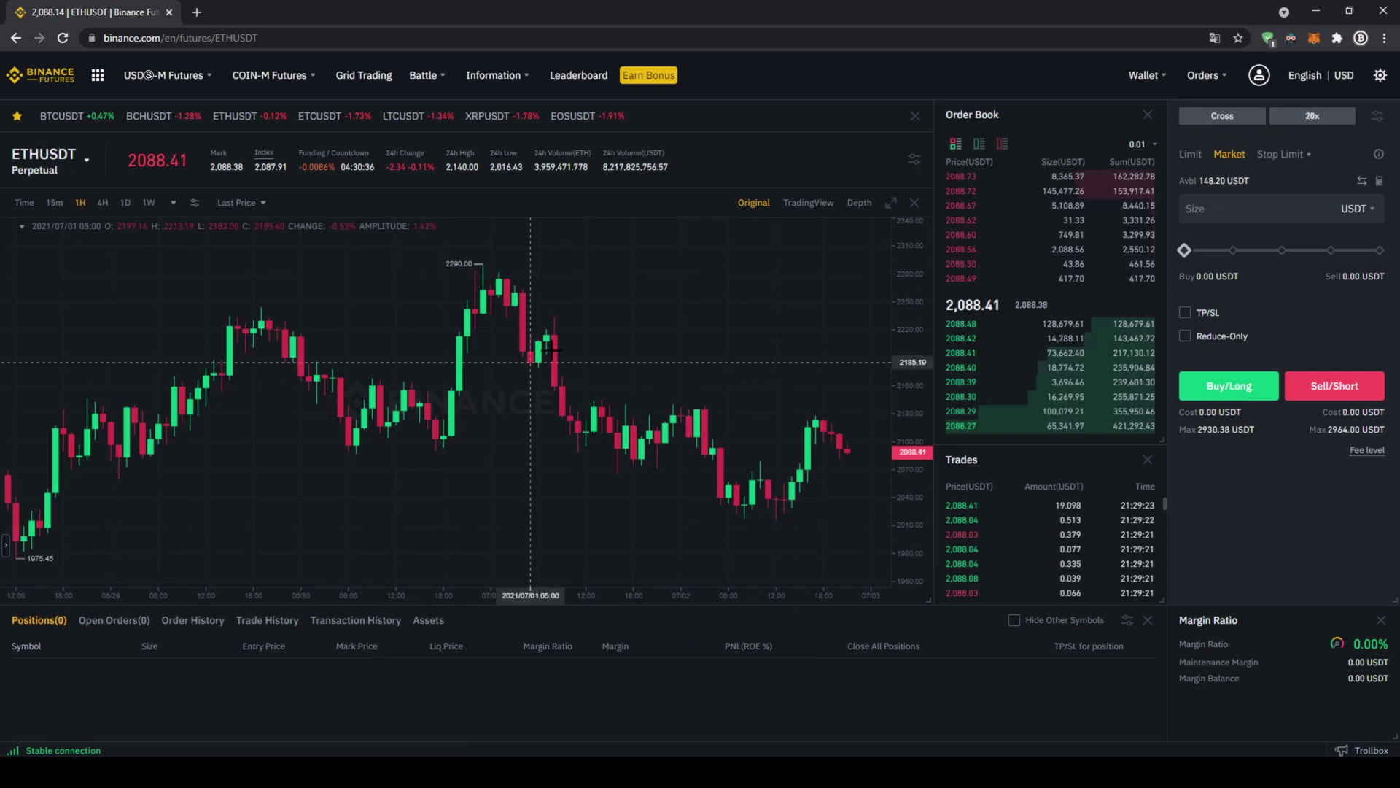
# - Search the contract list for "btcusd" and switch back to the BTCUSDT Perpetual contract
pyautogui.click(74, 175)
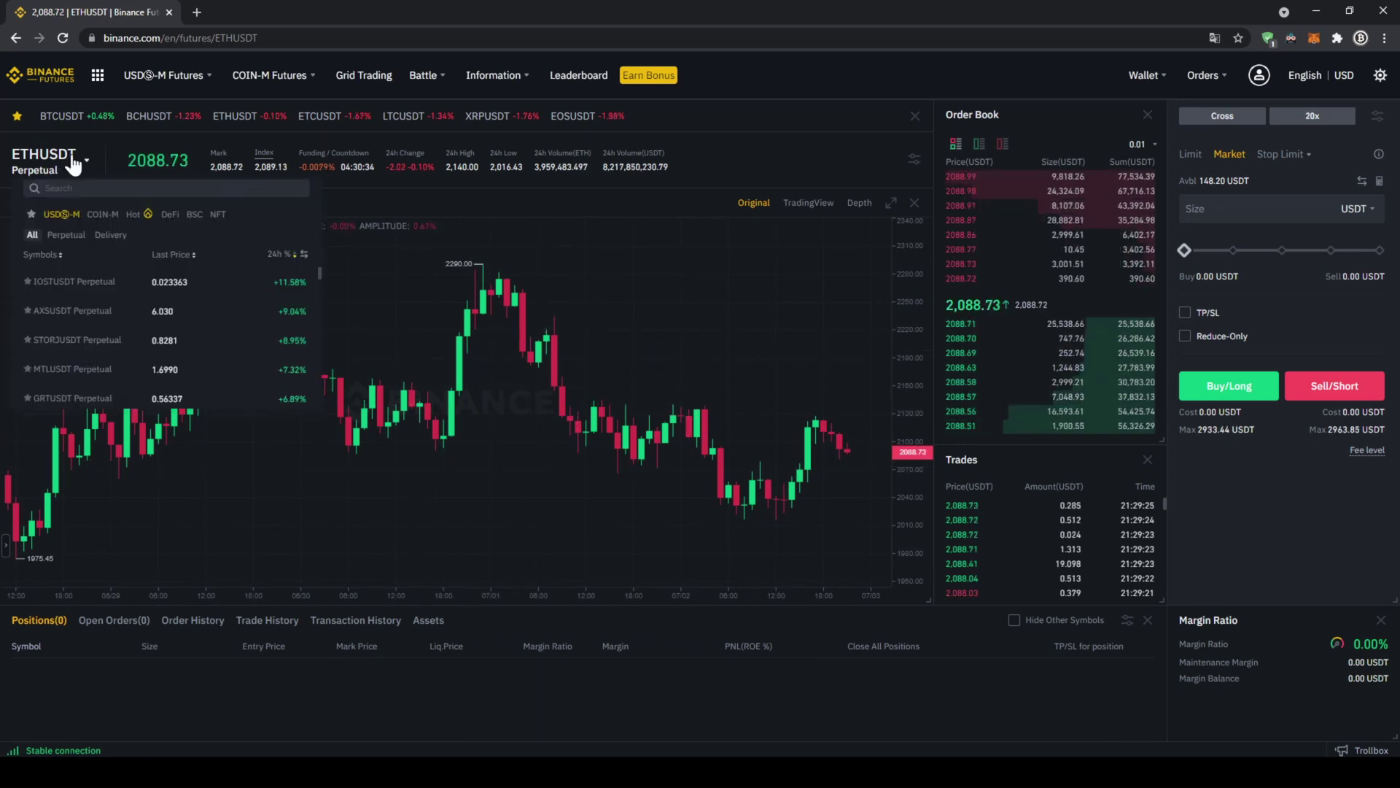
pyautogui.write('btcusd')
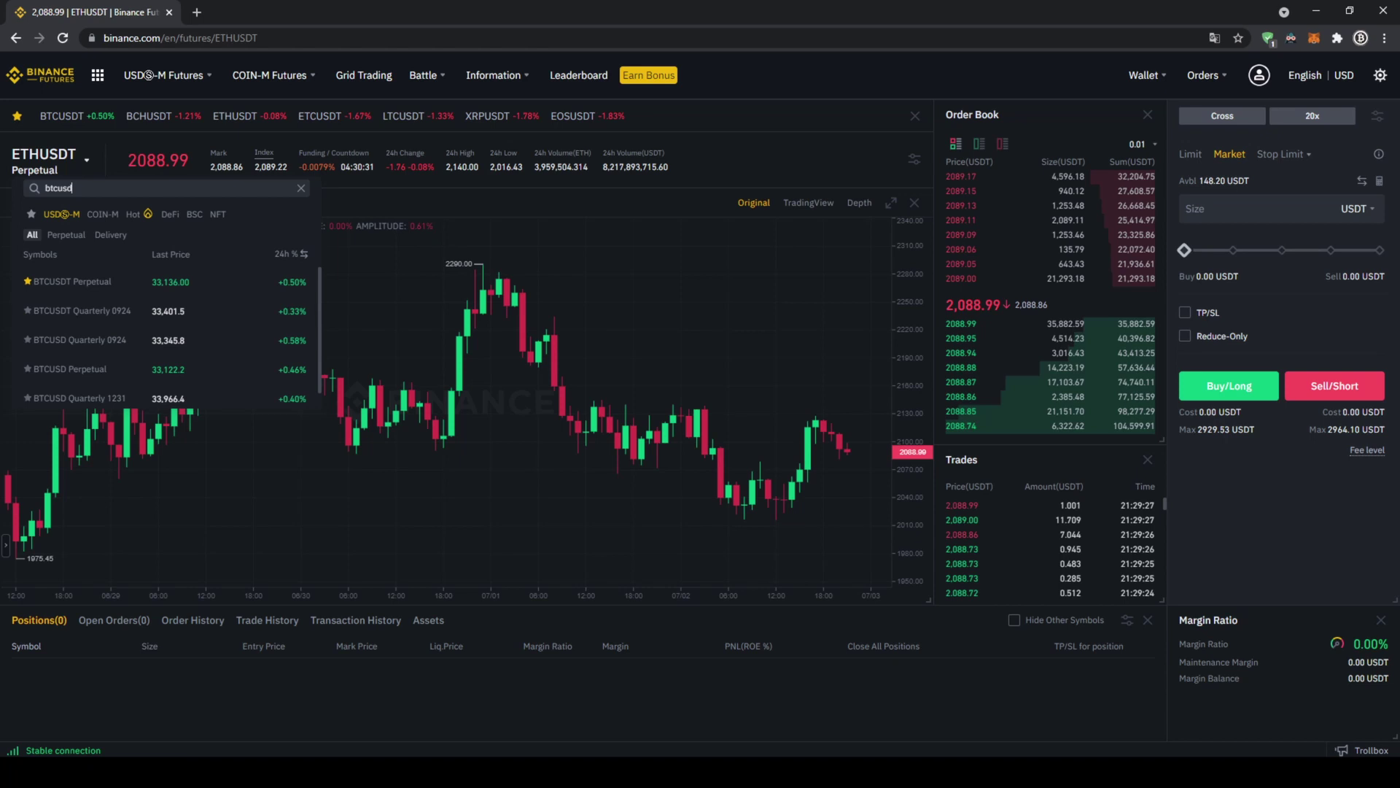
pyautogui.click(92, 280)
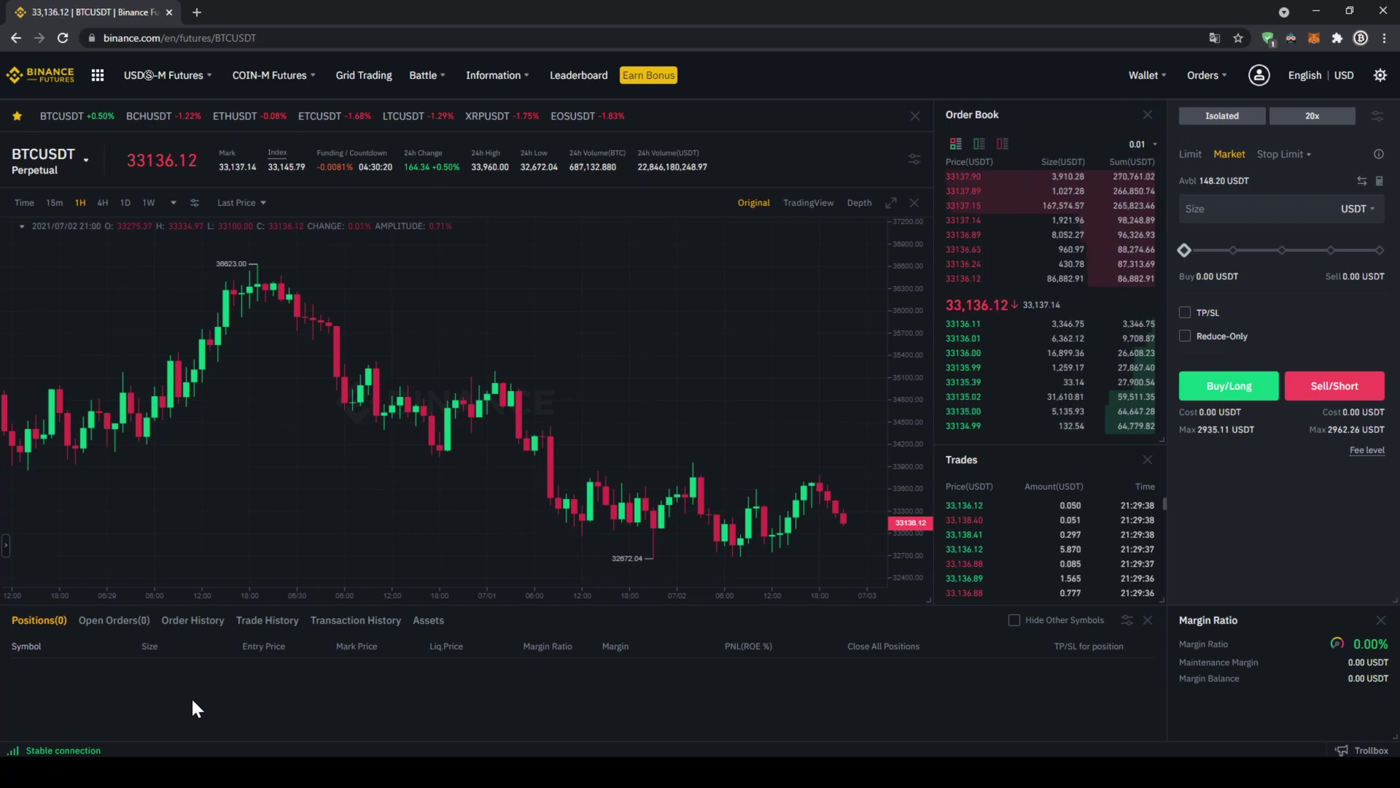
# - Examine the positions area, the recent trades and the futures wallet's asset balance on the BTCUSDT page
pyautogui.scroll(-2, 172, 685)
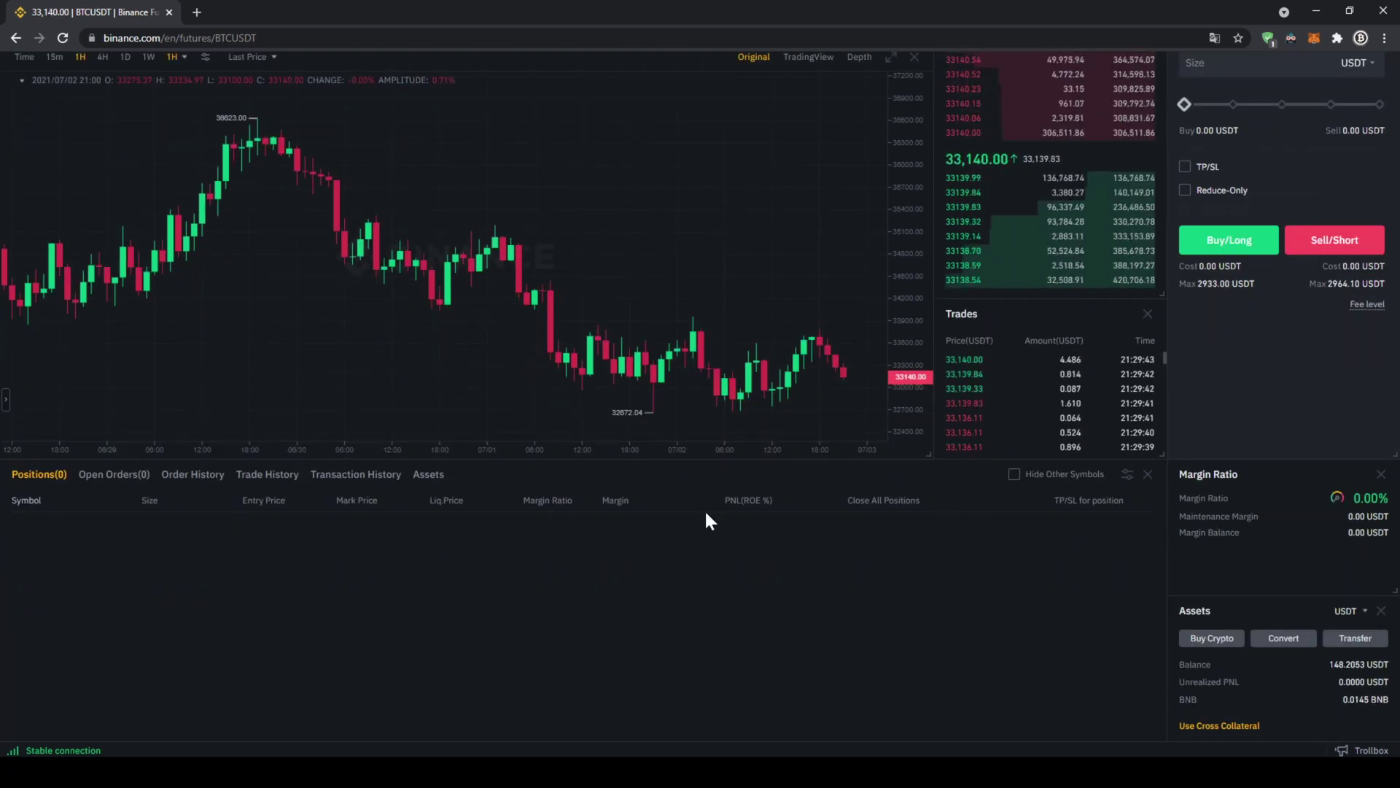
pyautogui.scroll(2, 345, 639)
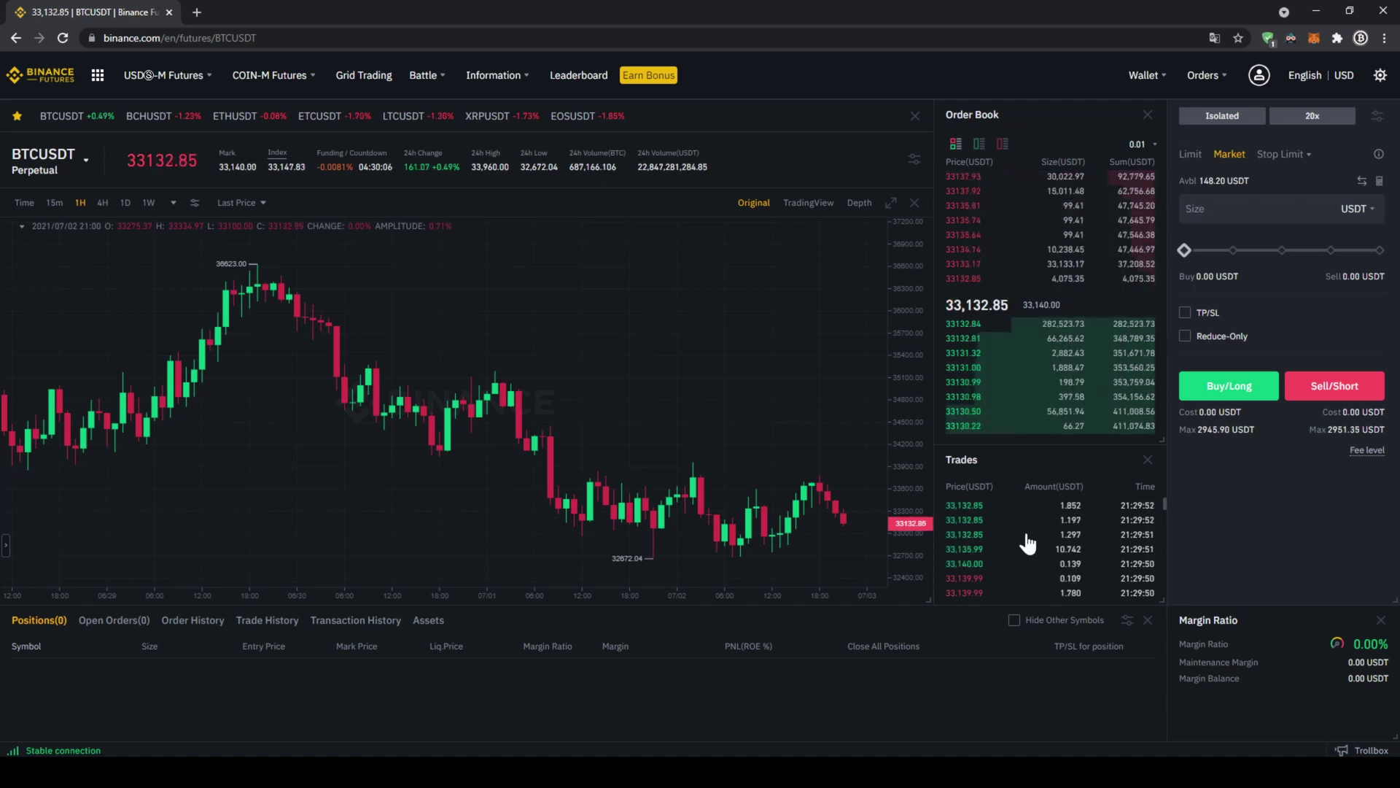
pyautogui.scroll(-4, 955, 681)
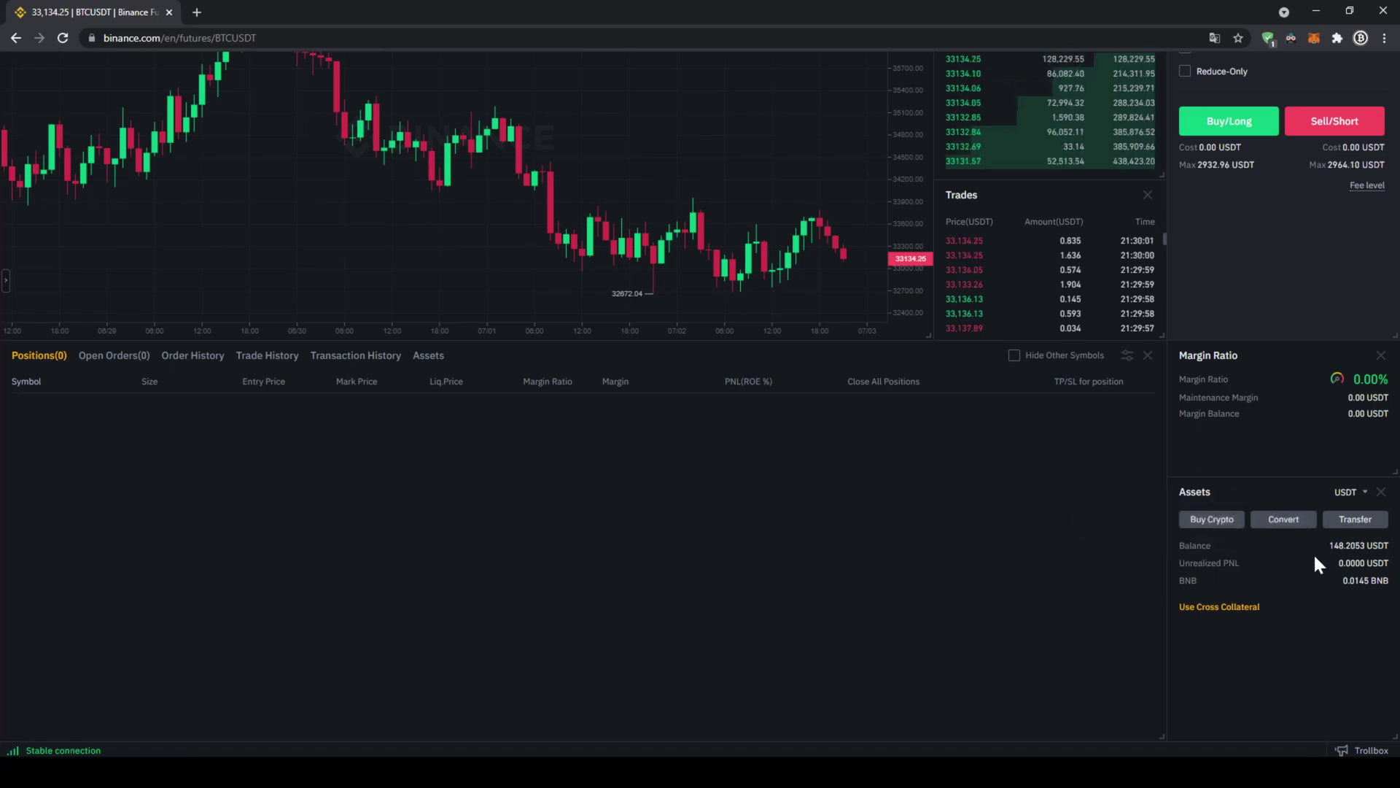
# - Open the USDT transfer form from the futures assets and examine its source wallet, destination wallet and coin choices
pyautogui.moveTo(1328, 546); pyautogui.dragTo(1372, 546)
pyautogui.click(1329, 572)
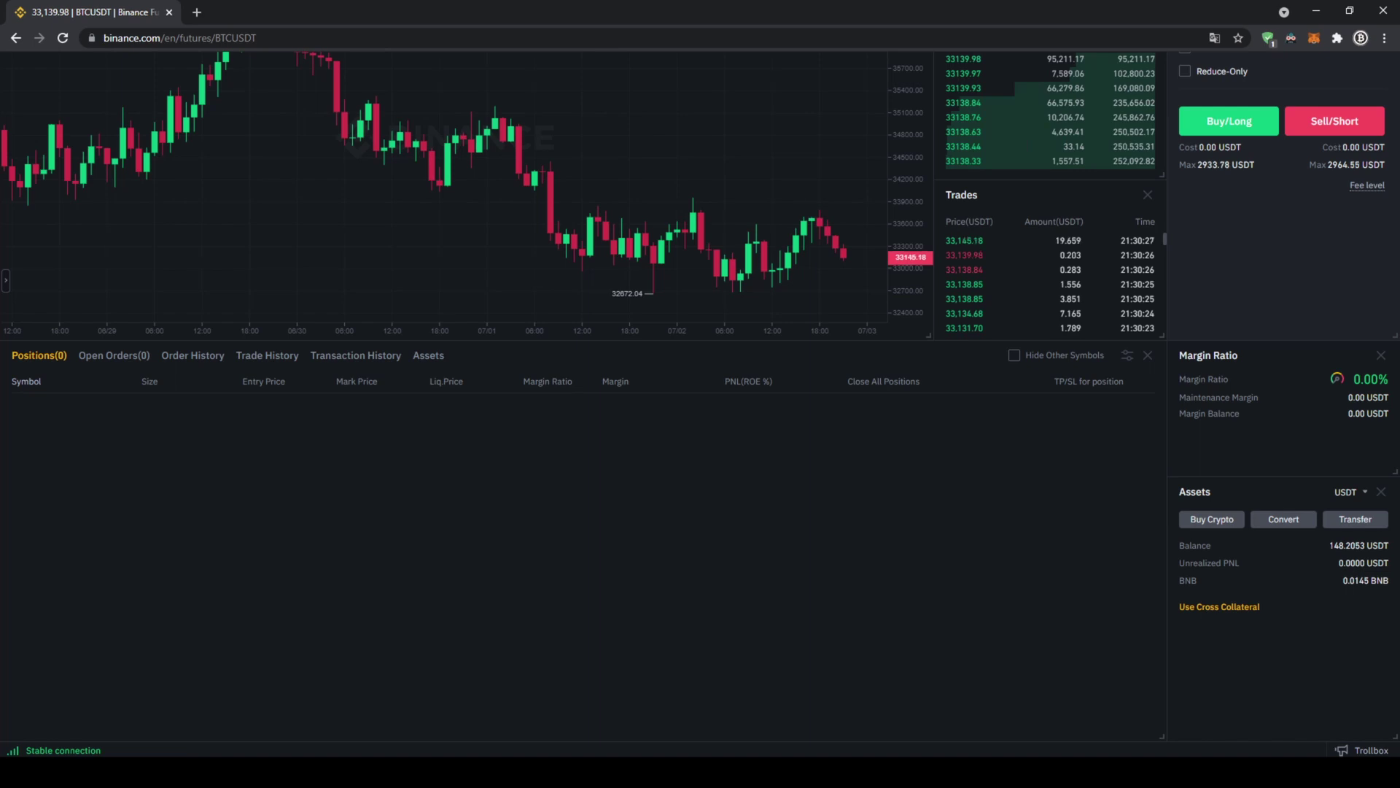
pyautogui.click(1362, 522)
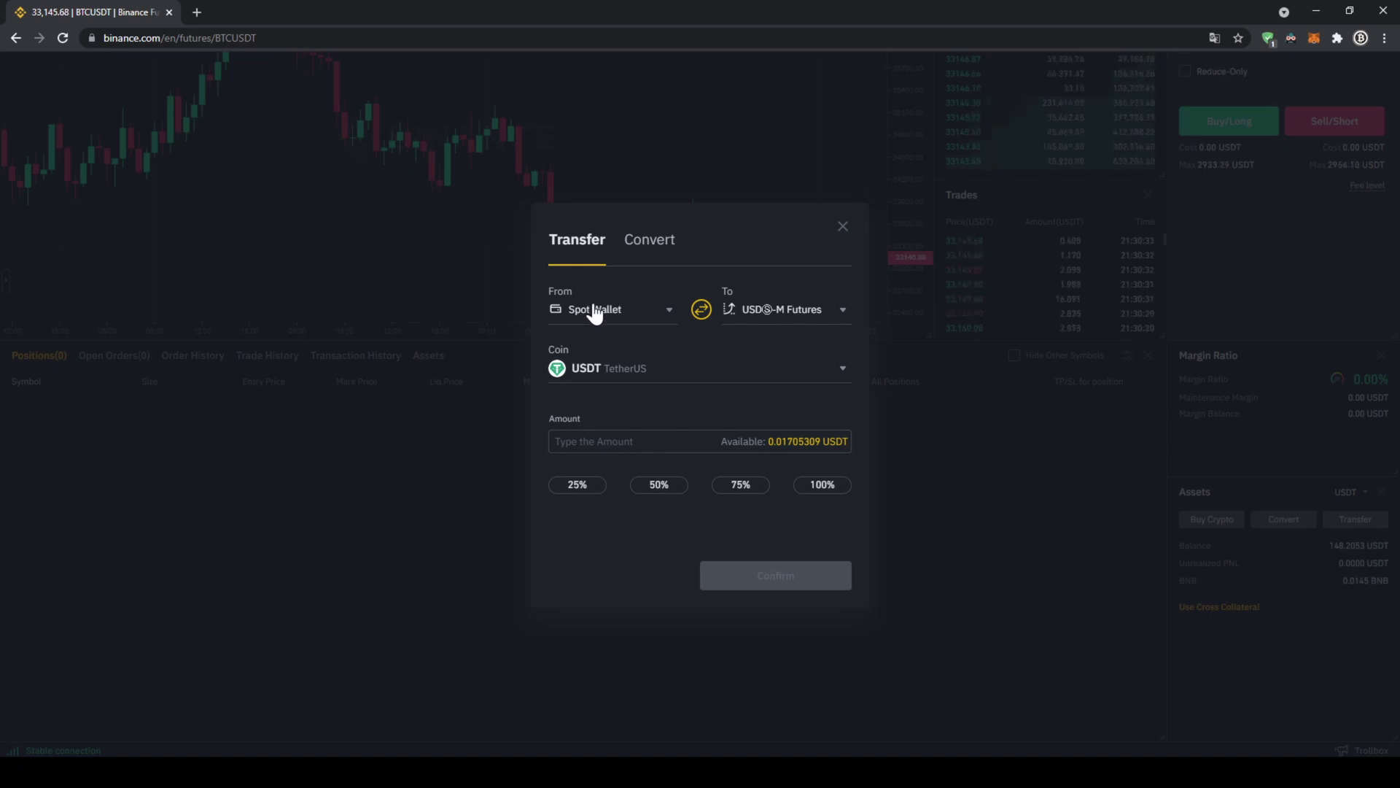
pyautogui.click(767, 320)
pyautogui.click(767, 321)
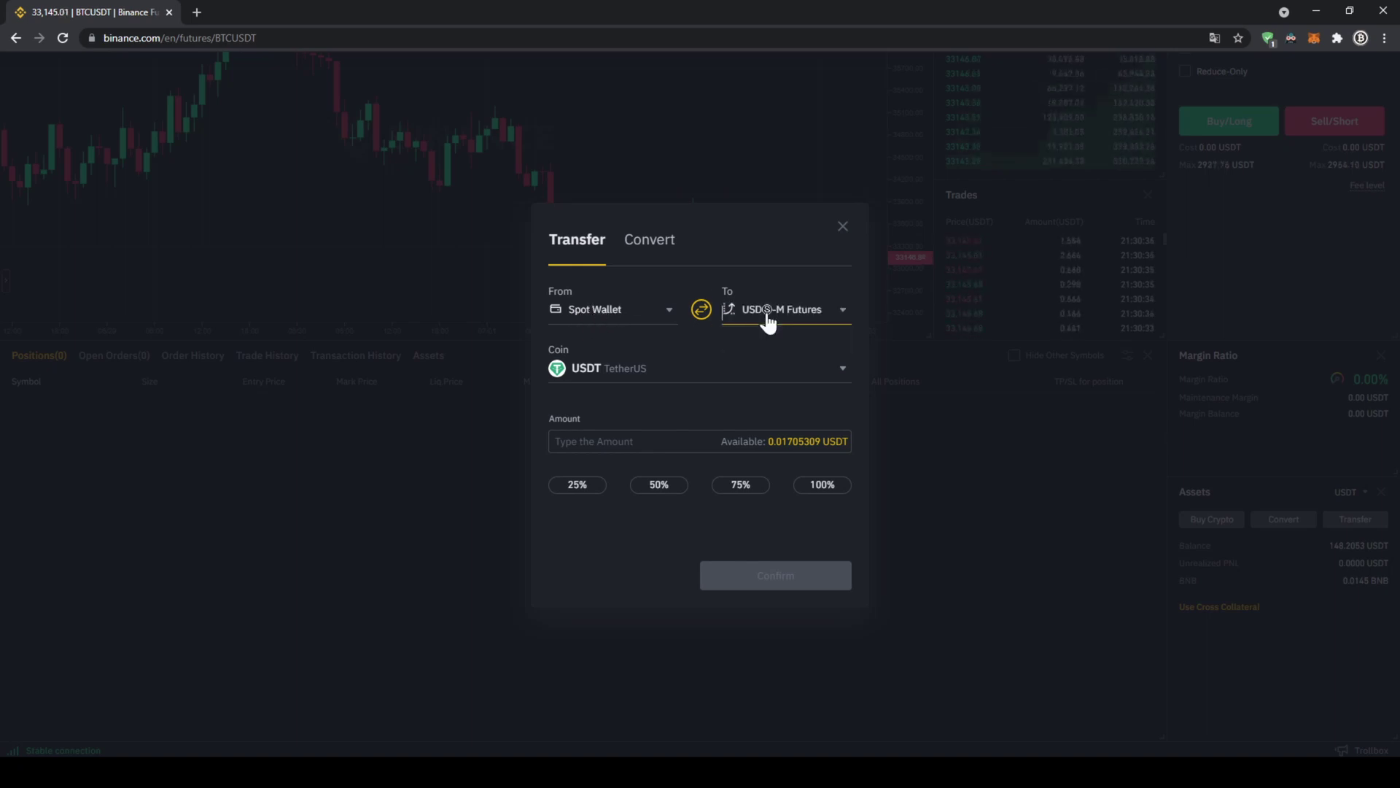
pyautogui.click(695, 370)
pyautogui.click(691, 371)
pyautogui.click(667, 318)
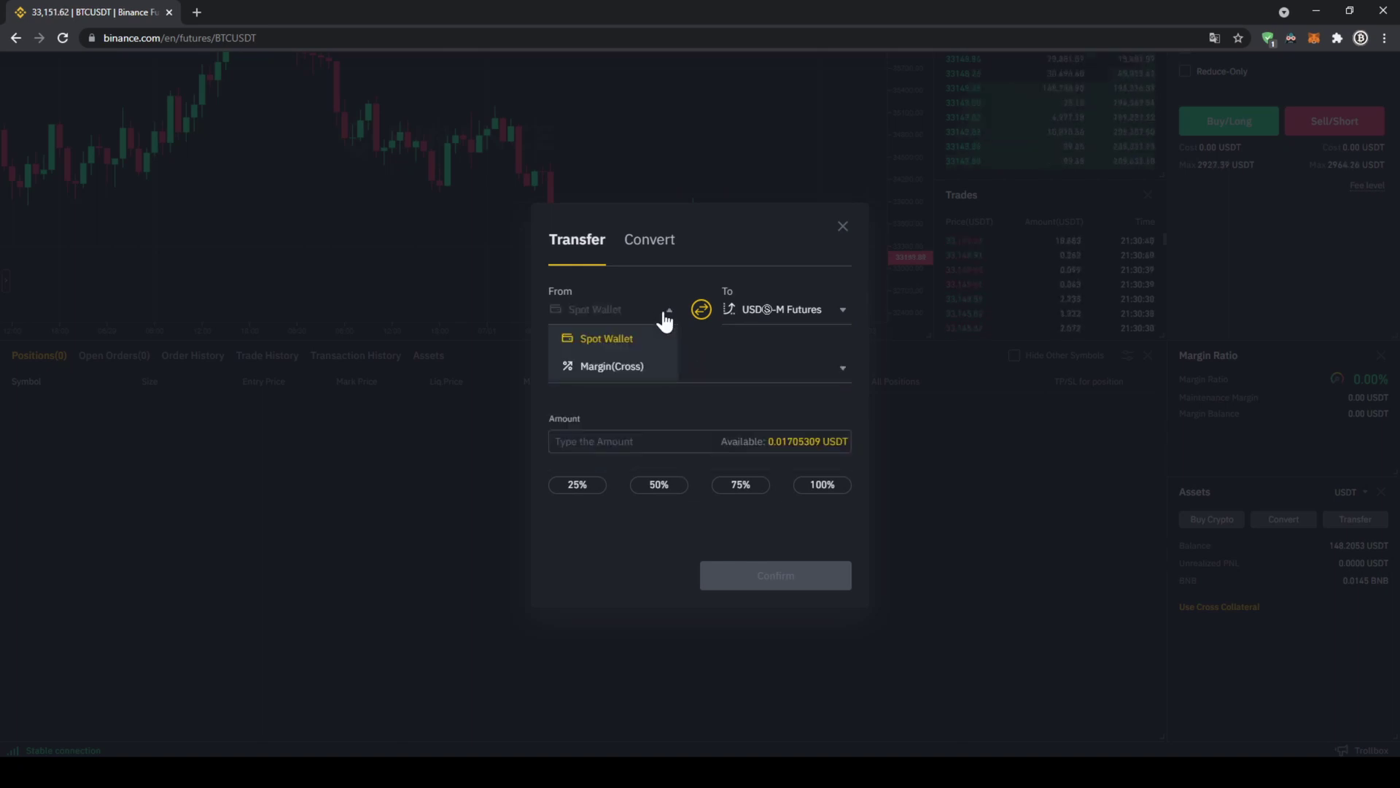
pyautogui.click(665, 318)
# - Reverse the transfer direction to USDⓈ-M Futures to Spot Wallet and fill in the full available USDT amount
pyautogui.click(701, 311)
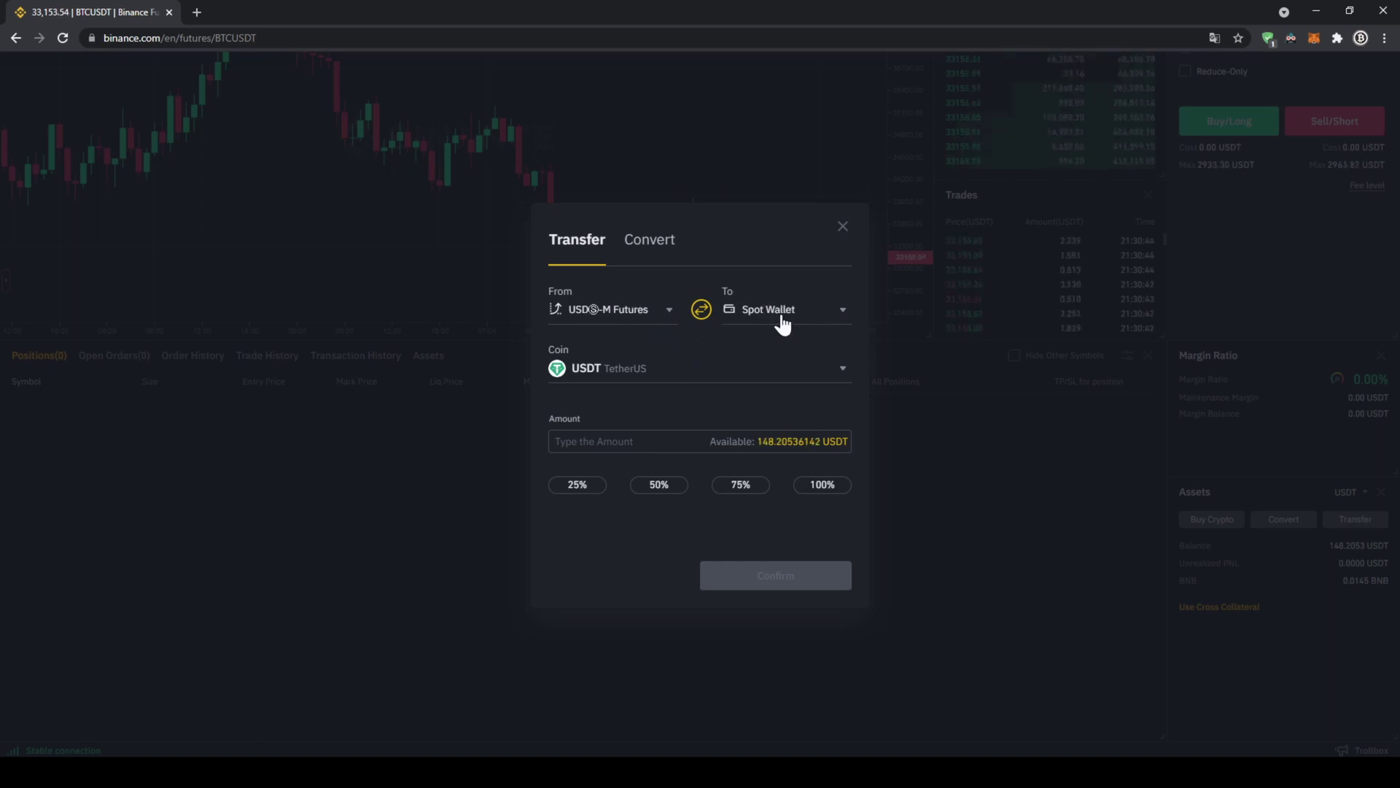
pyautogui.click(634, 441)
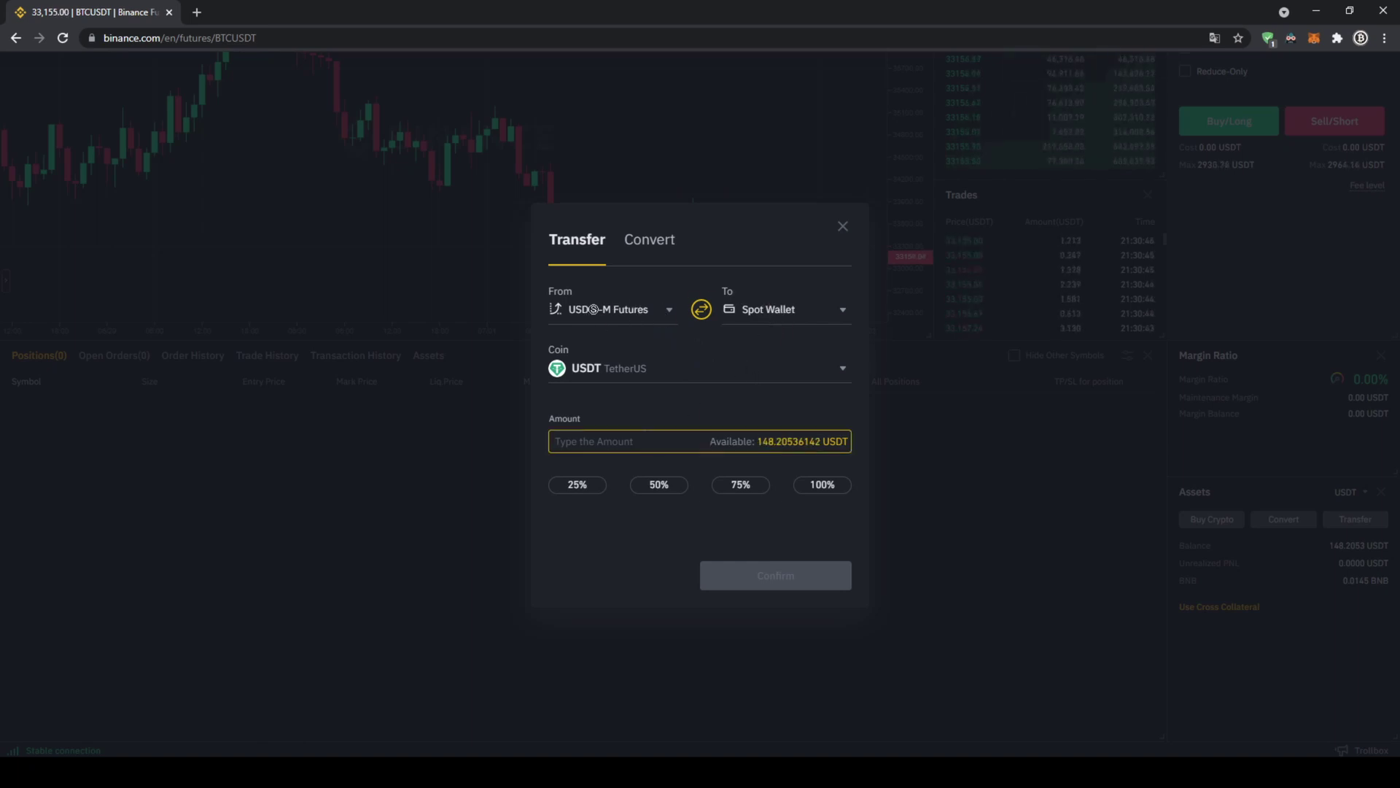
pyautogui.click(763, 441)
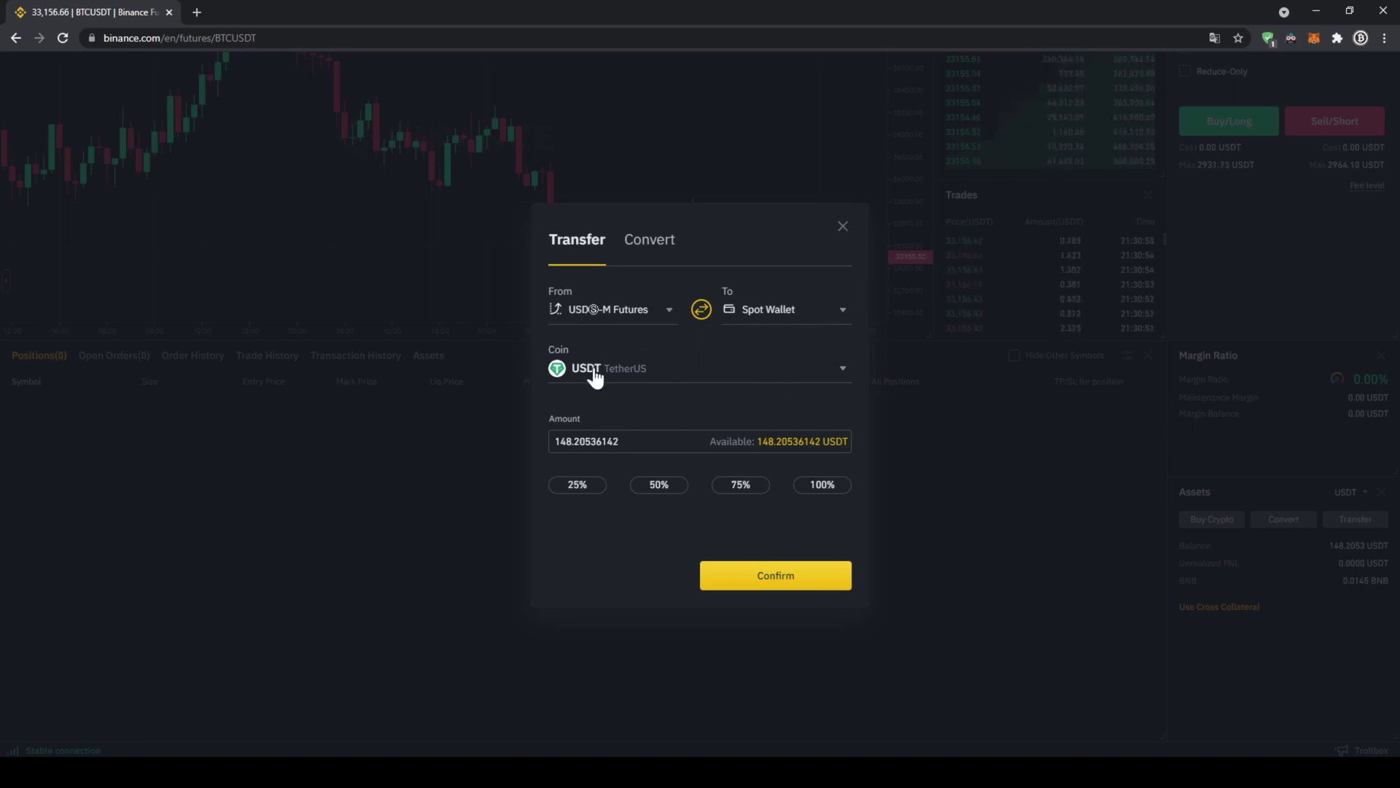
# - Swap the transfer back to Spot Wallet to USDⓈ-M Futures, fill in the full available amount and close the form without confirming
pyautogui.click(700, 310)
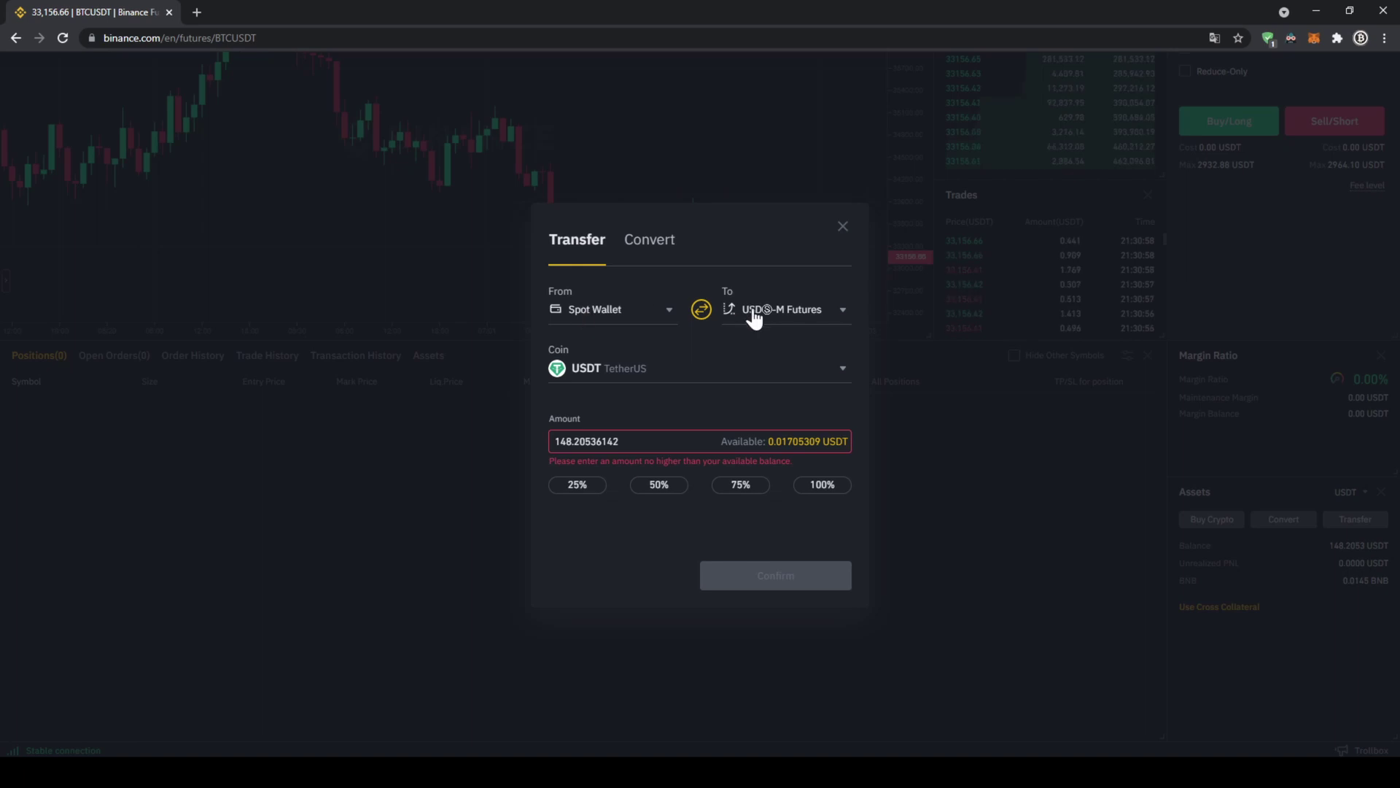
pyautogui.click(795, 452)
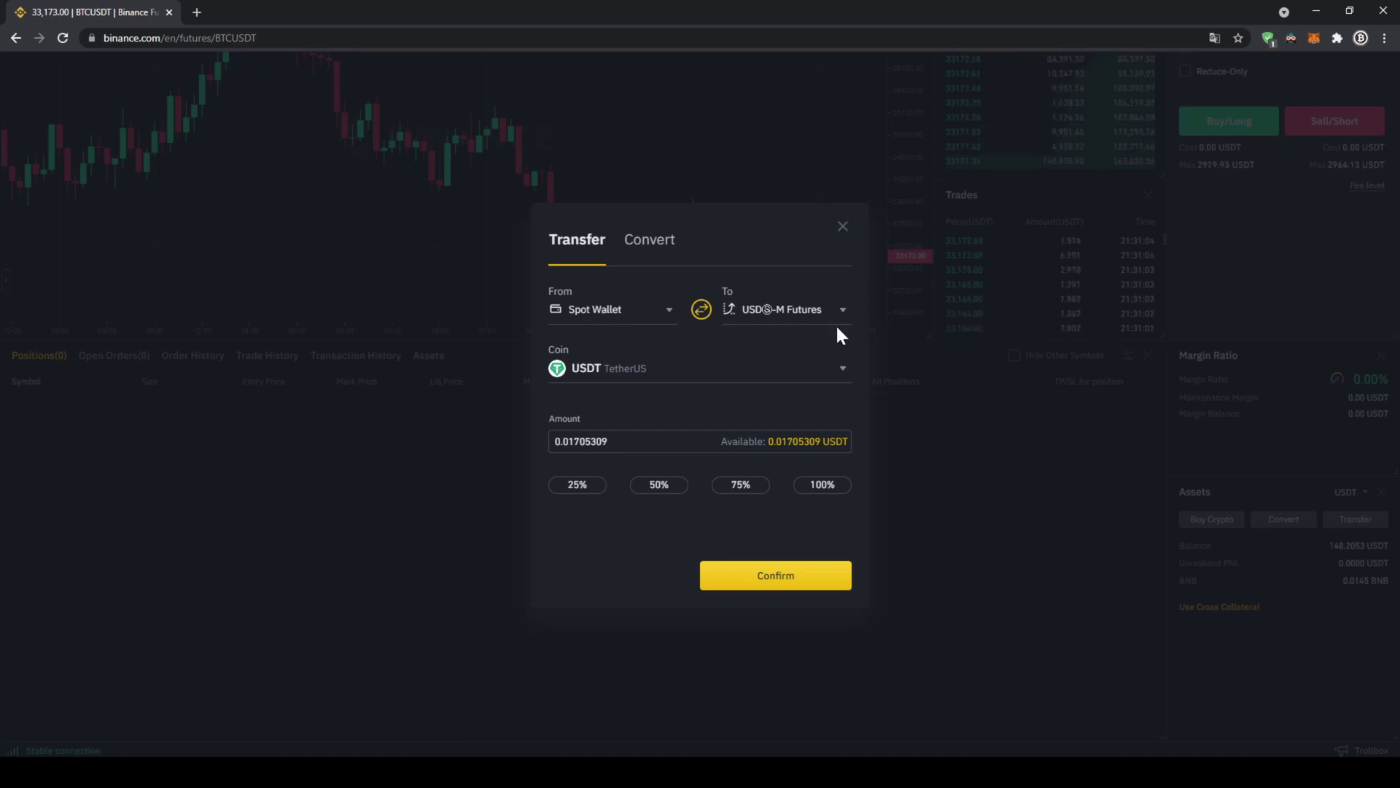
pyautogui.click(843, 227)
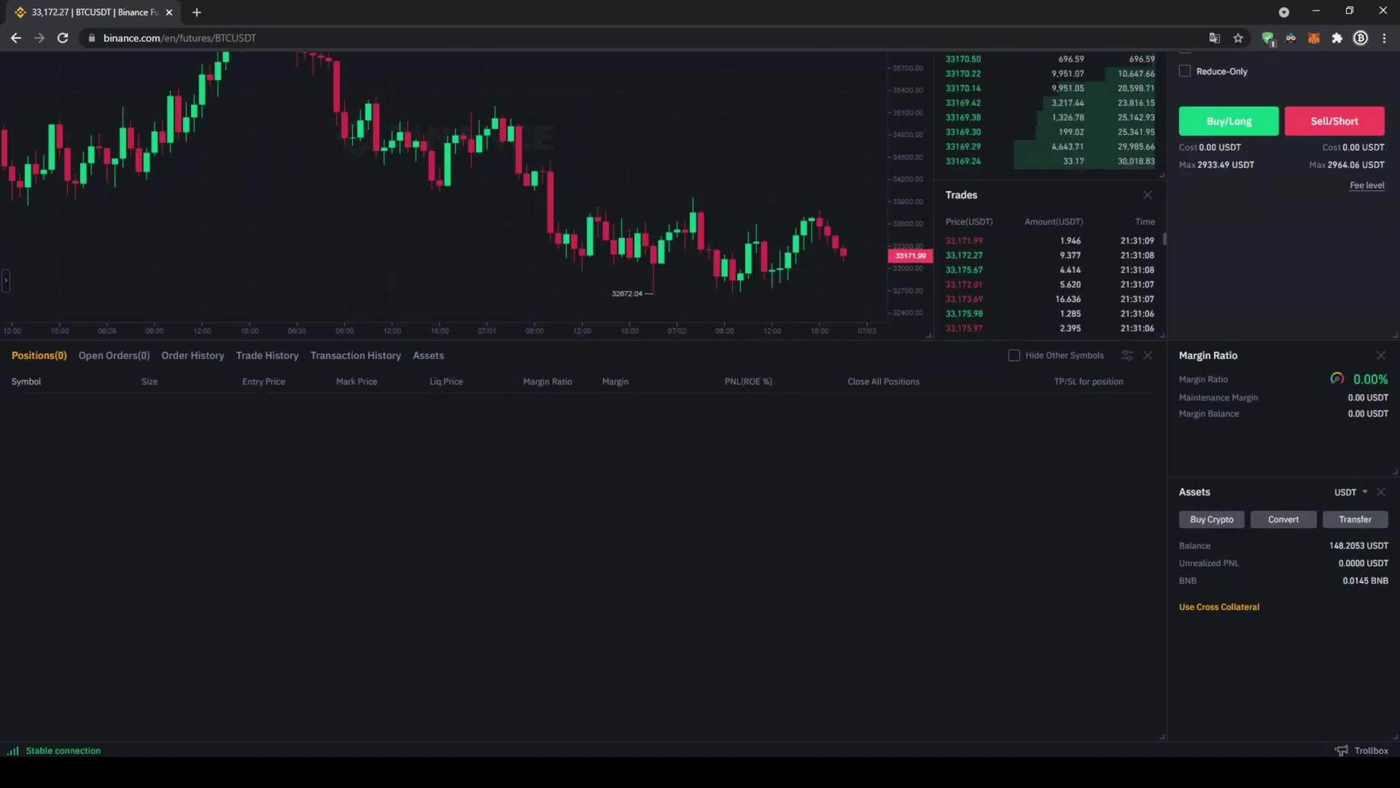
# - Confirm Isolated as the margin mode for the BTCUSDT Perpetual contract
pyautogui.scroll(1, 1294, 667)
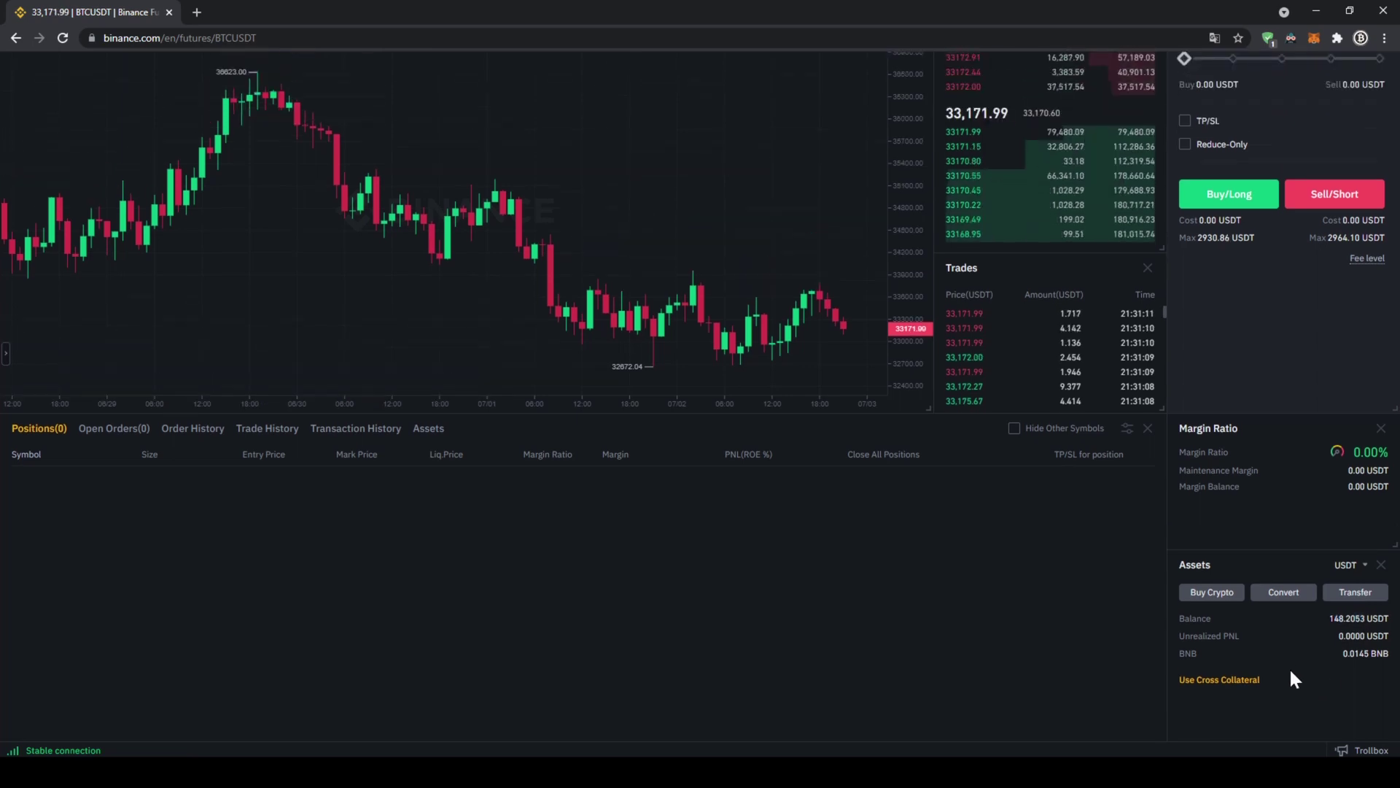
pyautogui.scroll(3, 1287, 674)
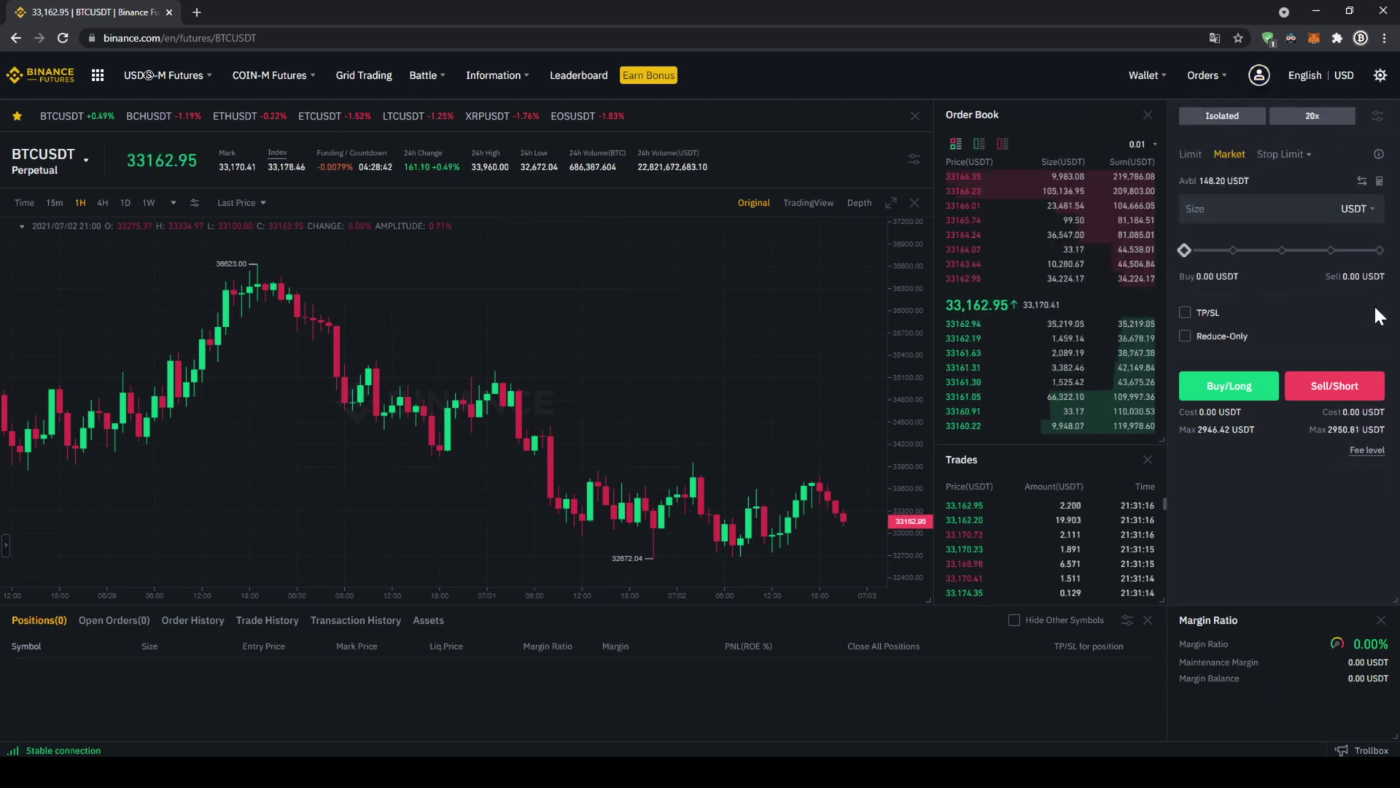
pyautogui.click(1222, 121)
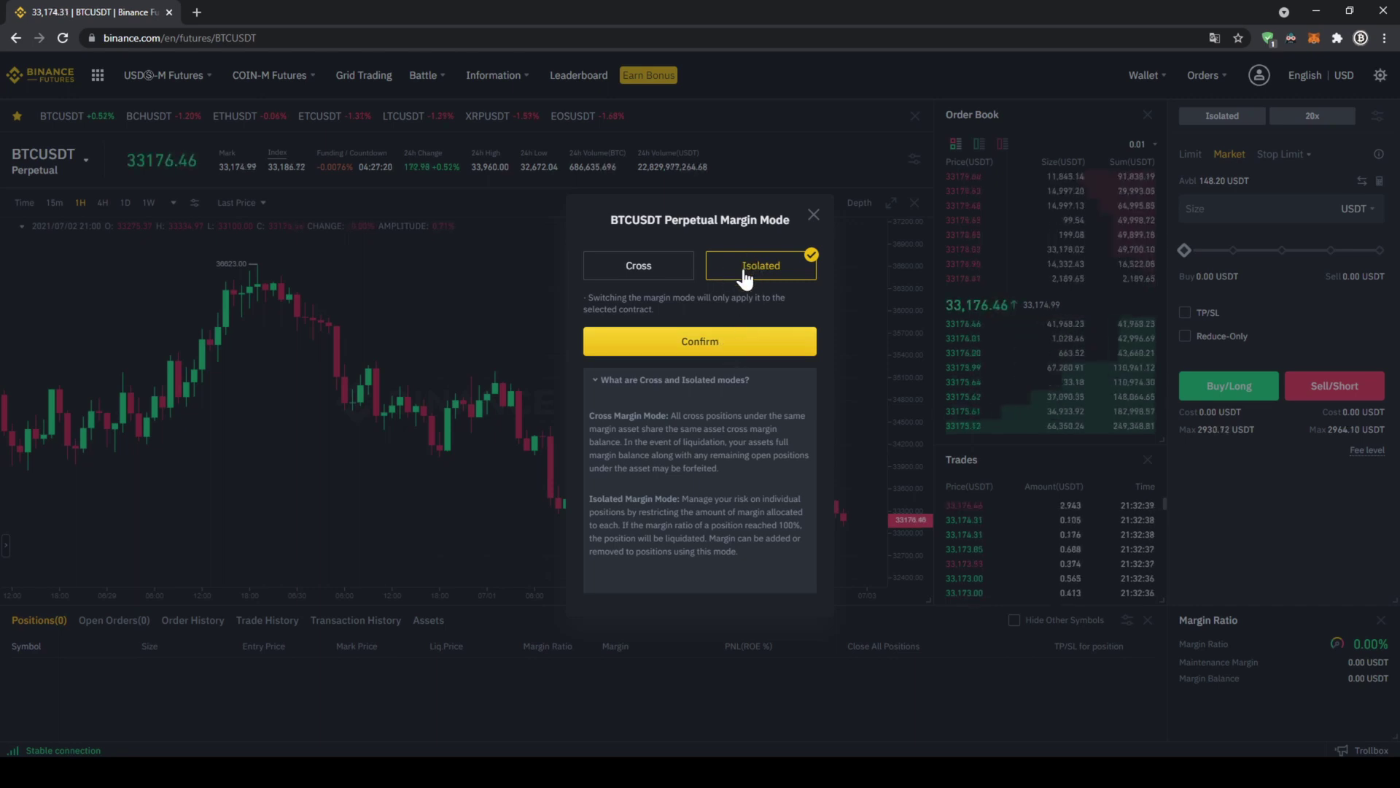
pyautogui.click(723, 346)
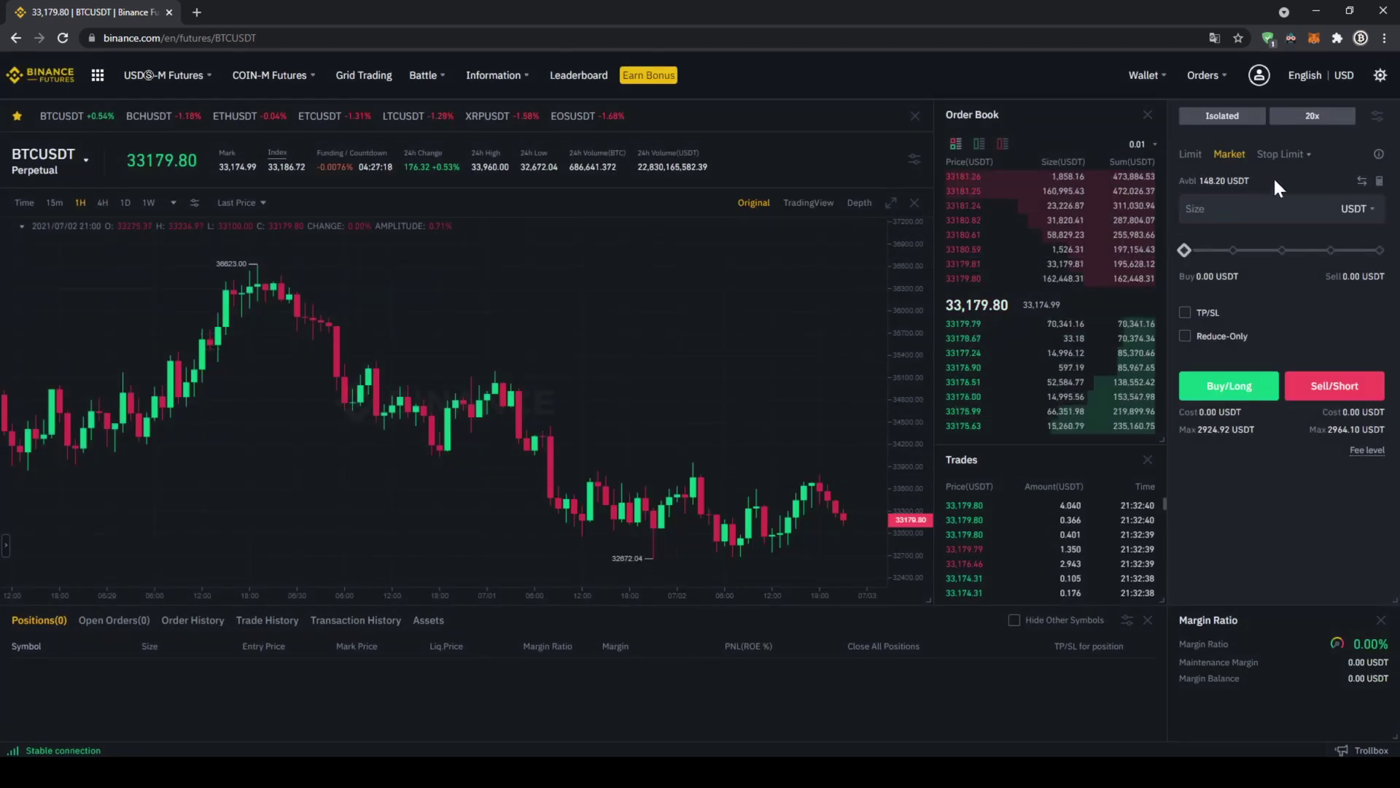
# - Try leverages of 16x and 75x for BTCUSDT, and set and confirm the leverage at 10x
pyautogui.click(1312, 117)
pyautogui.moveTo(623, 376)
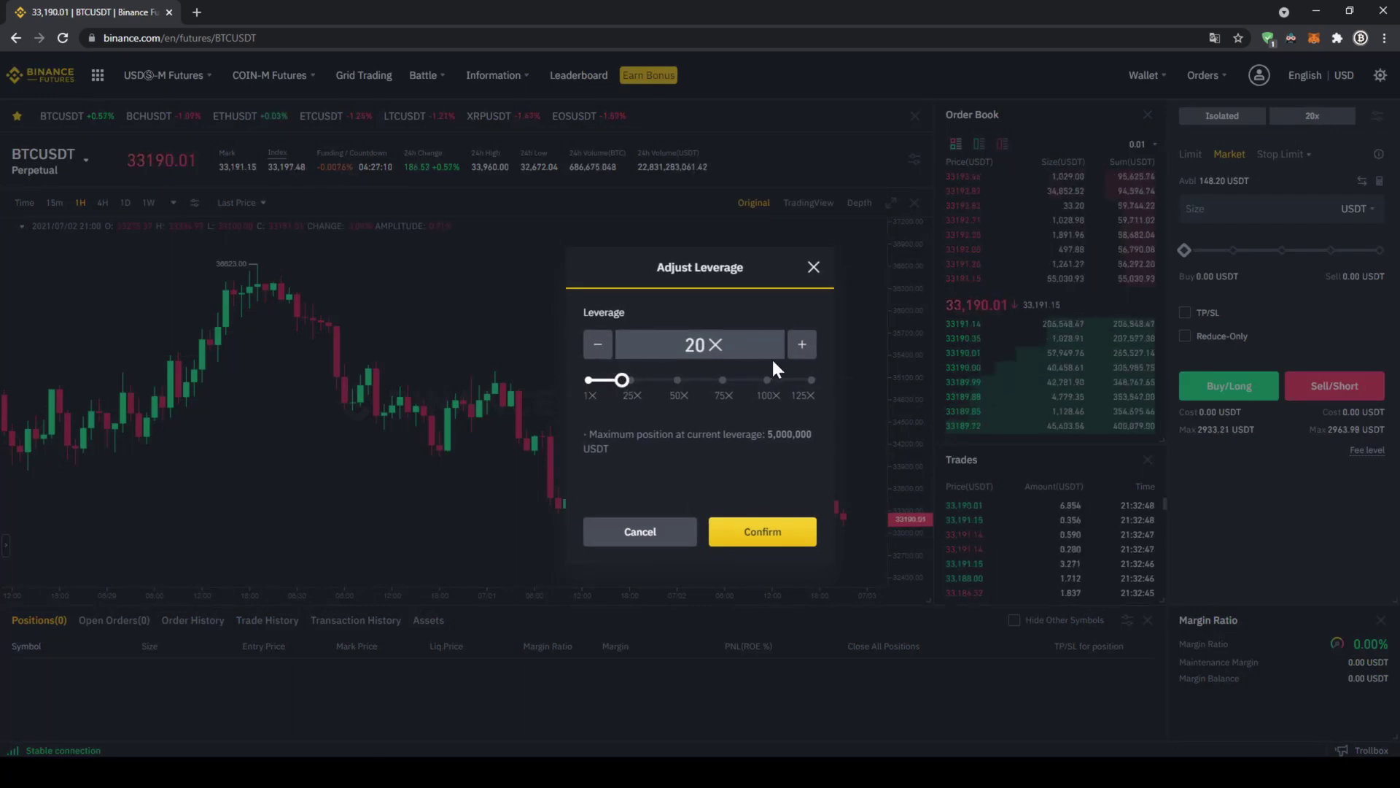
pyautogui.moveTo(811, 383)
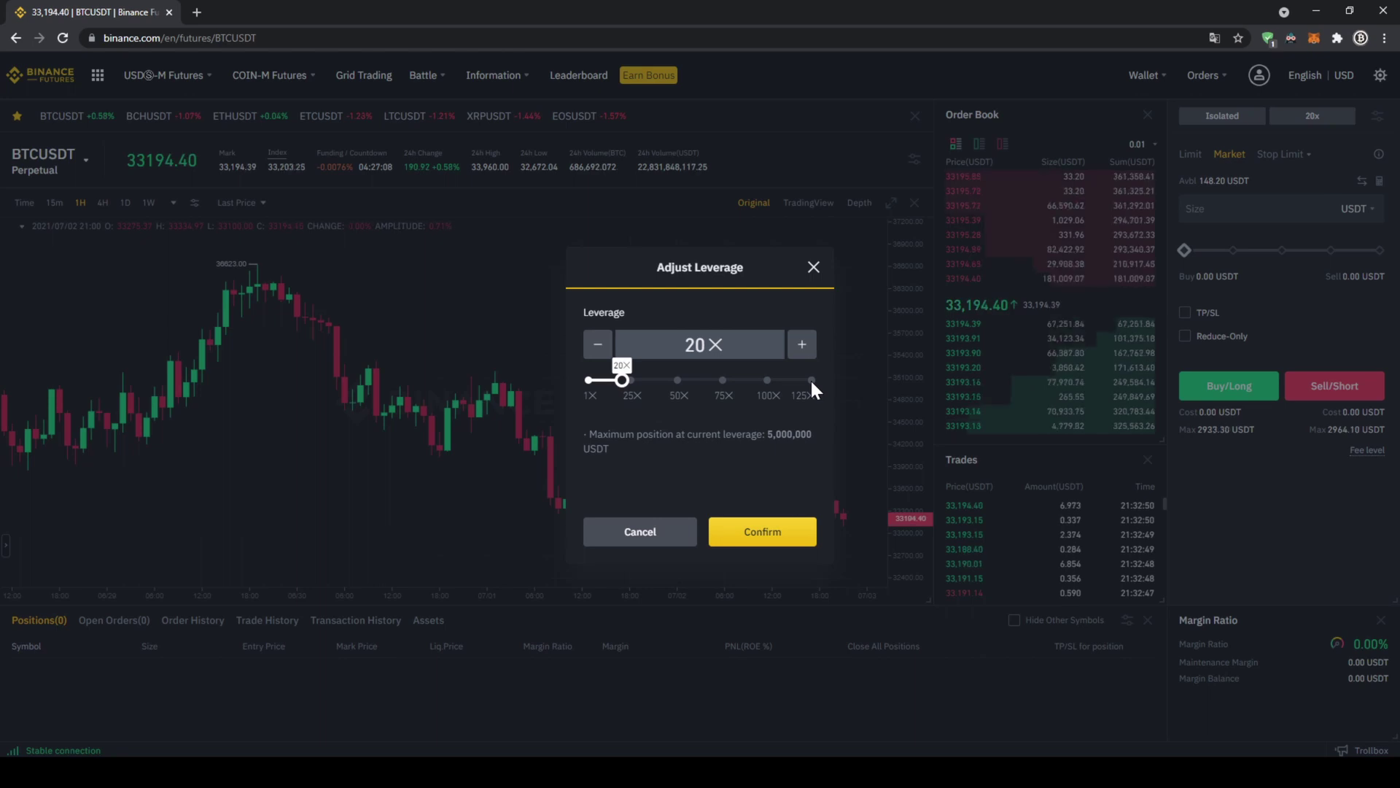
pyautogui.moveTo(622, 380); pyautogui.dragTo(615, 379)
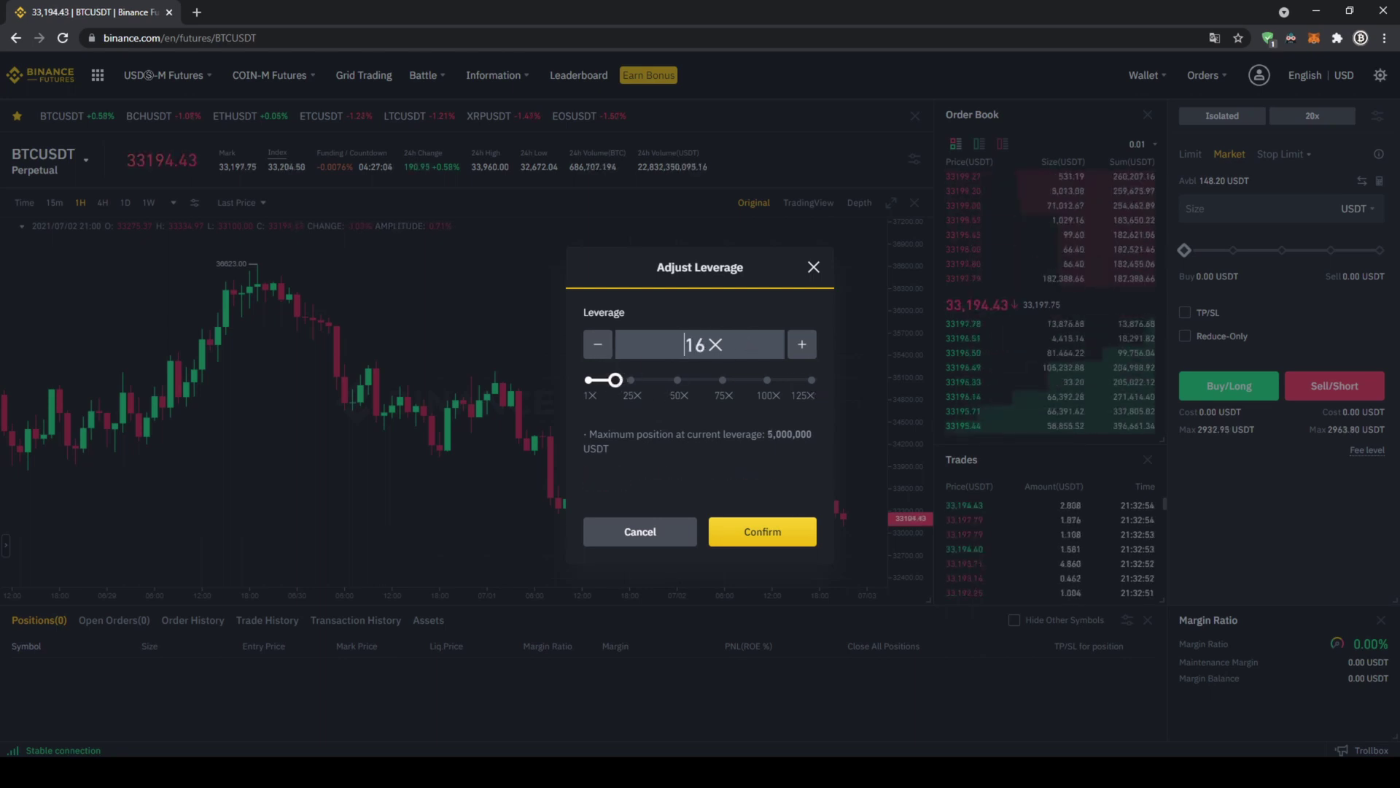
pyautogui.moveTo(615, 380); pyautogui.dragTo(722, 375)
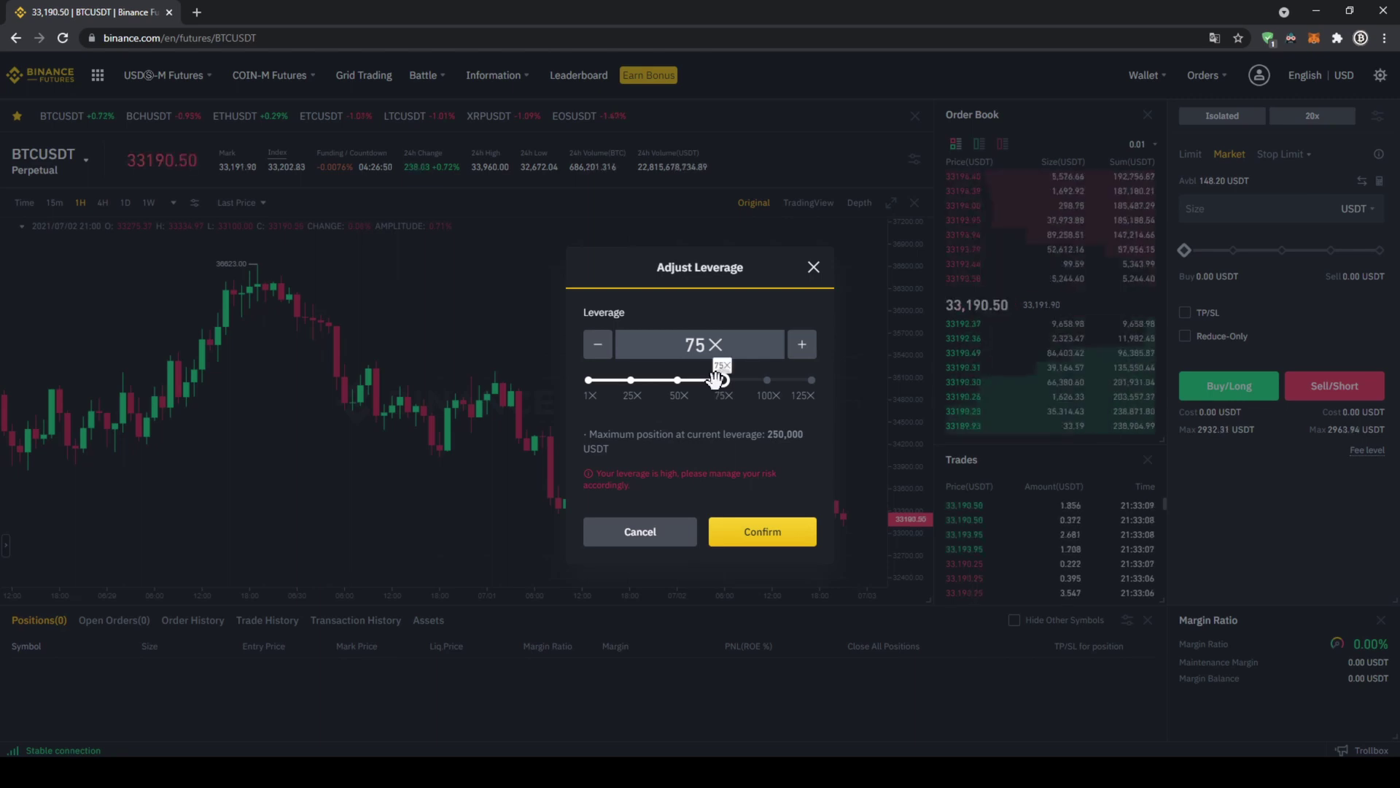
pyautogui.moveTo(722, 379); pyautogui.dragTo(601, 380)
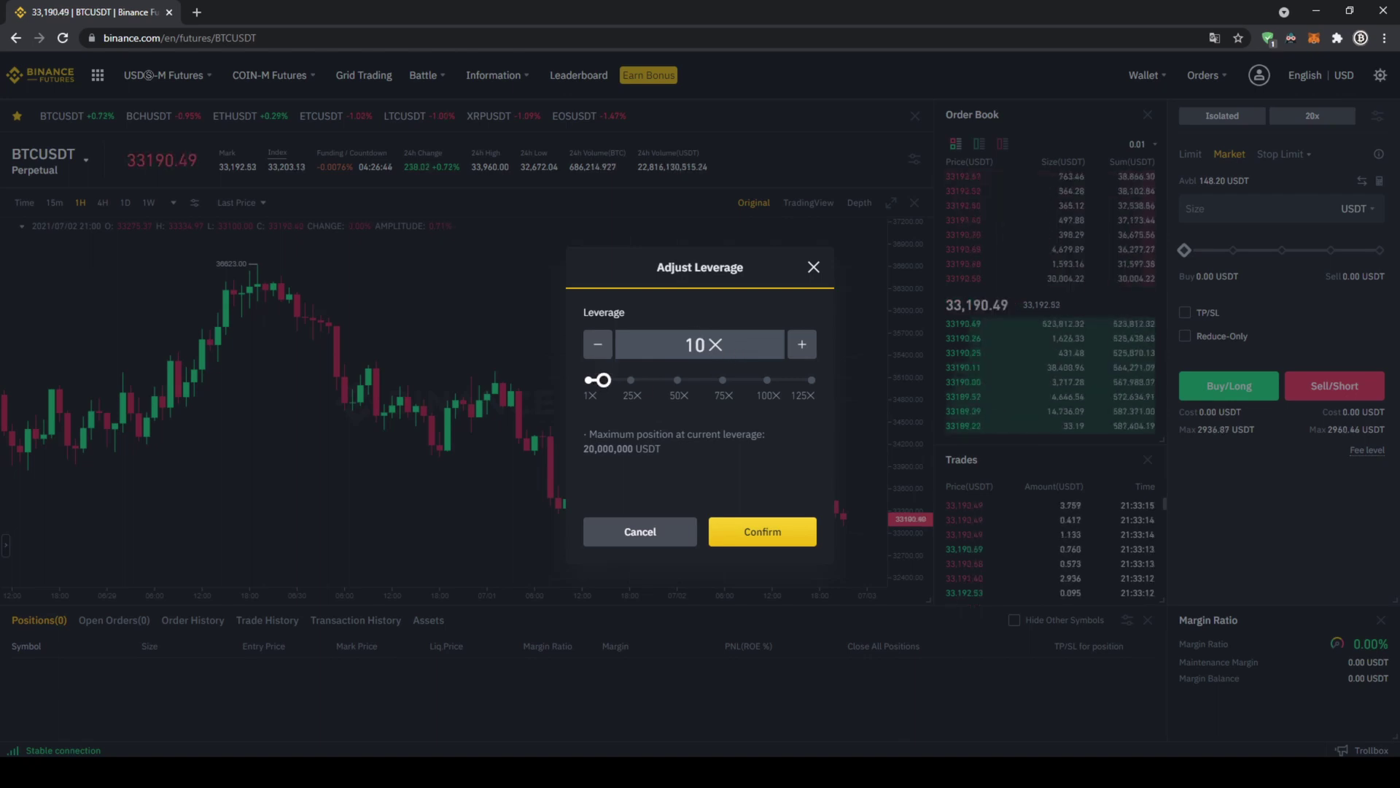
pyautogui.click(764, 535)
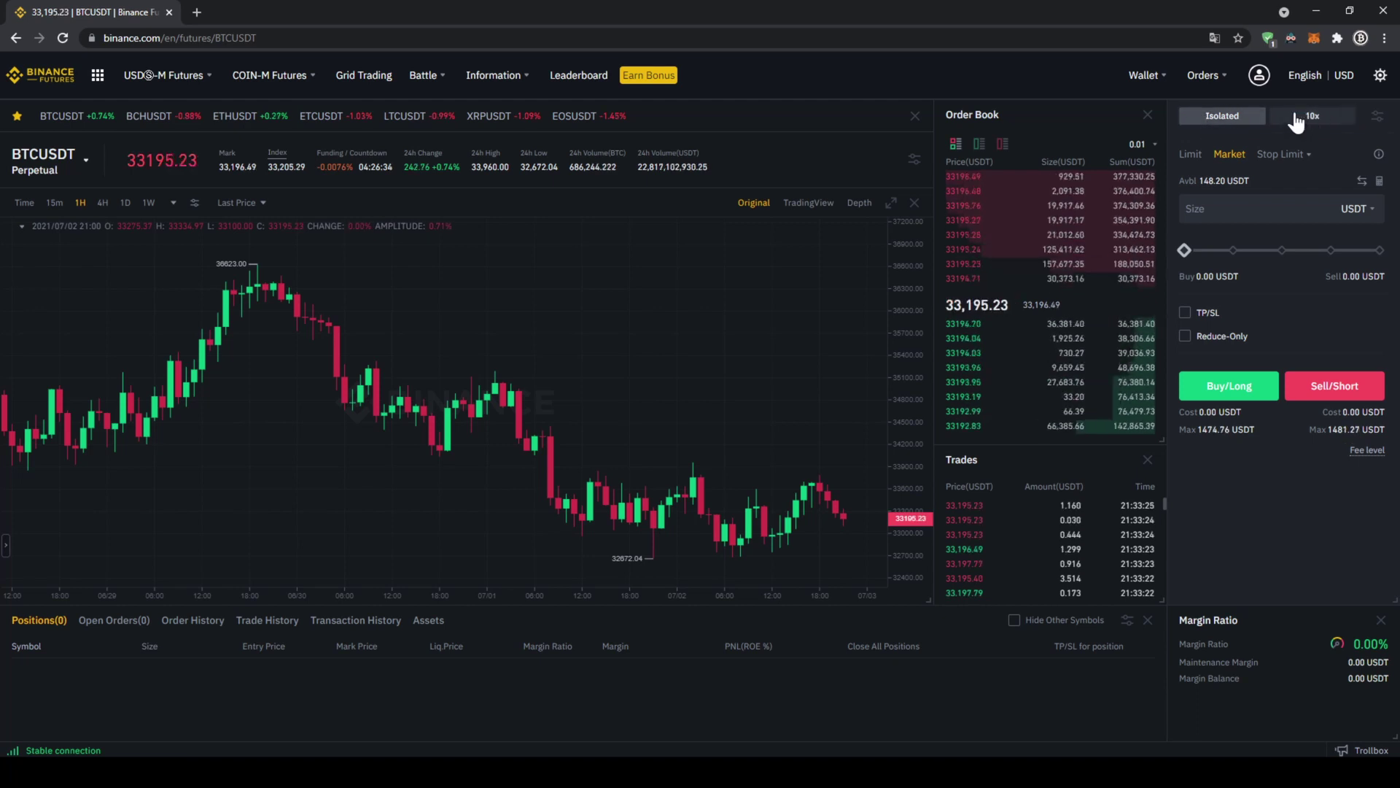
# - View the Limit order form with its price field and return to the Market order type
pyautogui.click(1196, 210)
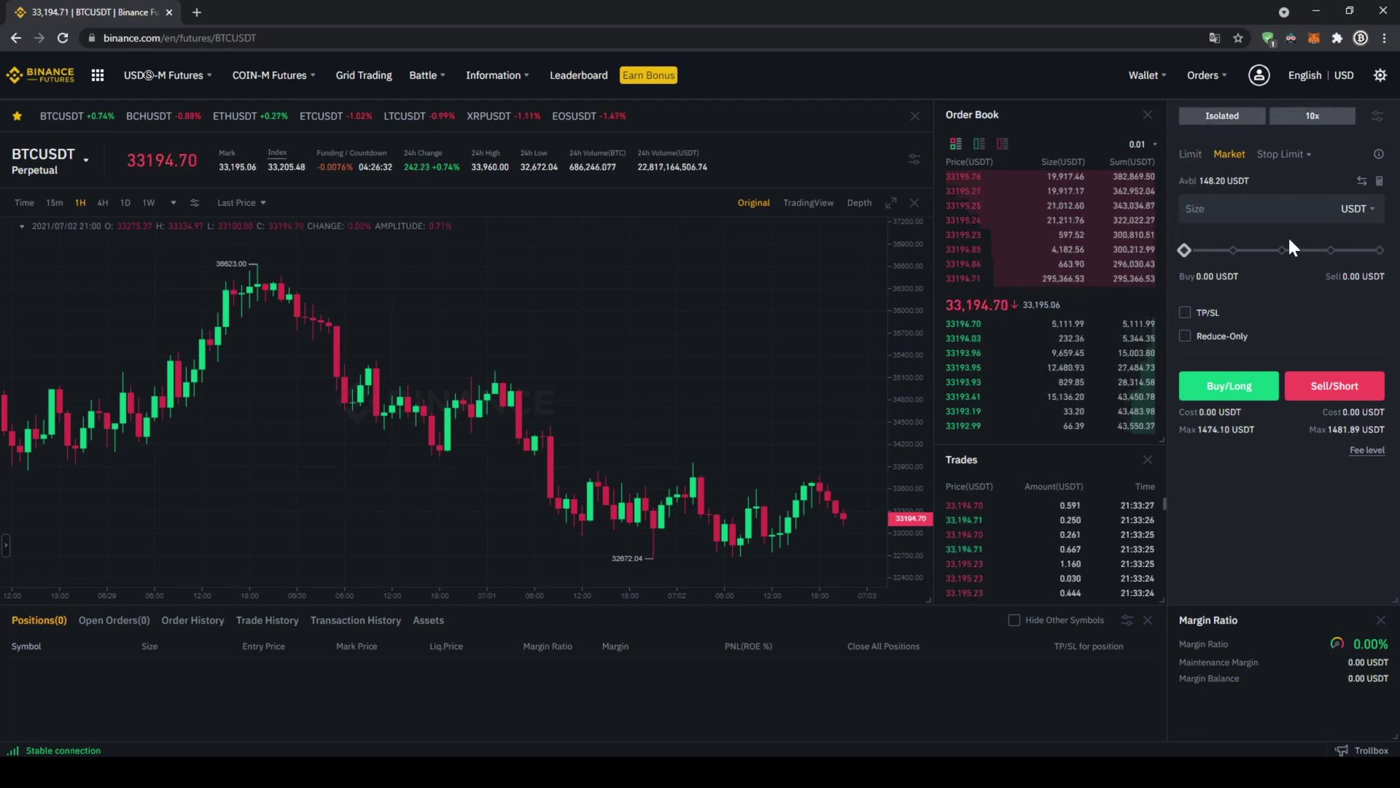
pyautogui.click(1200, 157)
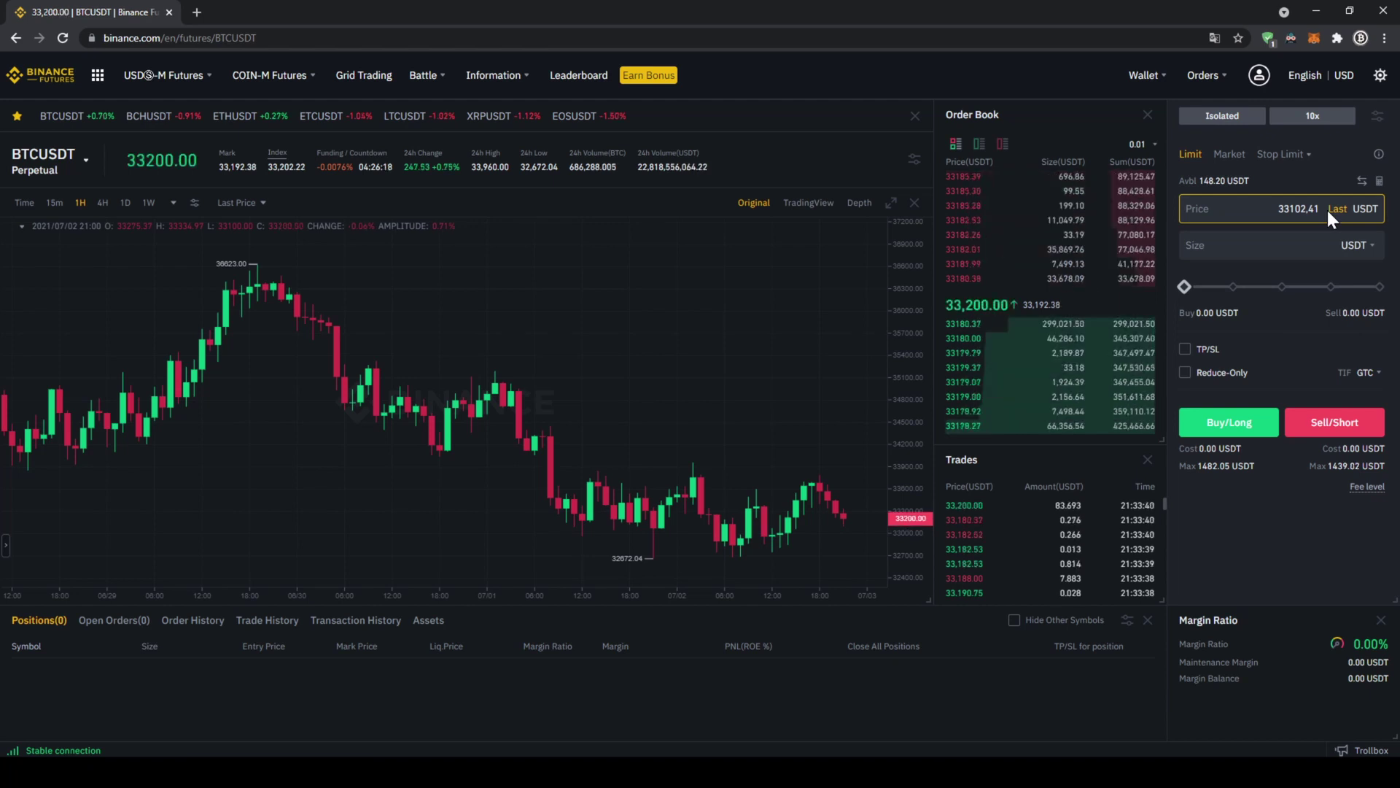
pyautogui.click(1231, 154)
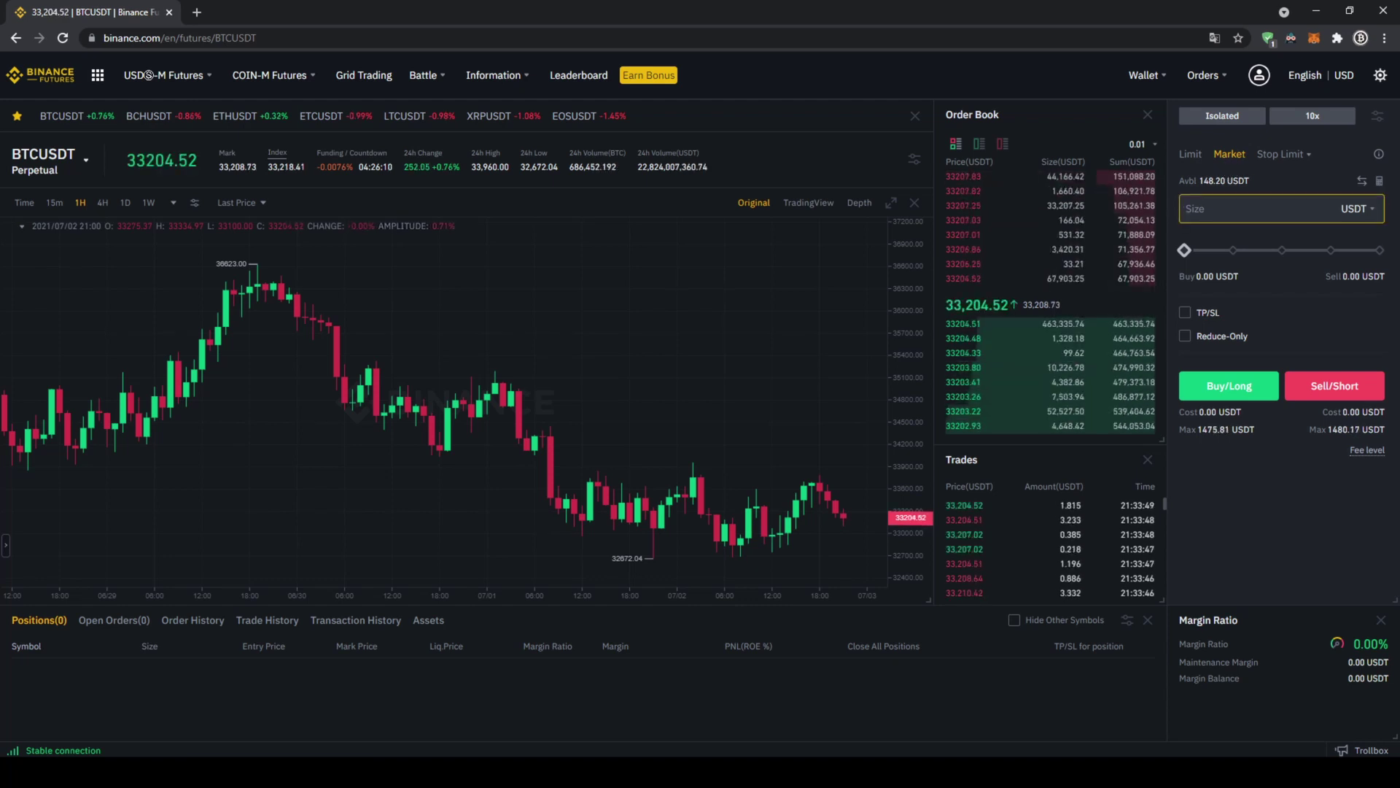
# - Change the market order's size unit to BTC and enter a size of 1
pyautogui.click(1358, 208)
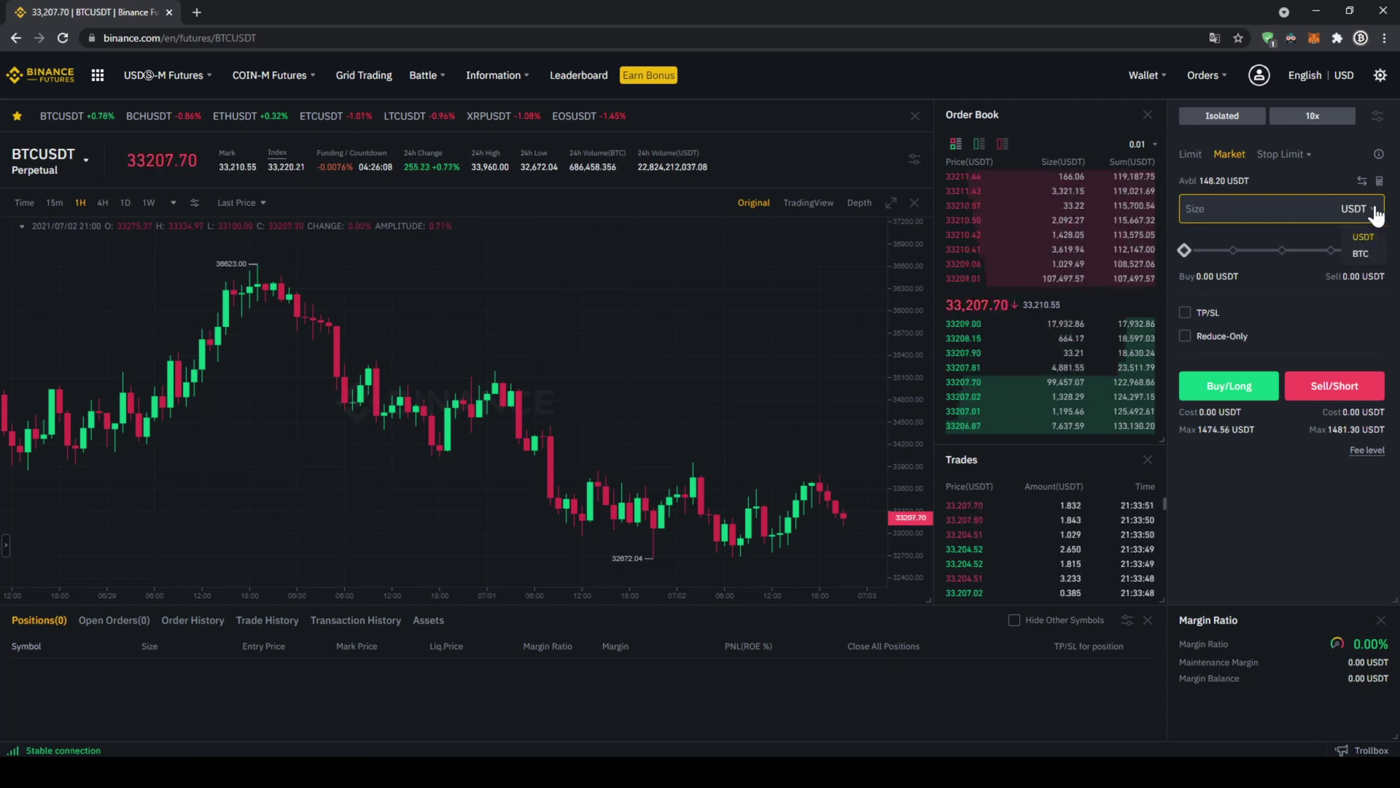
pyautogui.click(1364, 248)
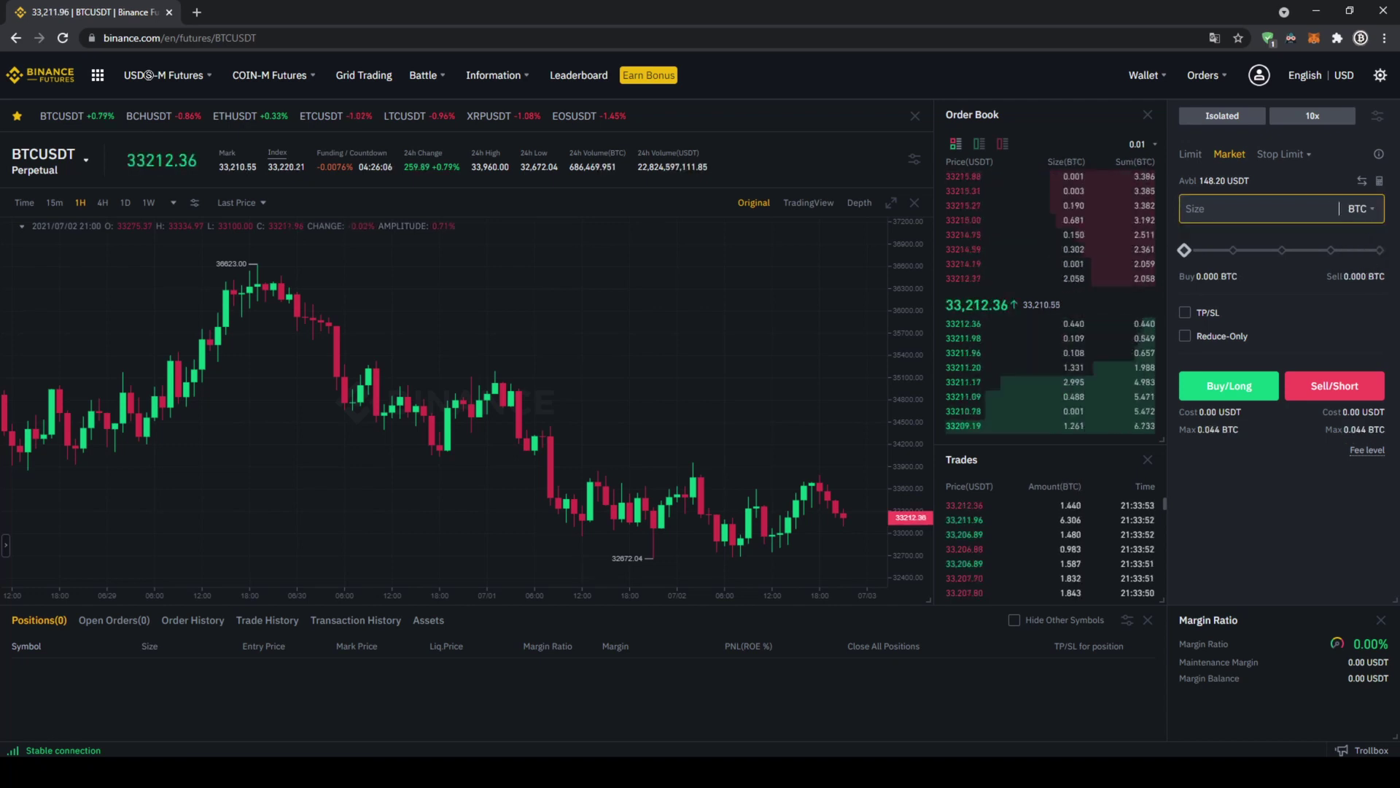
pyautogui.write('1')
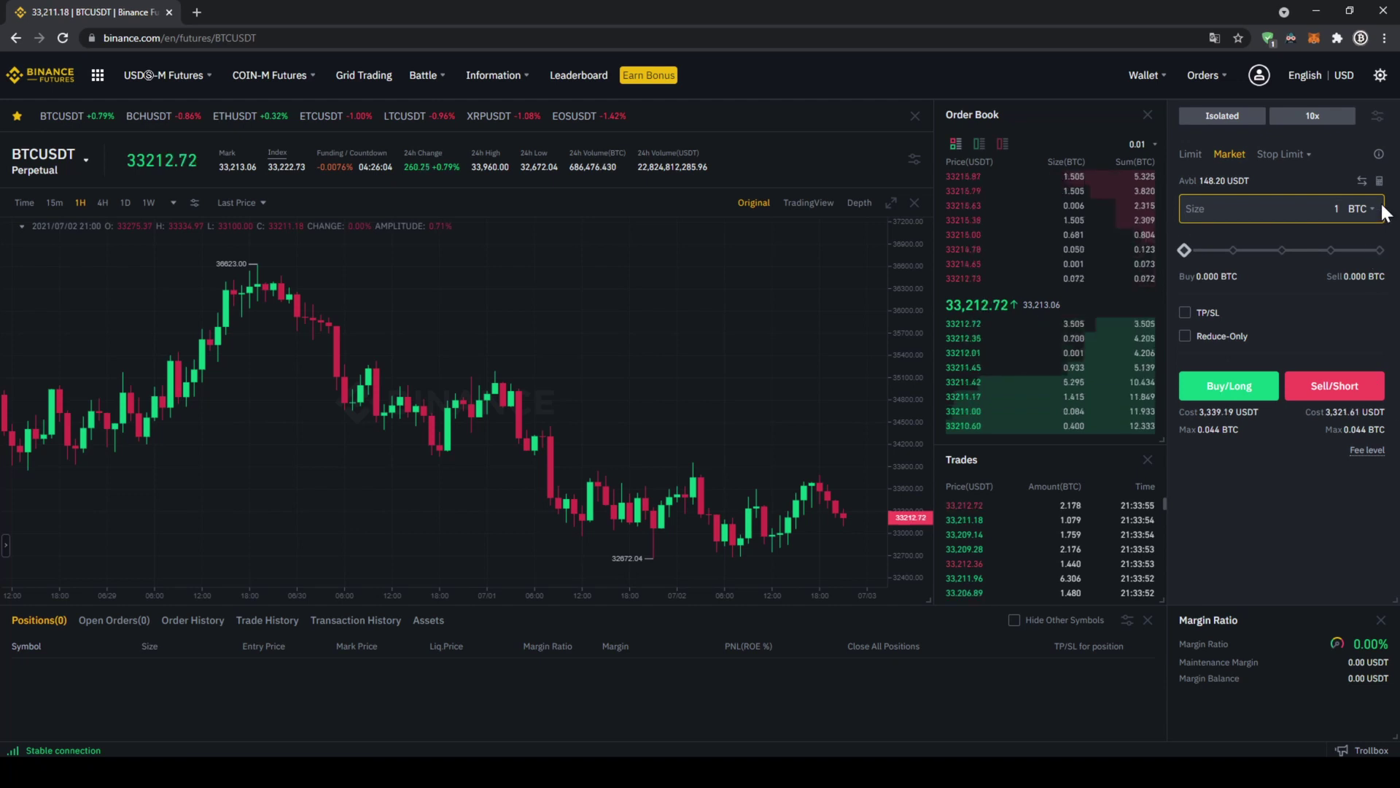
# - Change the market order's size unit back to USDT and enter a size of 500
pyautogui.click(1371, 211)
pyautogui.click(1359, 232)
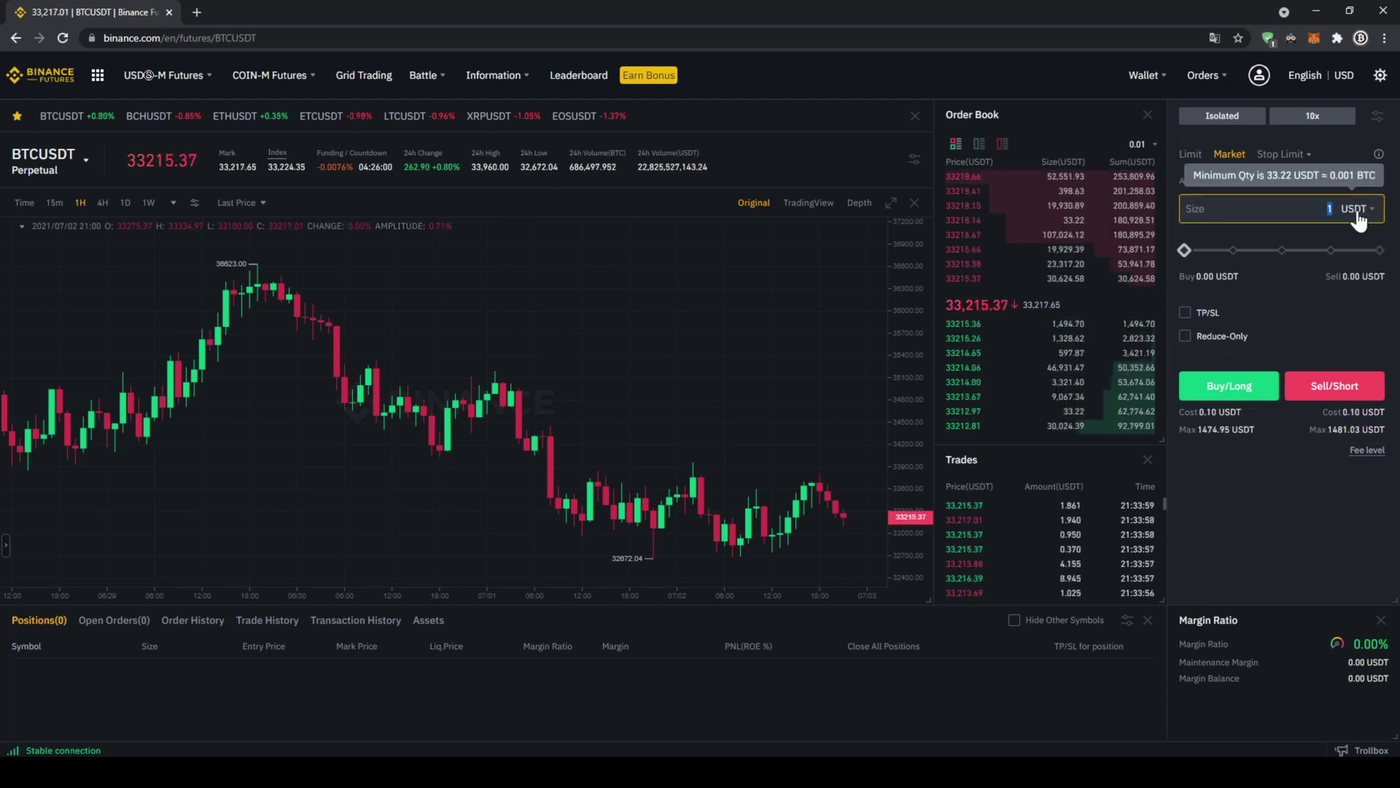
pyautogui.write('500')
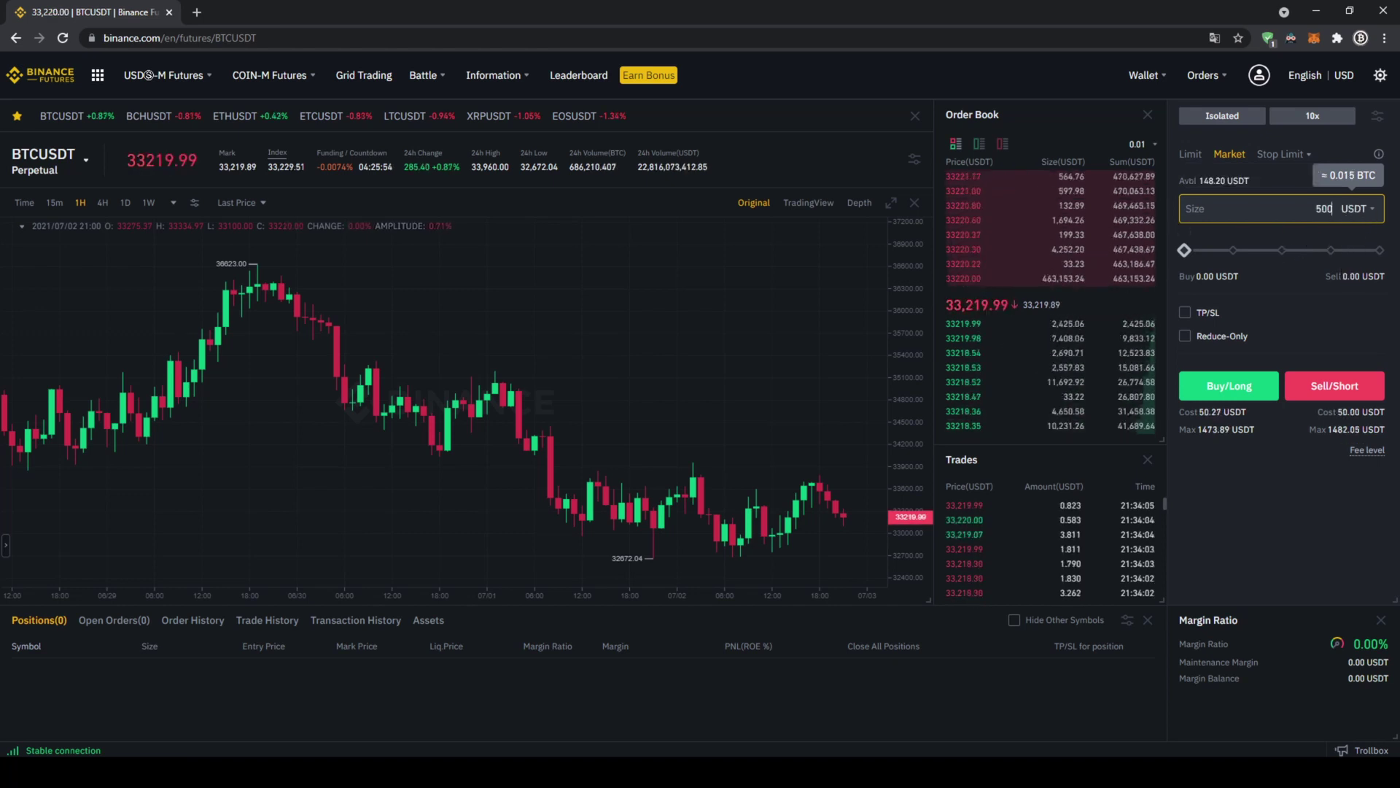
pyautogui.click(1327, 304)
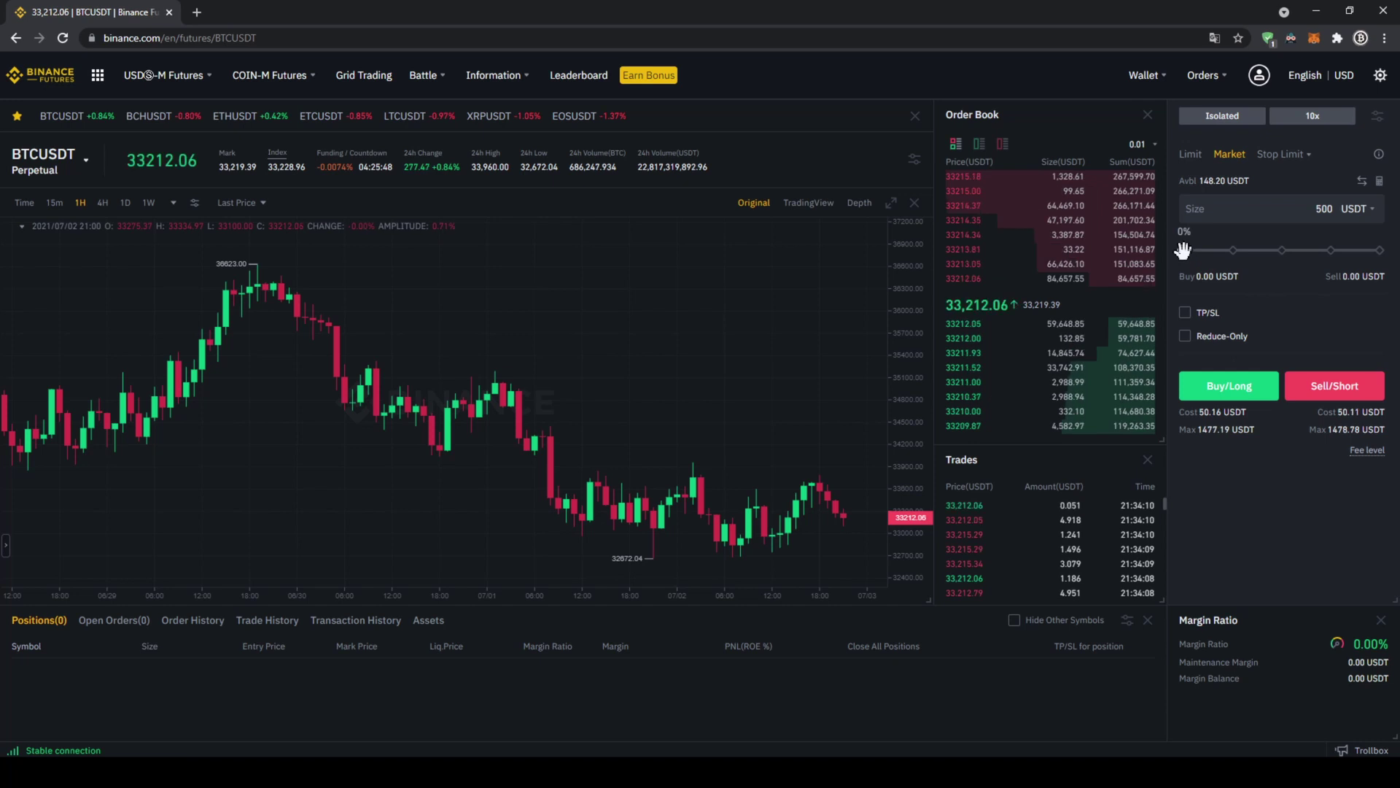
# - Set the market order's size by percentage to 50% and on to 100% of the available balance
pyautogui.moveTo(1184, 250); pyautogui.dragTo(1281, 252)
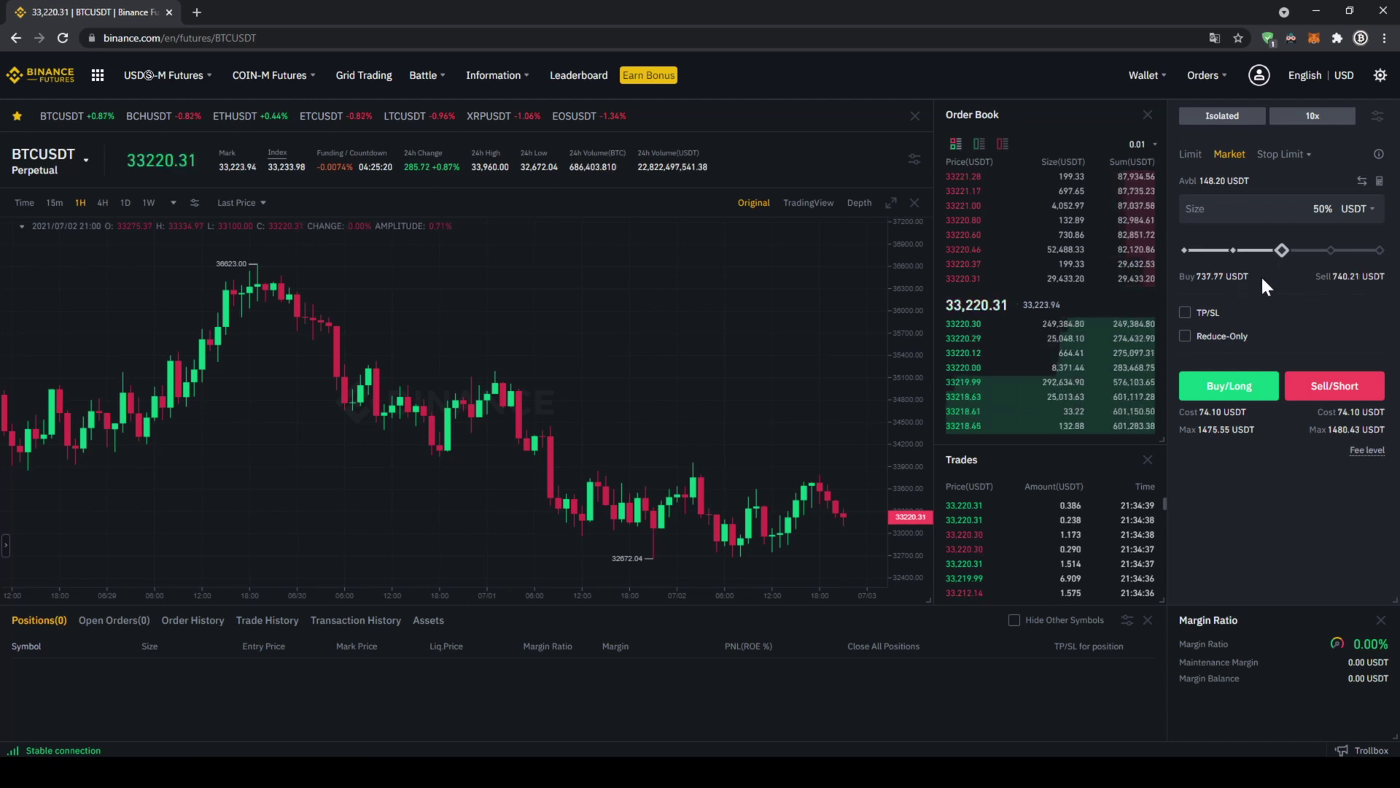
pyautogui.click(1322, 208)
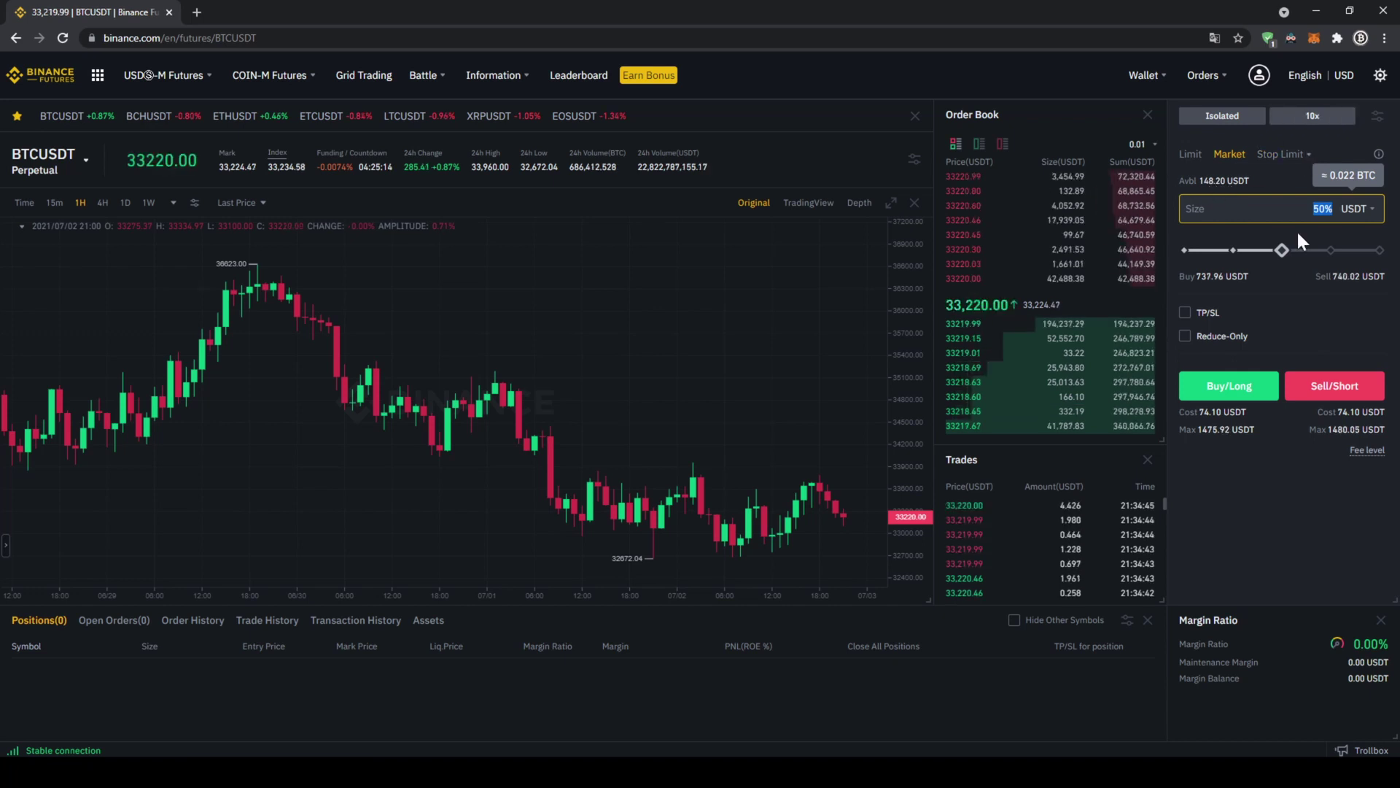
pyautogui.moveTo(1281, 250); pyautogui.dragTo(1379, 250)
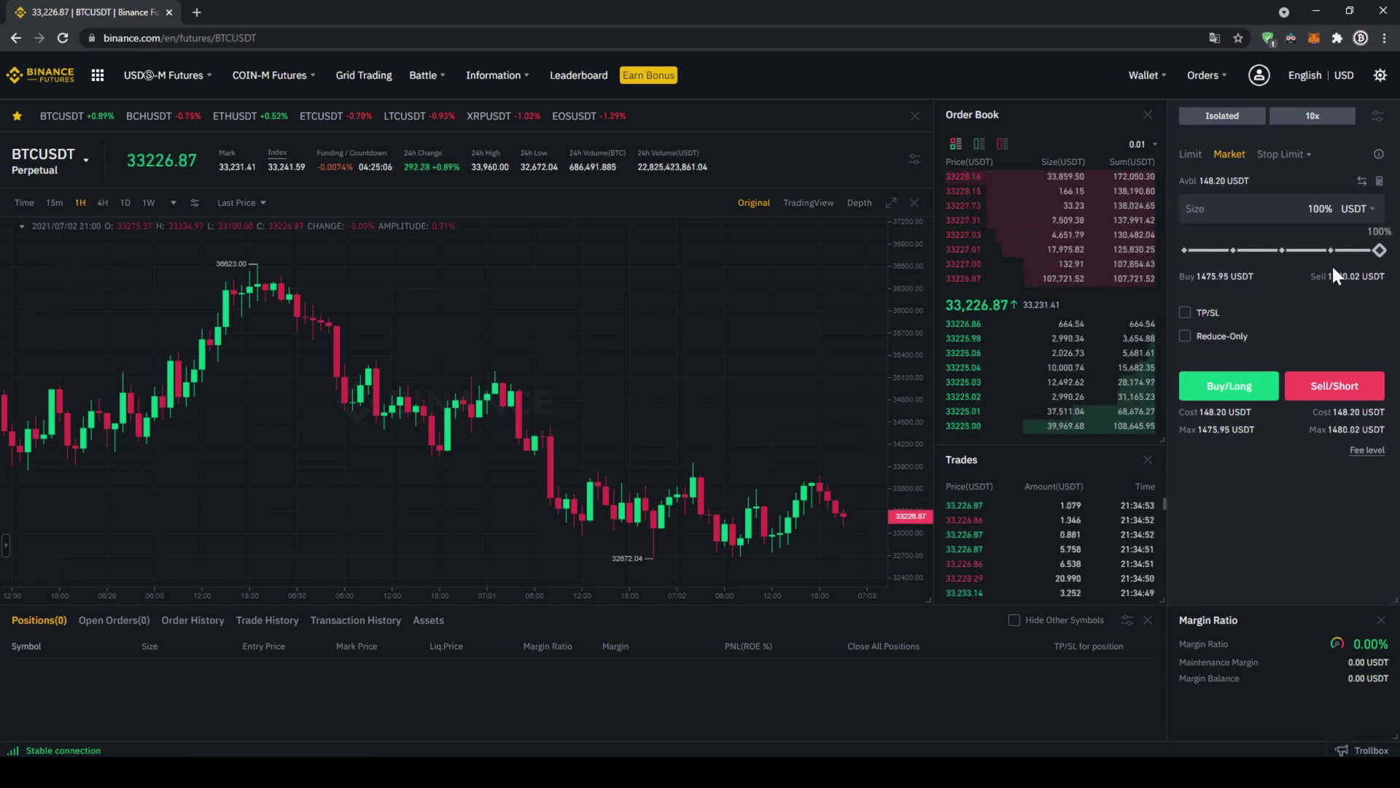
# - Replace the market order's percentage size with a size of 1000 USDT
pyautogui.doubleClick(1320, 209)
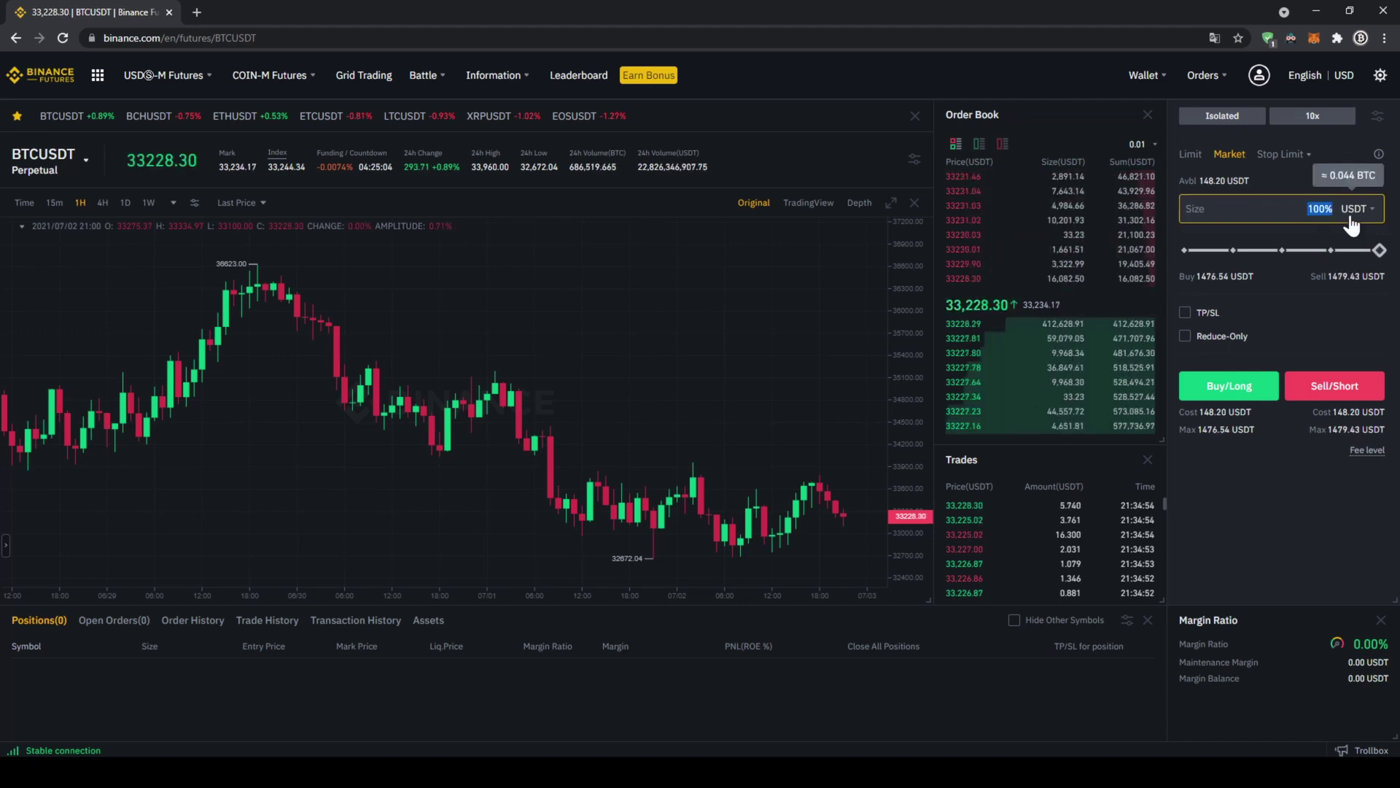
pyautogui.write('0')
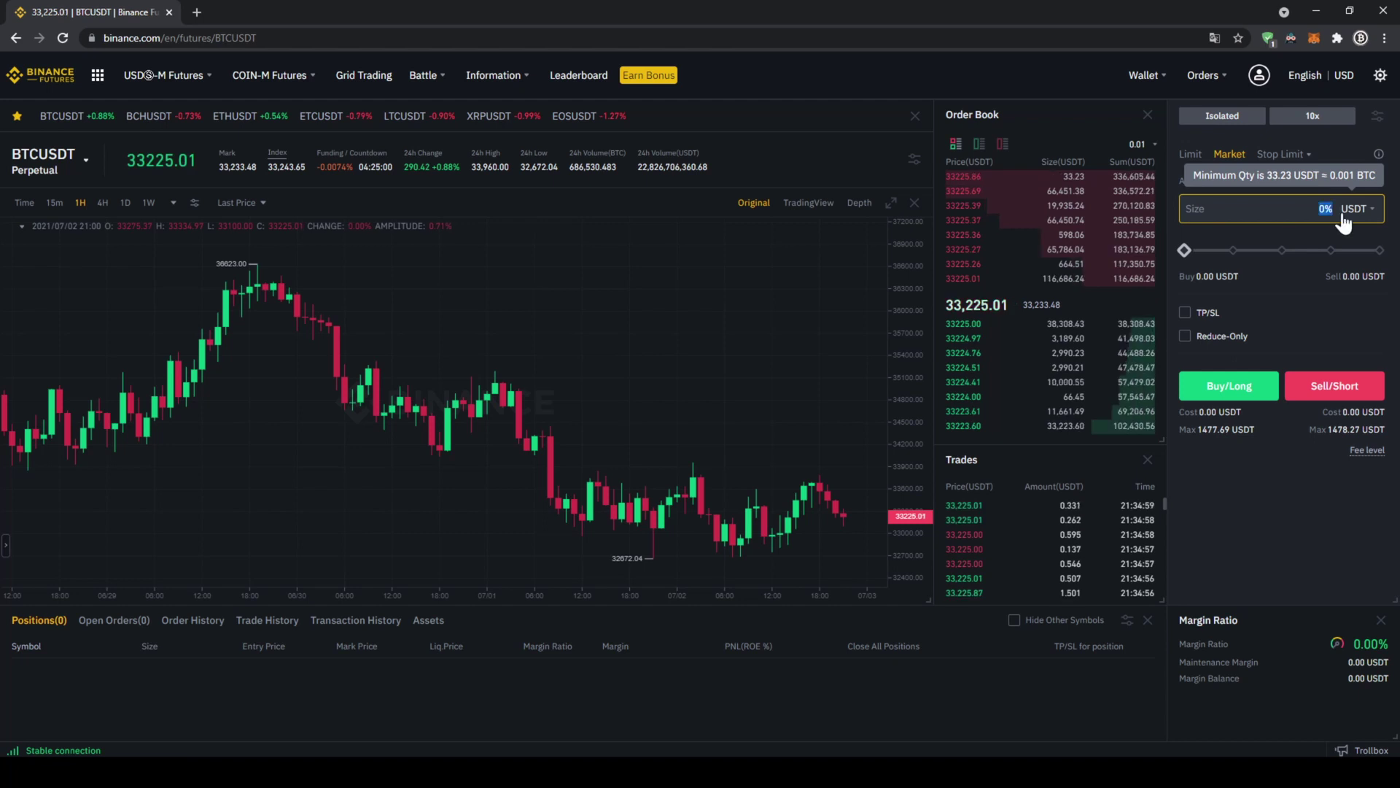
pyautogui.write('1000')
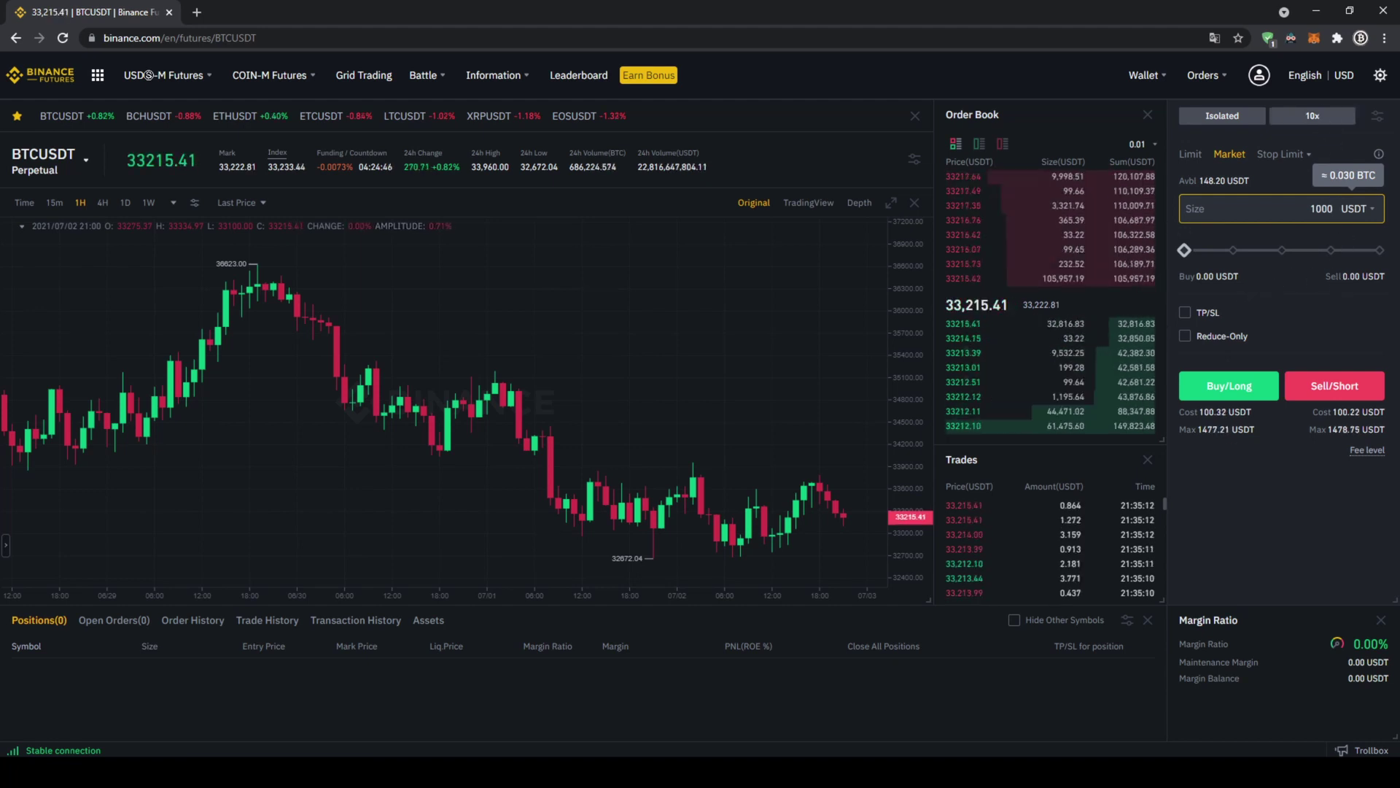
# - Set the market order's size to 5% of the available balance and place it as a long
pyautogui.click(1314, 295)
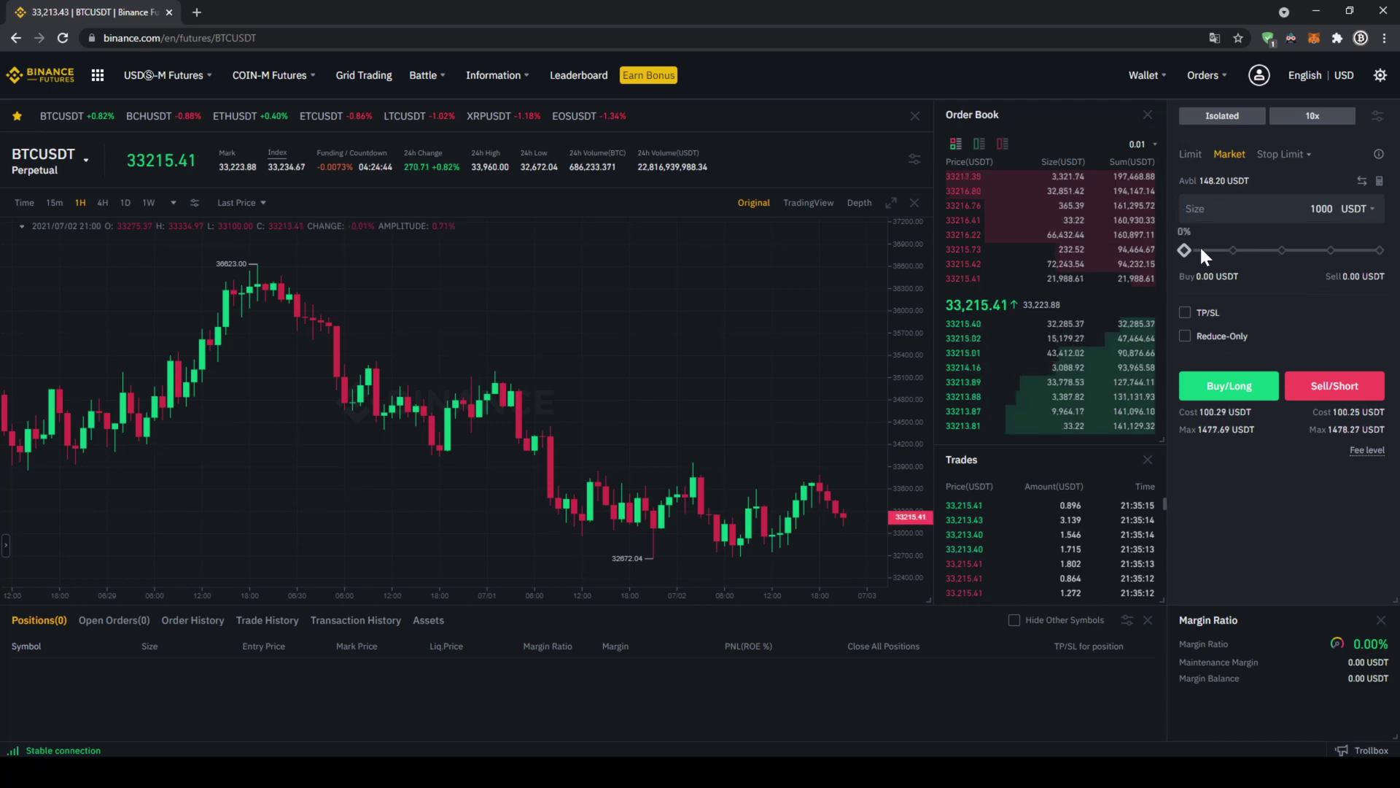
pyautogui.moveTo(1185, 250); pyautogui.dragTo(1192, 250)
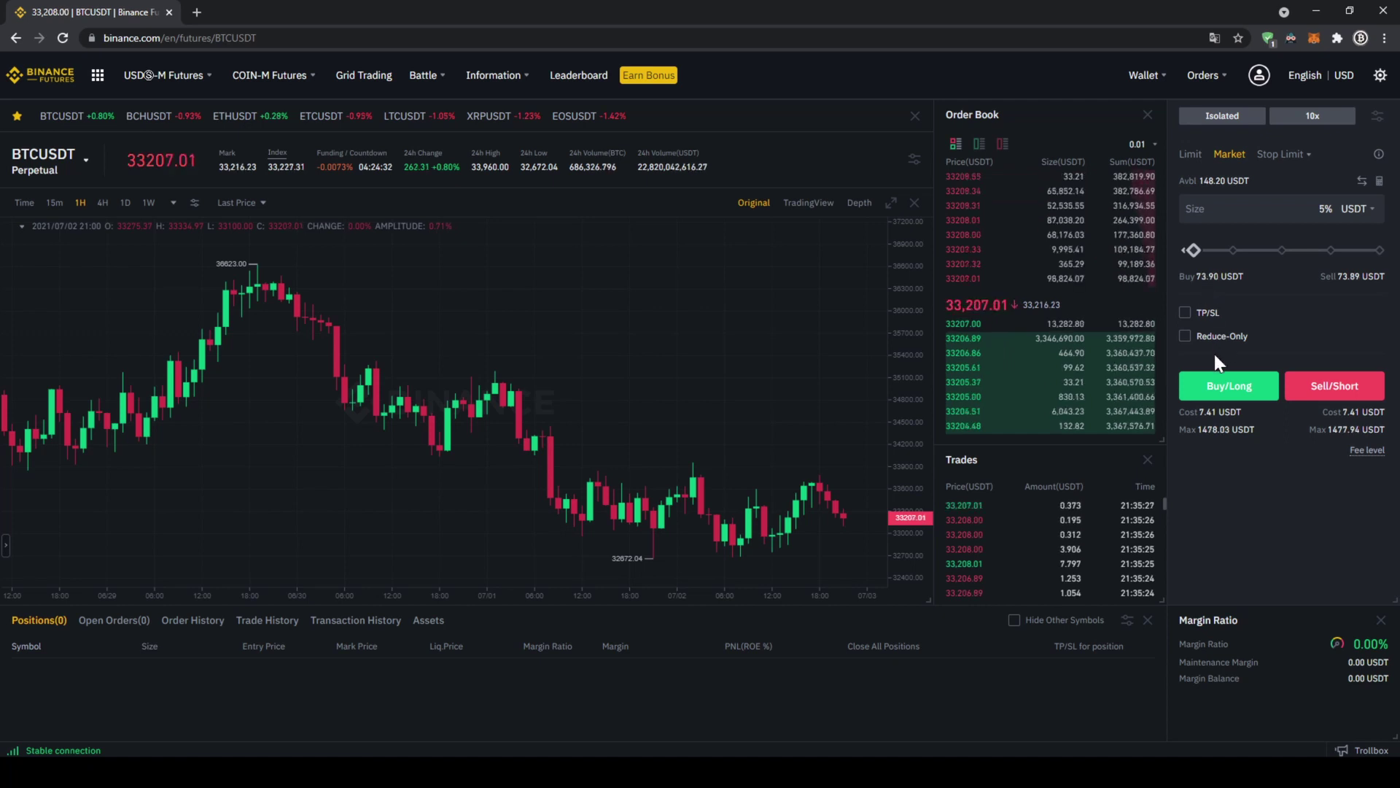
pyautogui.click(1216, 391)
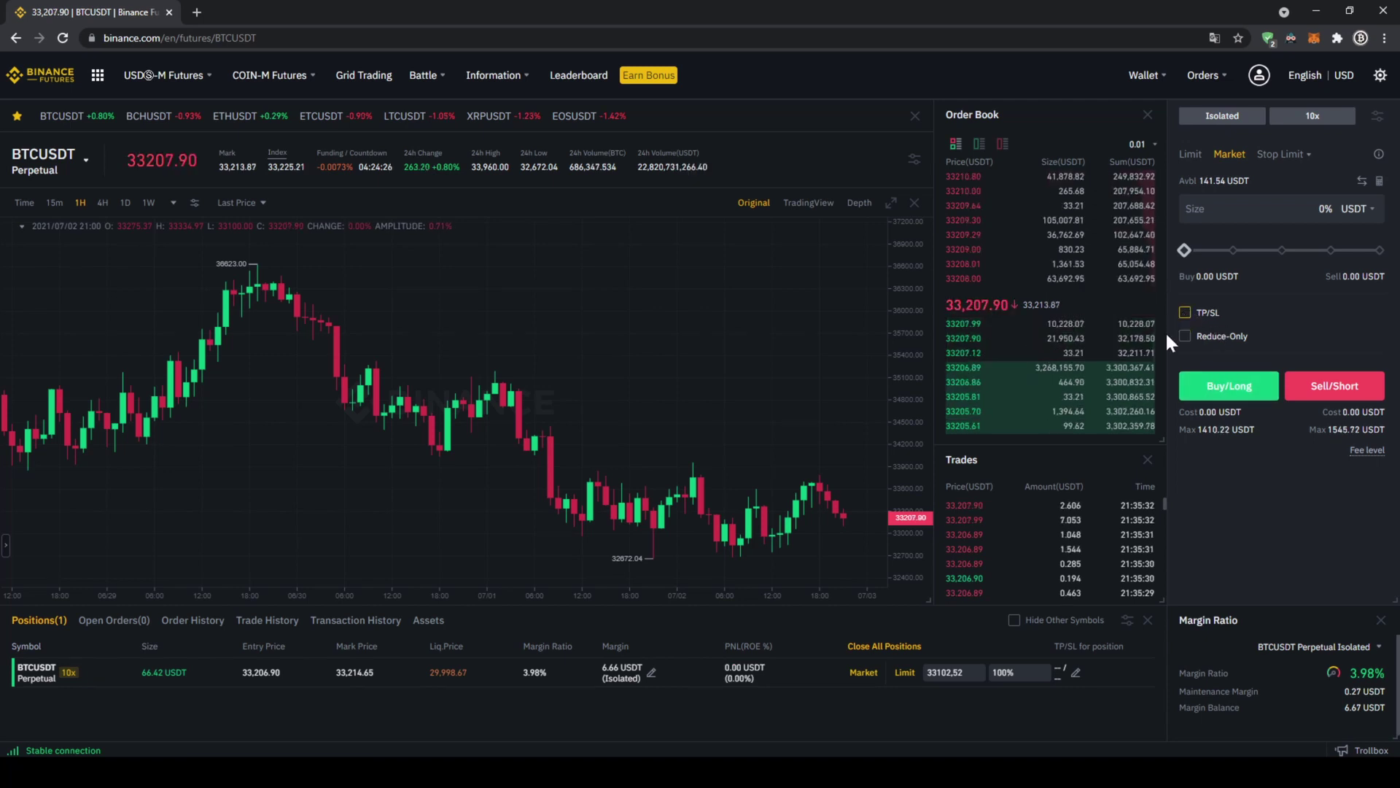
# - Enable TP/SL for the market order to inspect the Take Profit and Stop Loss fields, and disable it again
pyautogui.click(1185, 313)
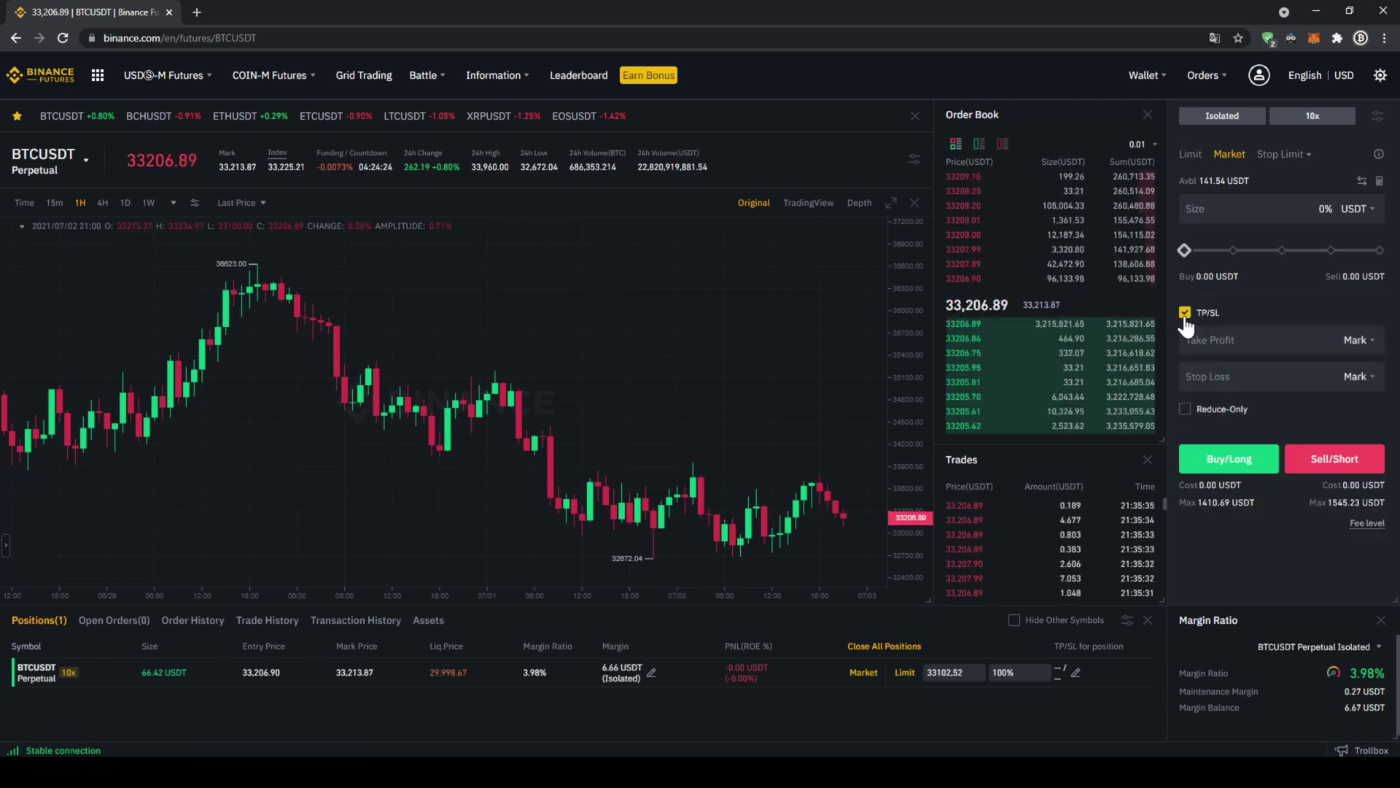
pyautogui.click(1216, 338)
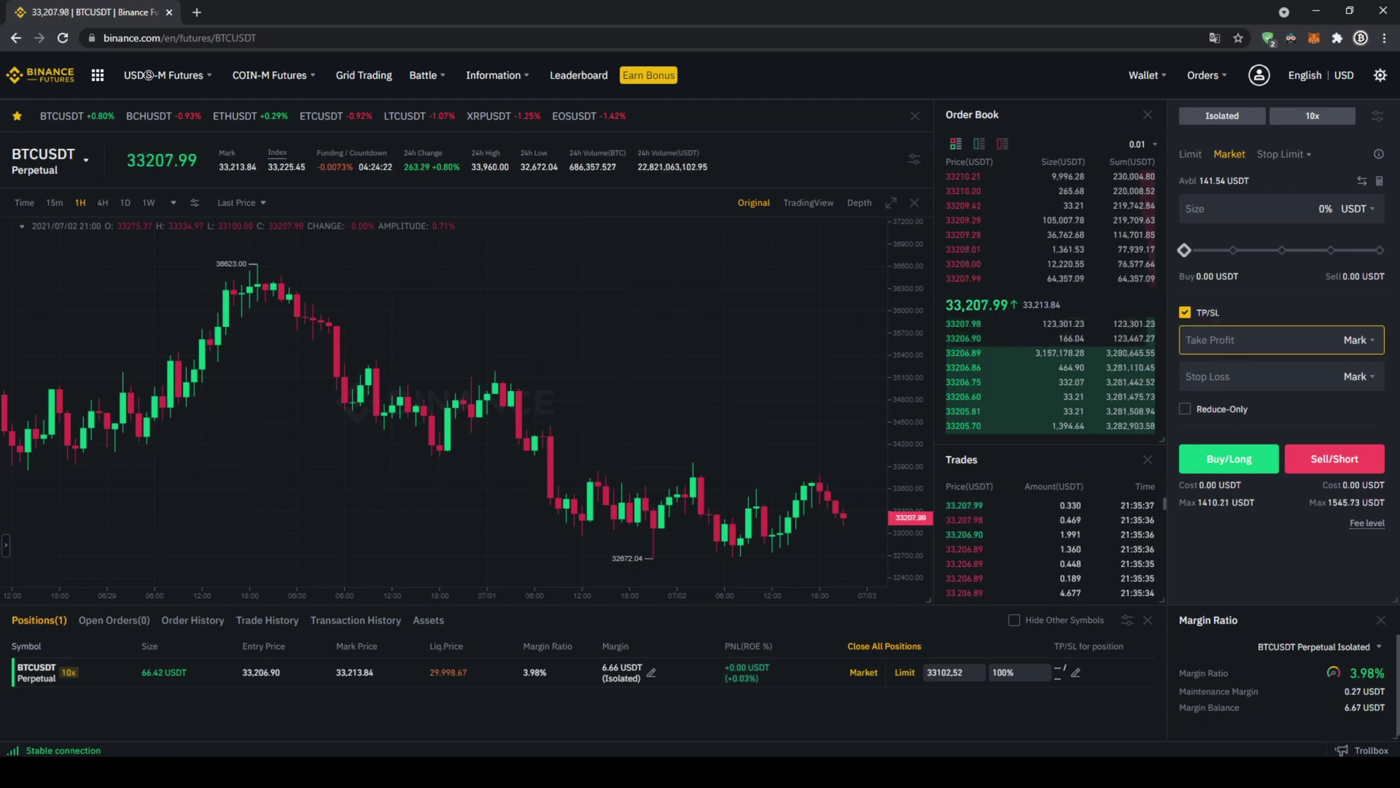
pyautogui.click(1269, 378)
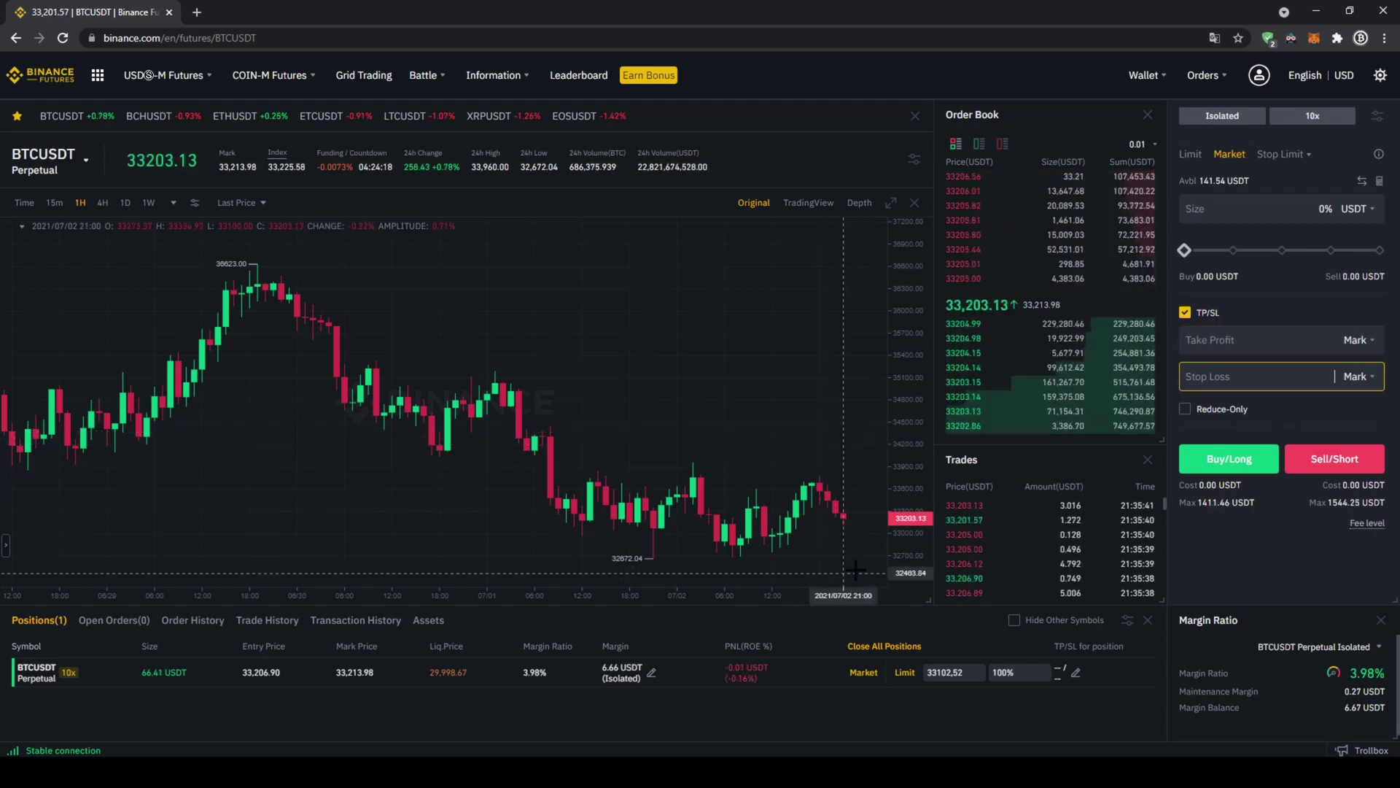
pyautogui.click(1184, 314)
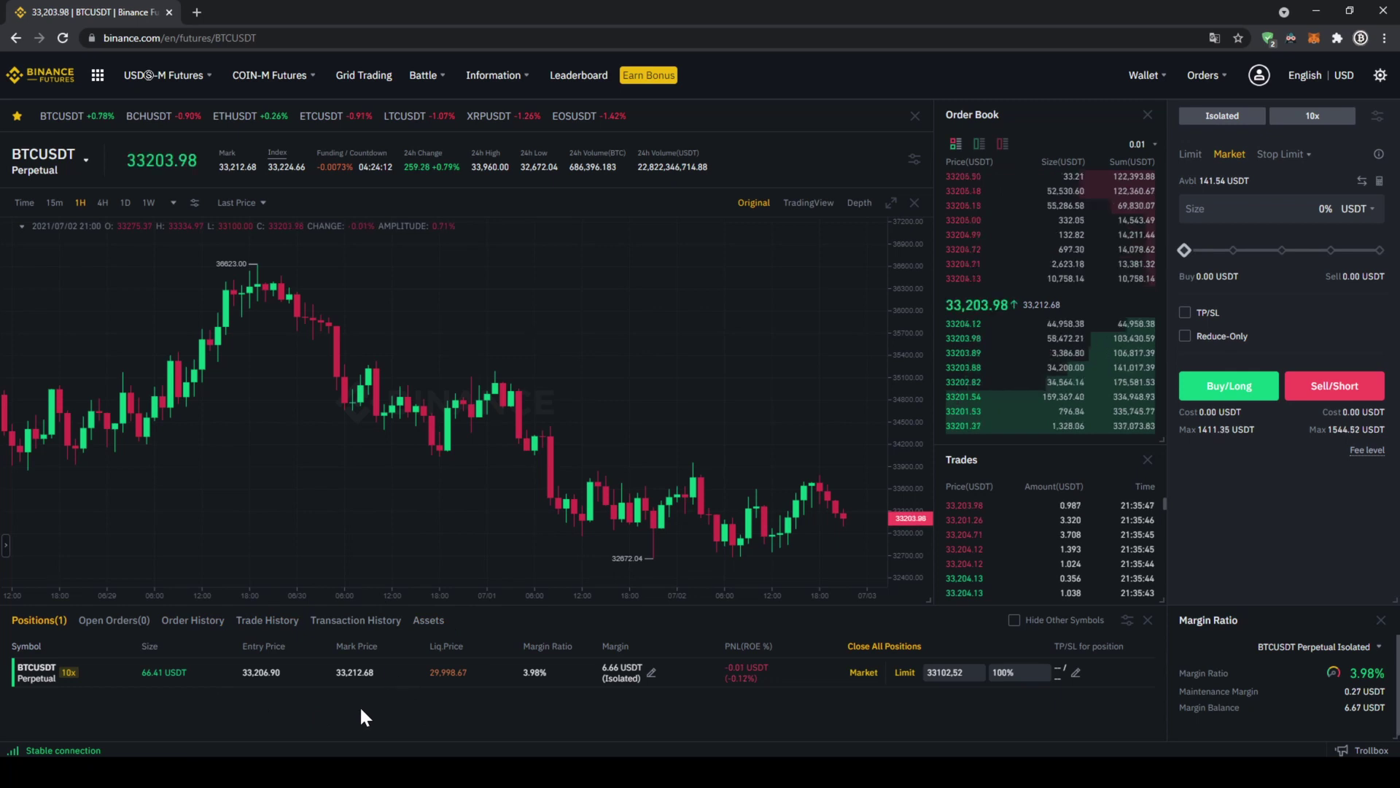
# - Check the liquidation price of the open BTCUSDT position and close the whole position at market price
pyautogui.scroll(-1, 343, 699)
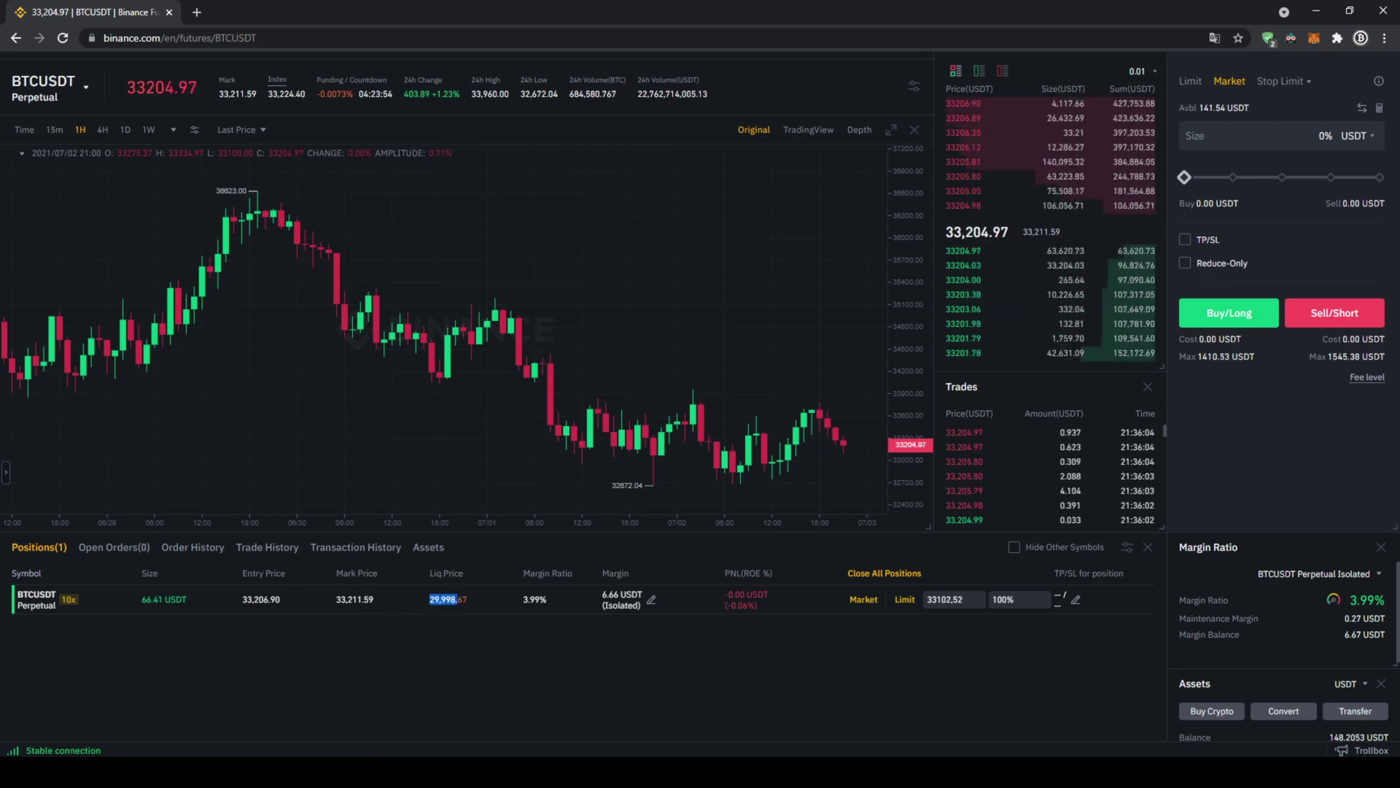
pyautogui.doubleClick(460, 598)
pyautogui.click(458, 645)
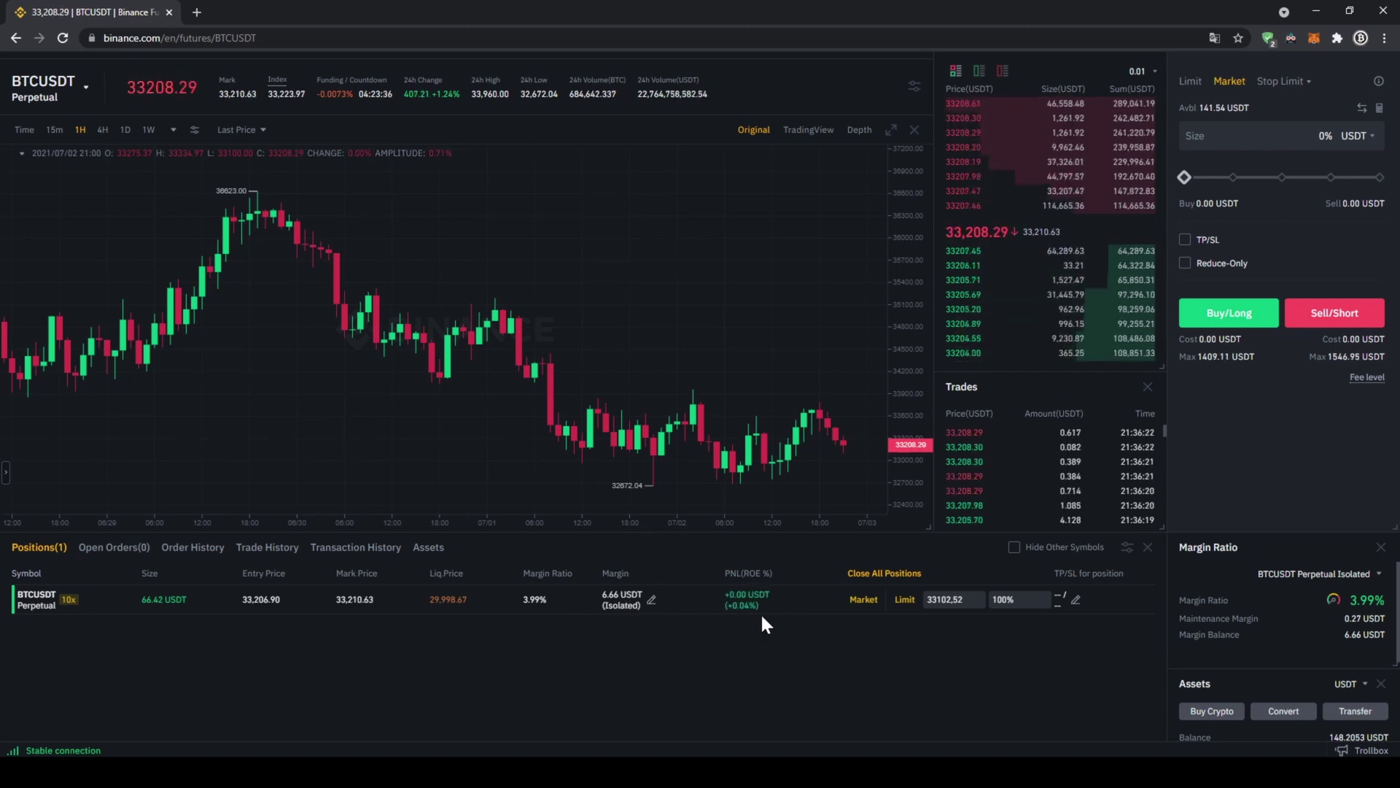
pyautogui.click(865, 600)
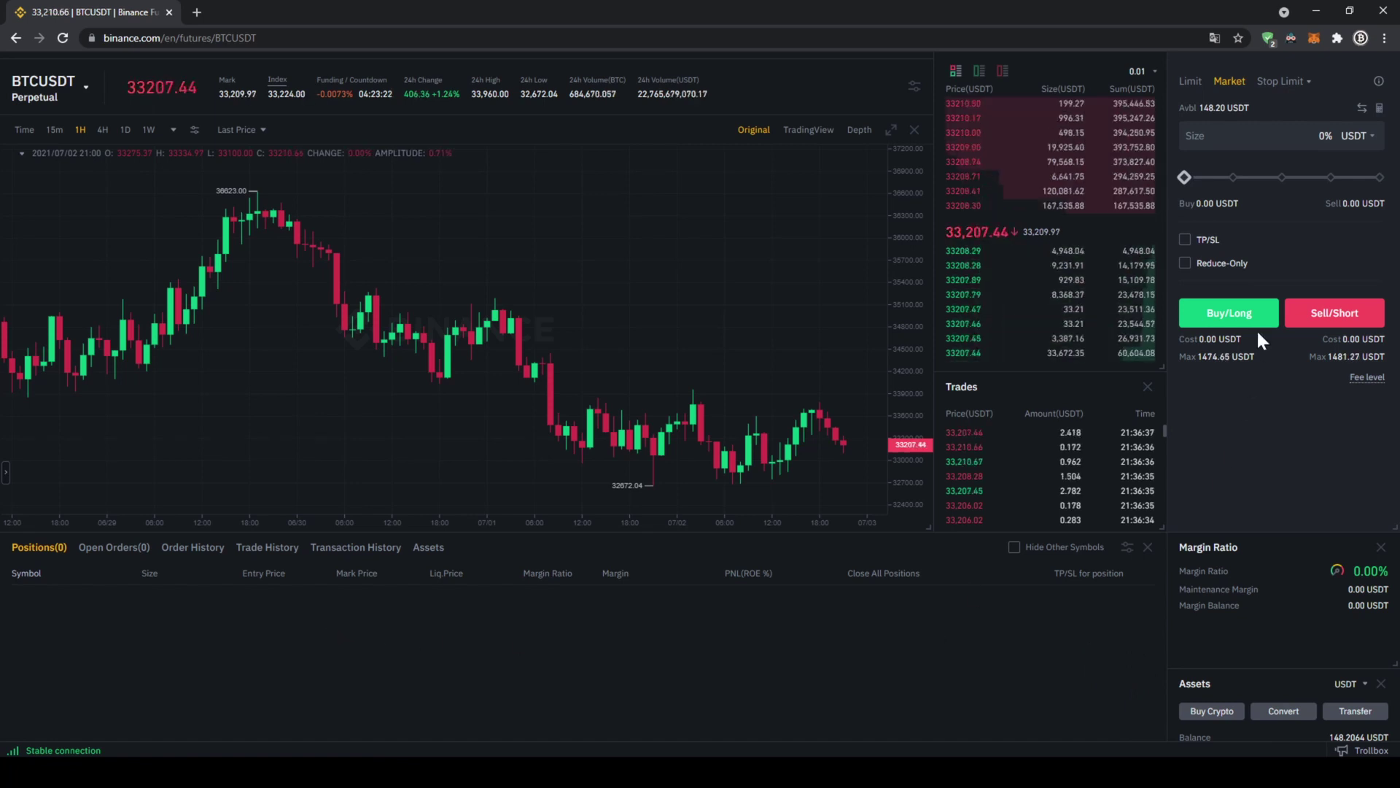
# - Open a new BTCUSDT long market position using 5% of the available balance
pyautogui.click(1193, 177)
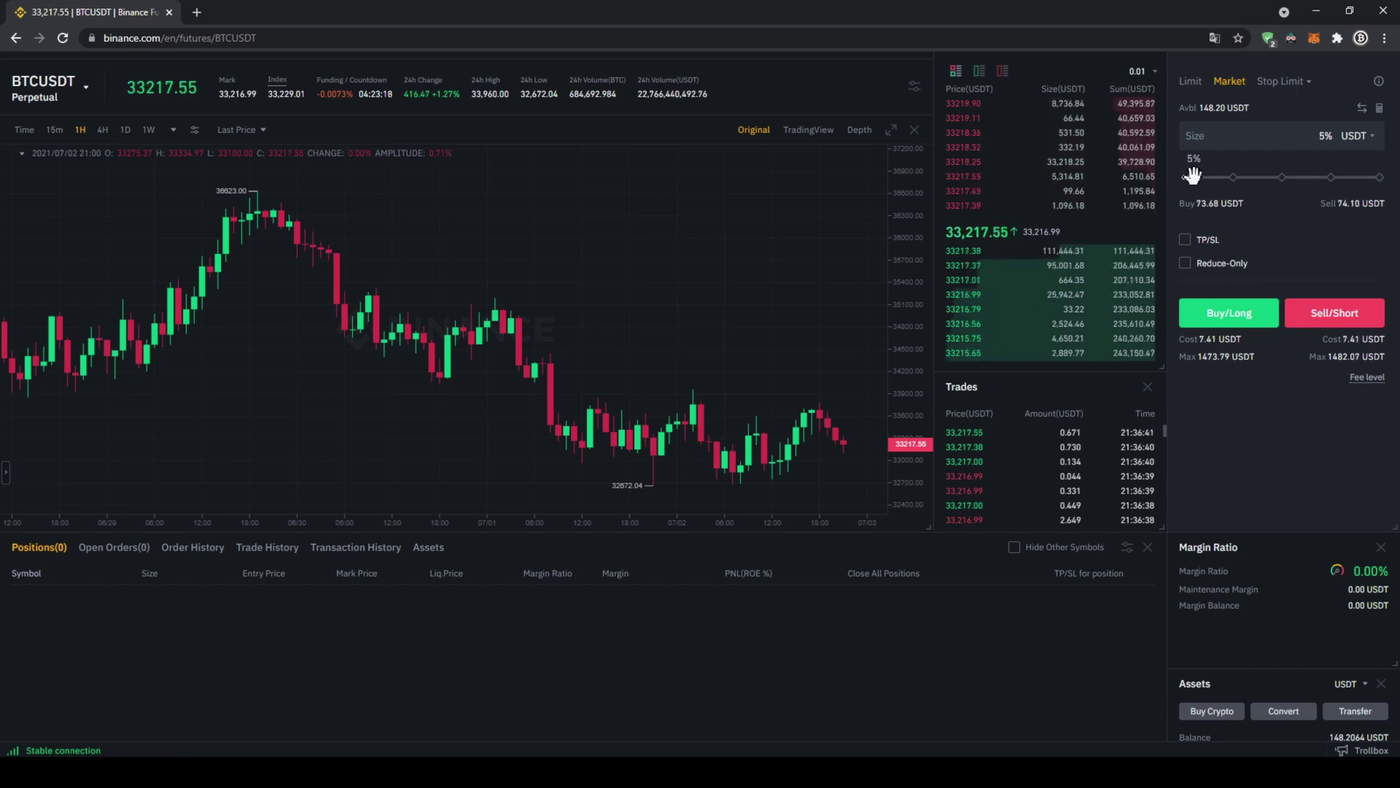
pyautogui.click(1221, 319)
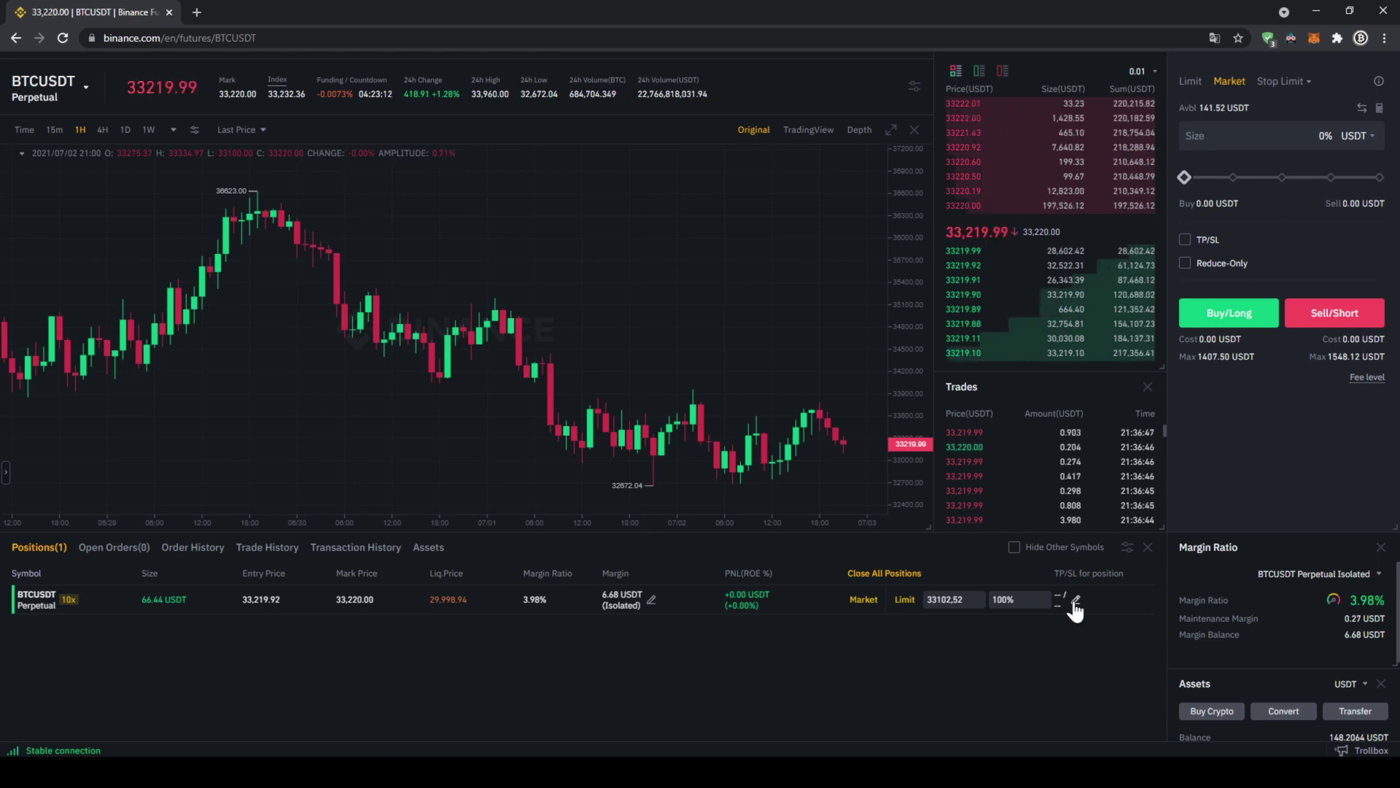
# - Set the closing amount of the BTCUSDT position to 50%, close that portion at market price and check the remaining size
pyautogui.click(989, 604)
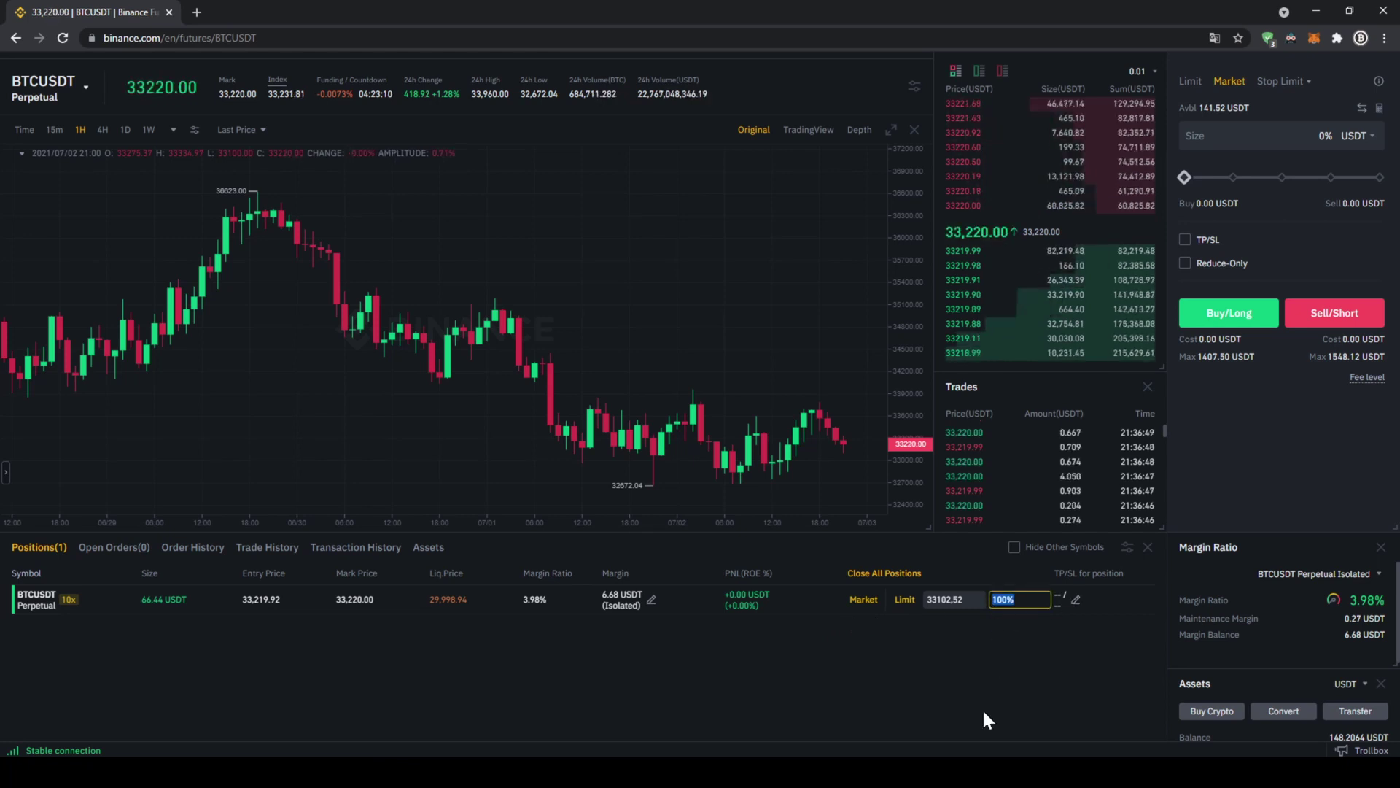
pyautogui.write('50')
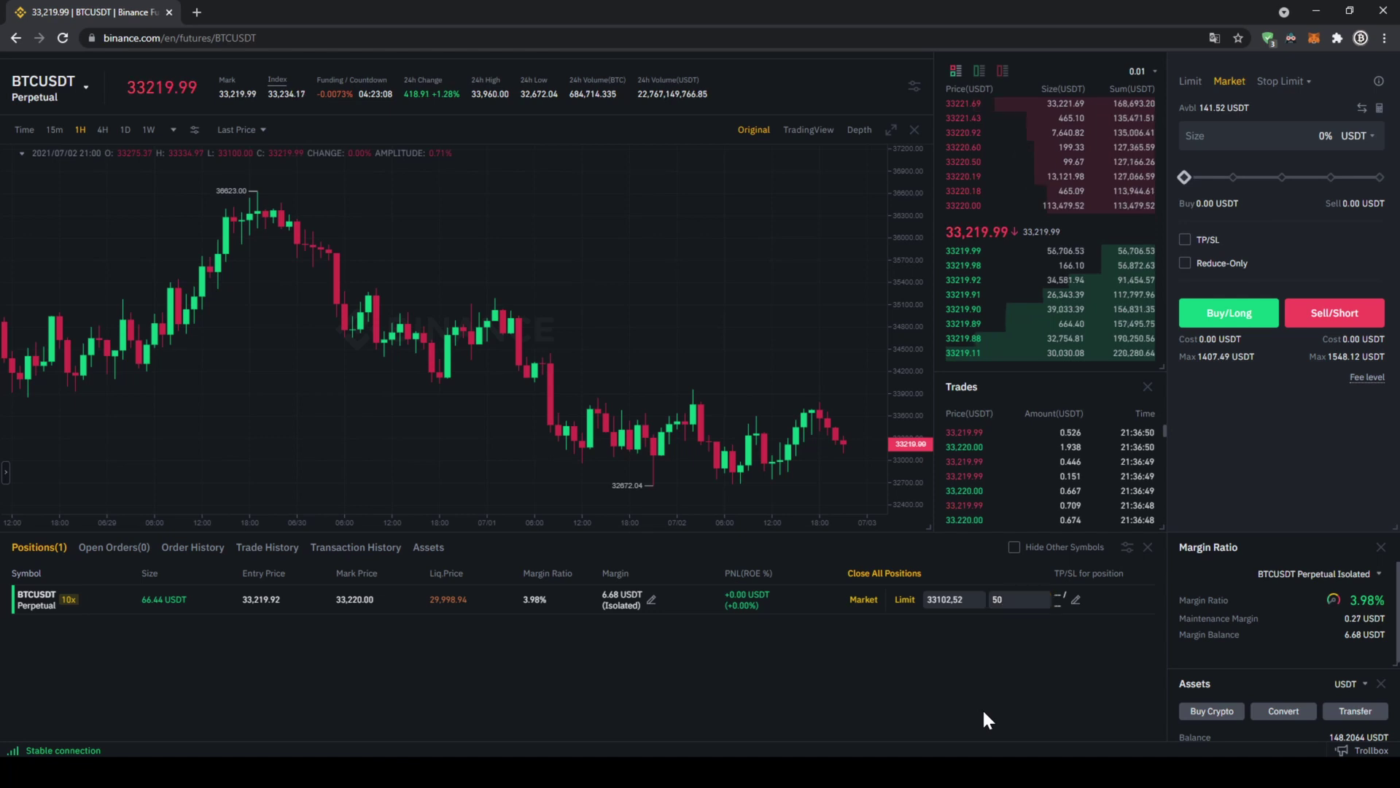
pyautogui.click(1005, 600)
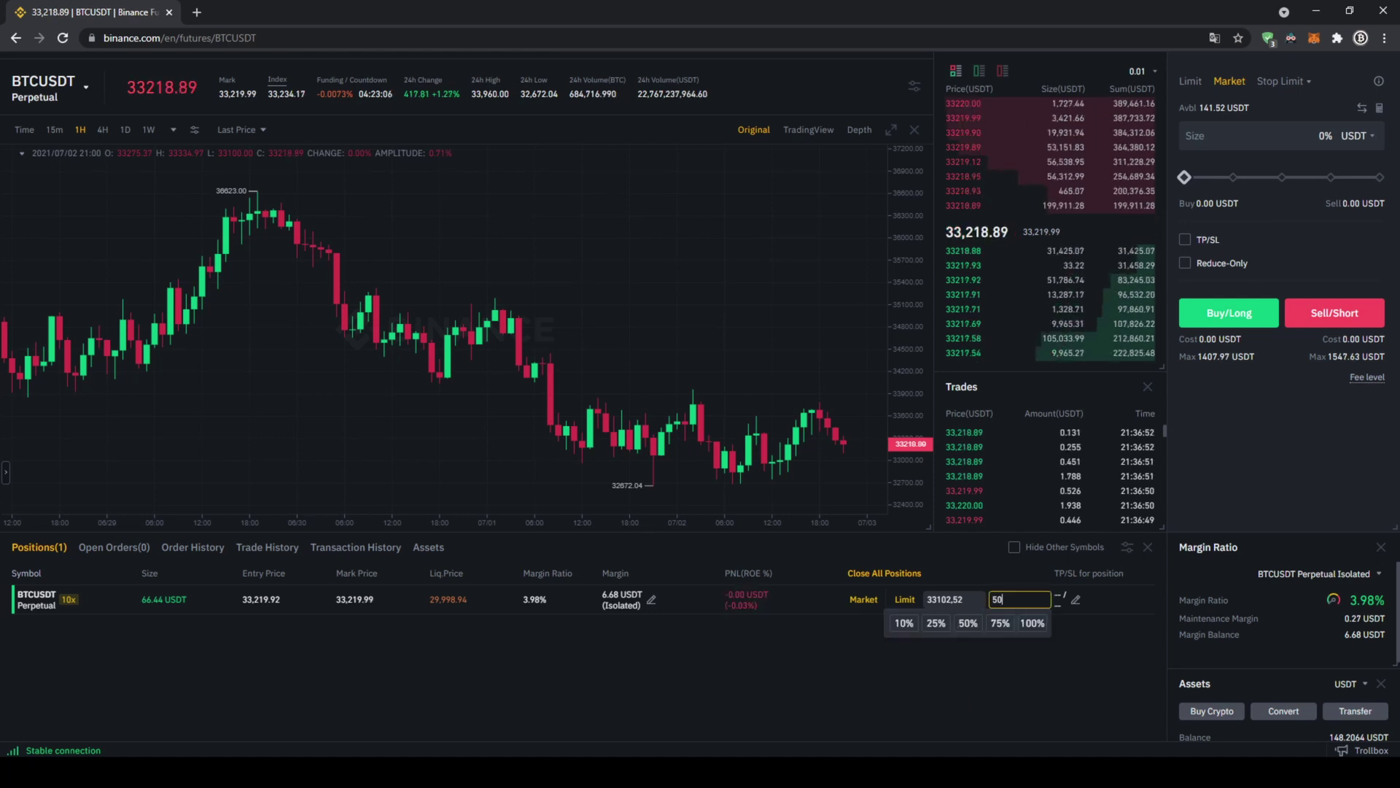
pyautogui.click(961, 627)
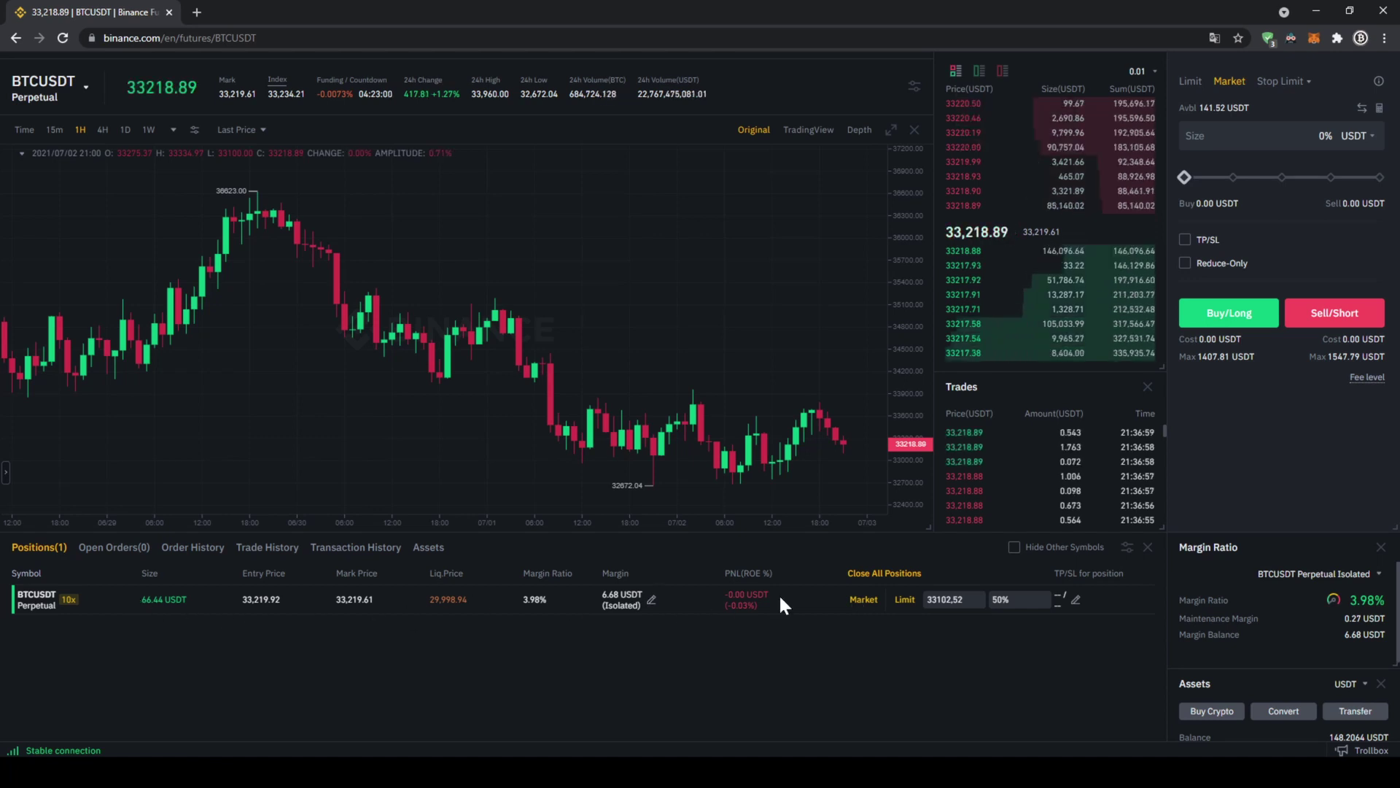
pyautogui.click(862, 603)
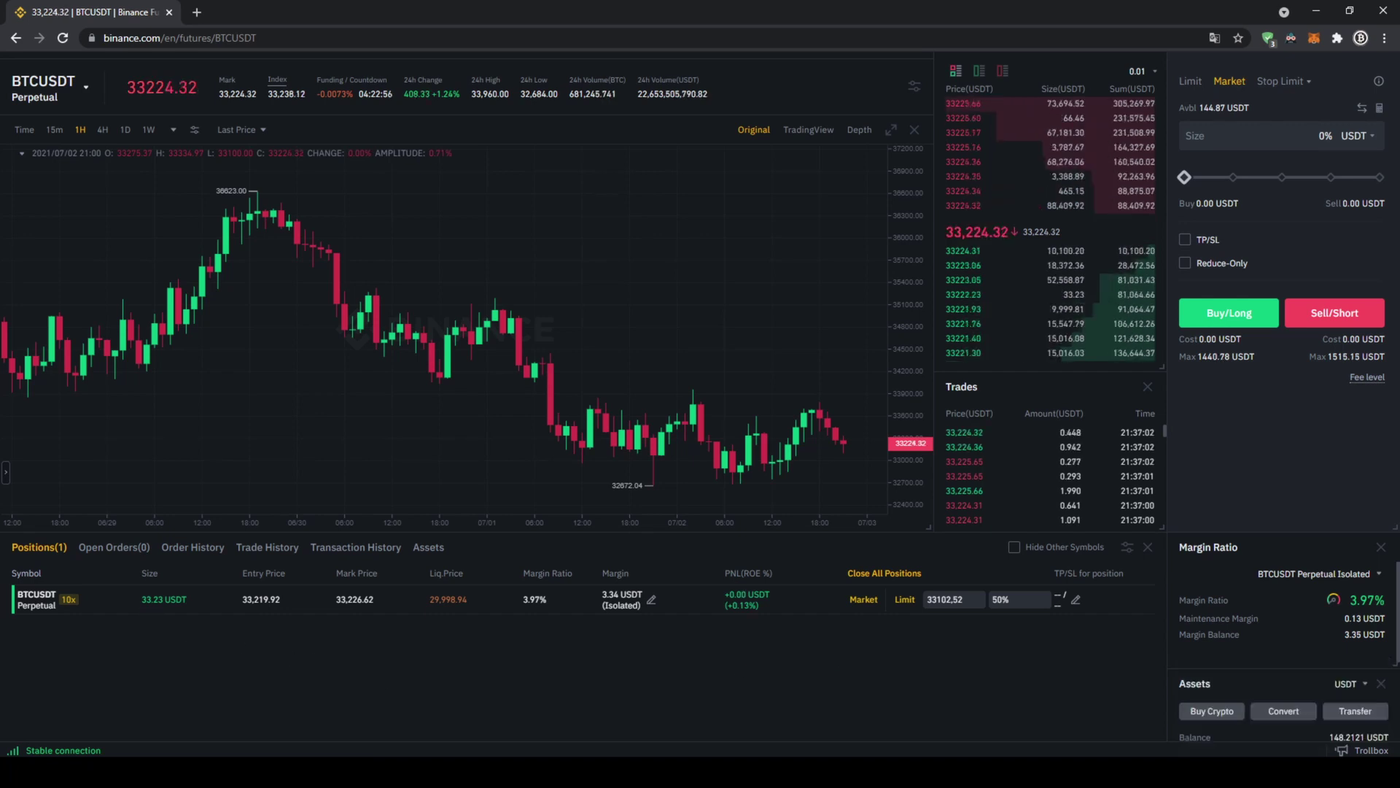
pyautogui.moveTo(141, 600); pyautogui.dragTo(182, 599)
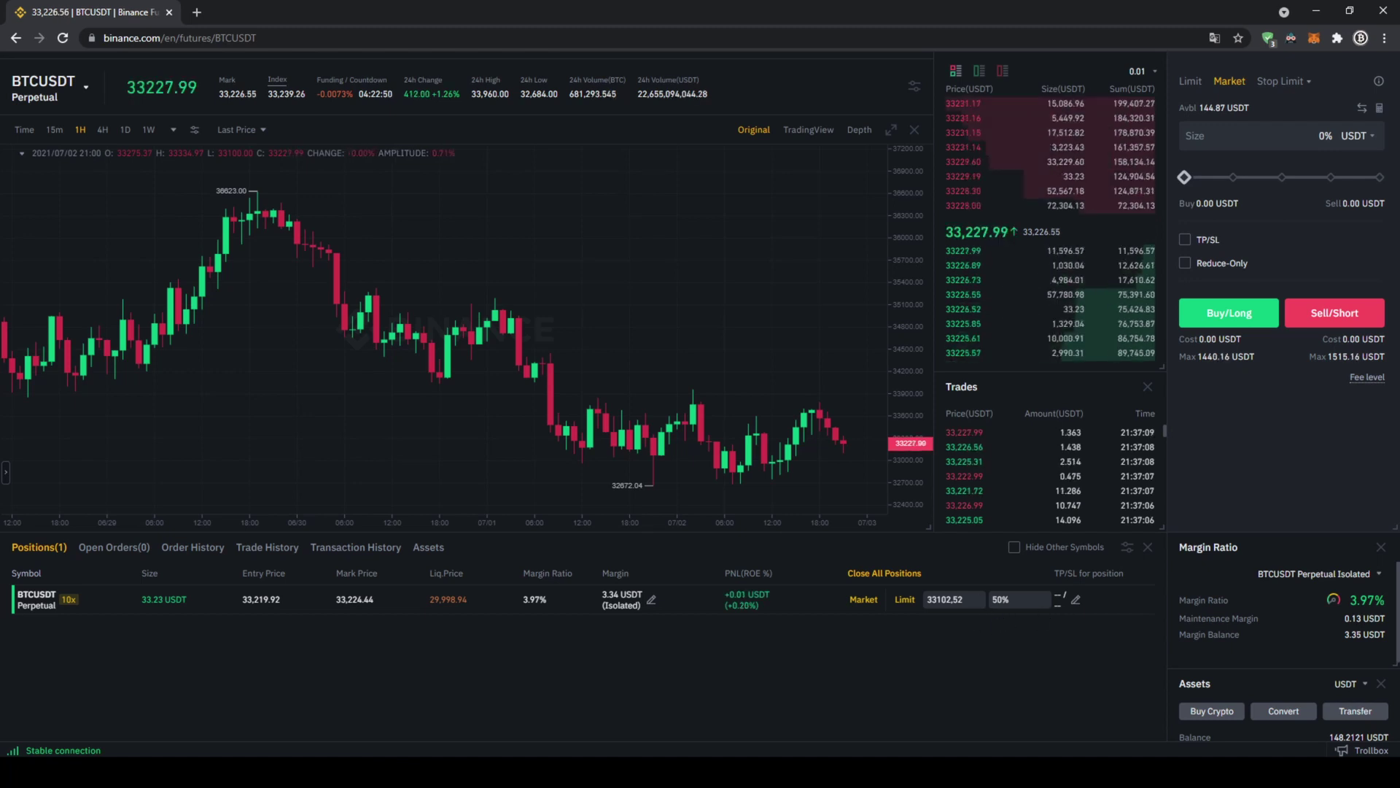
# - Open the TP/SL settings for the entire BTCUSDT position, set Take Profit to 35000 USDT and check its estimated PNL
pyautogui.moveTo(1052, 573)
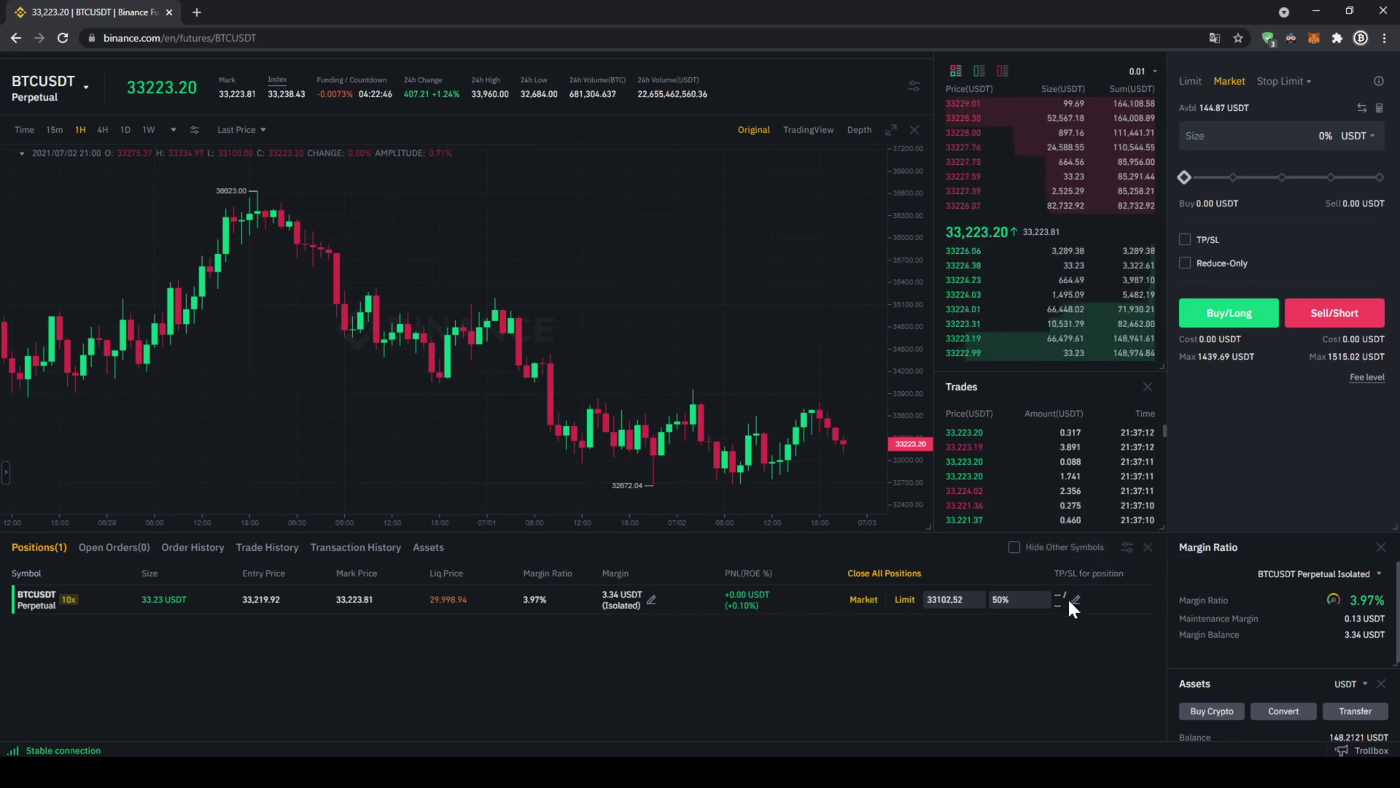
pyautogui.click(1075, 598)
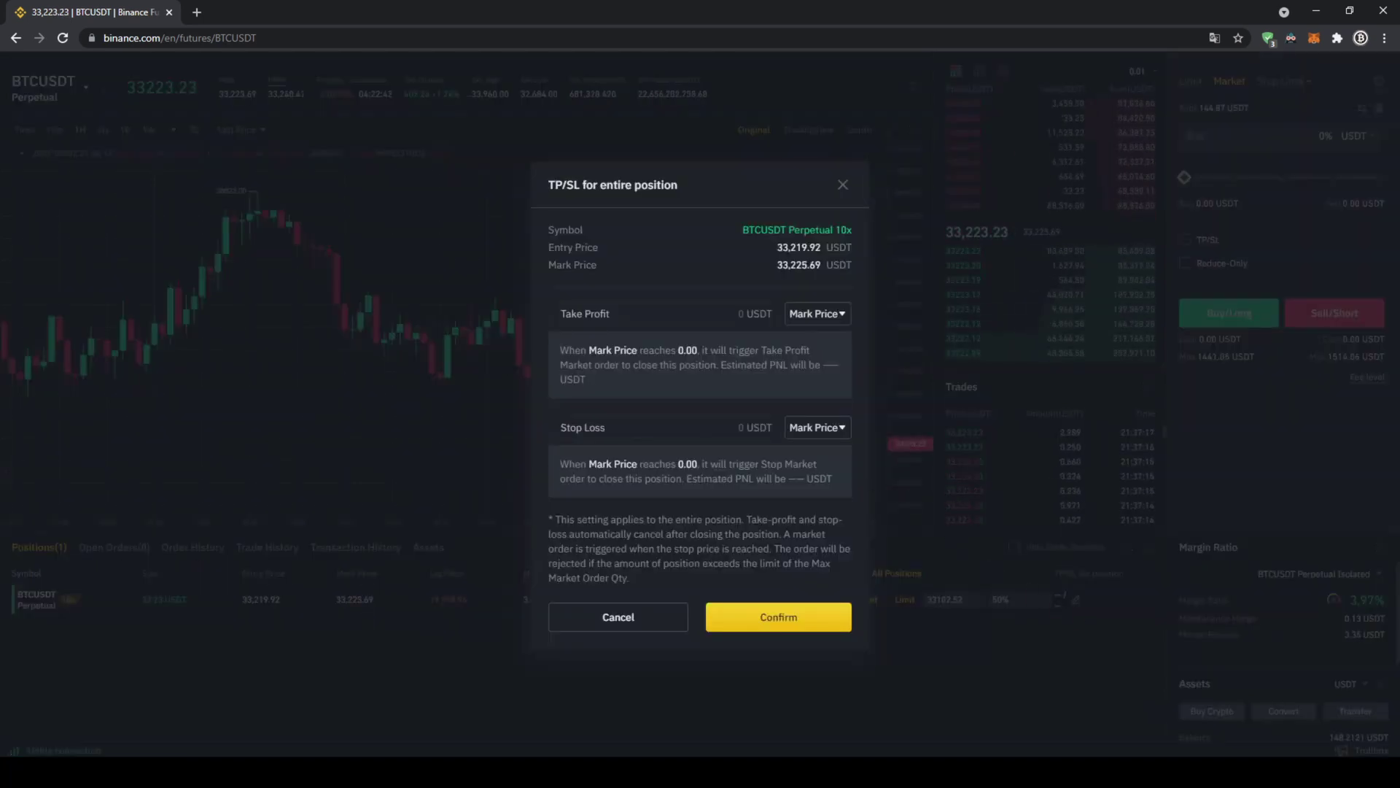
pyautogui.click(684, 315)
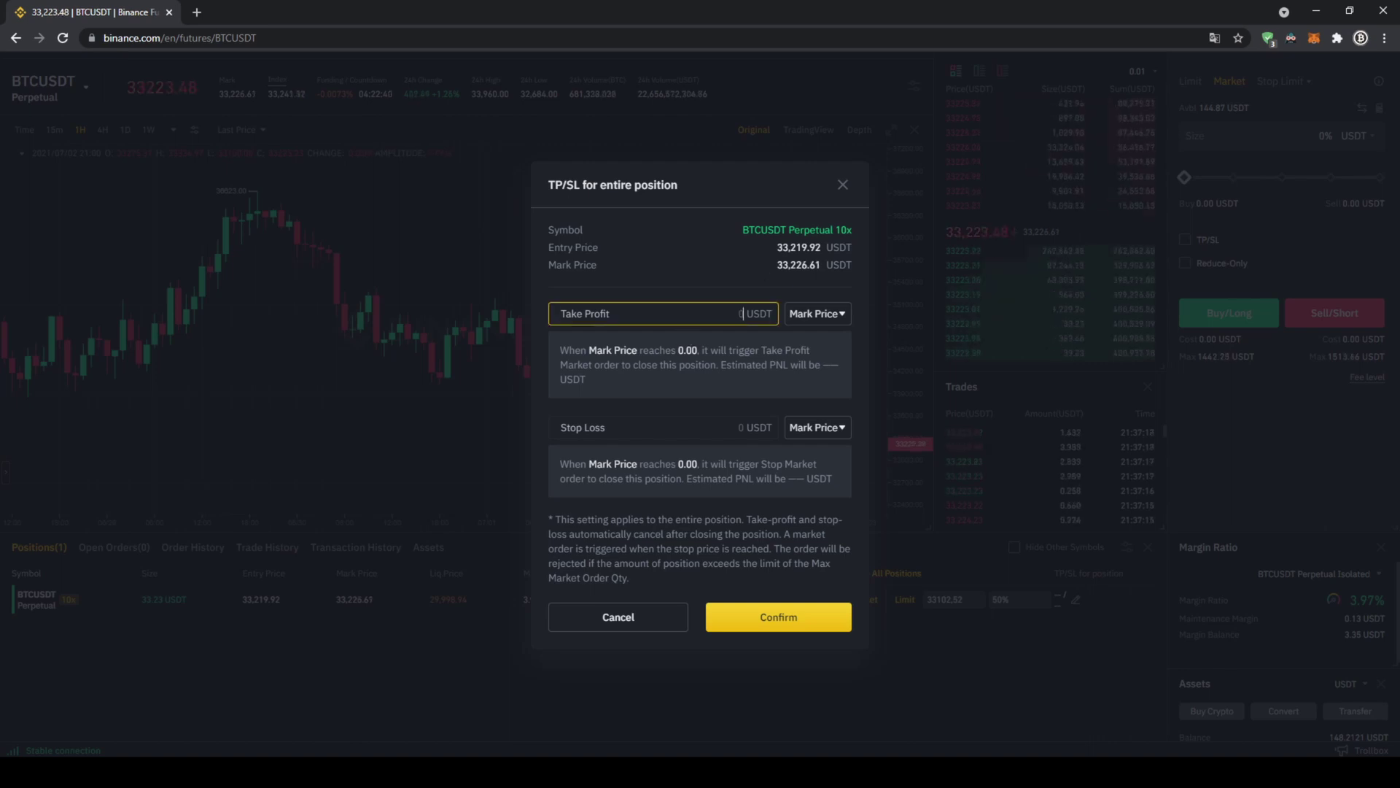
pyautogui.moveTo(778, 247); pyautogui.dragTo(790, 248)
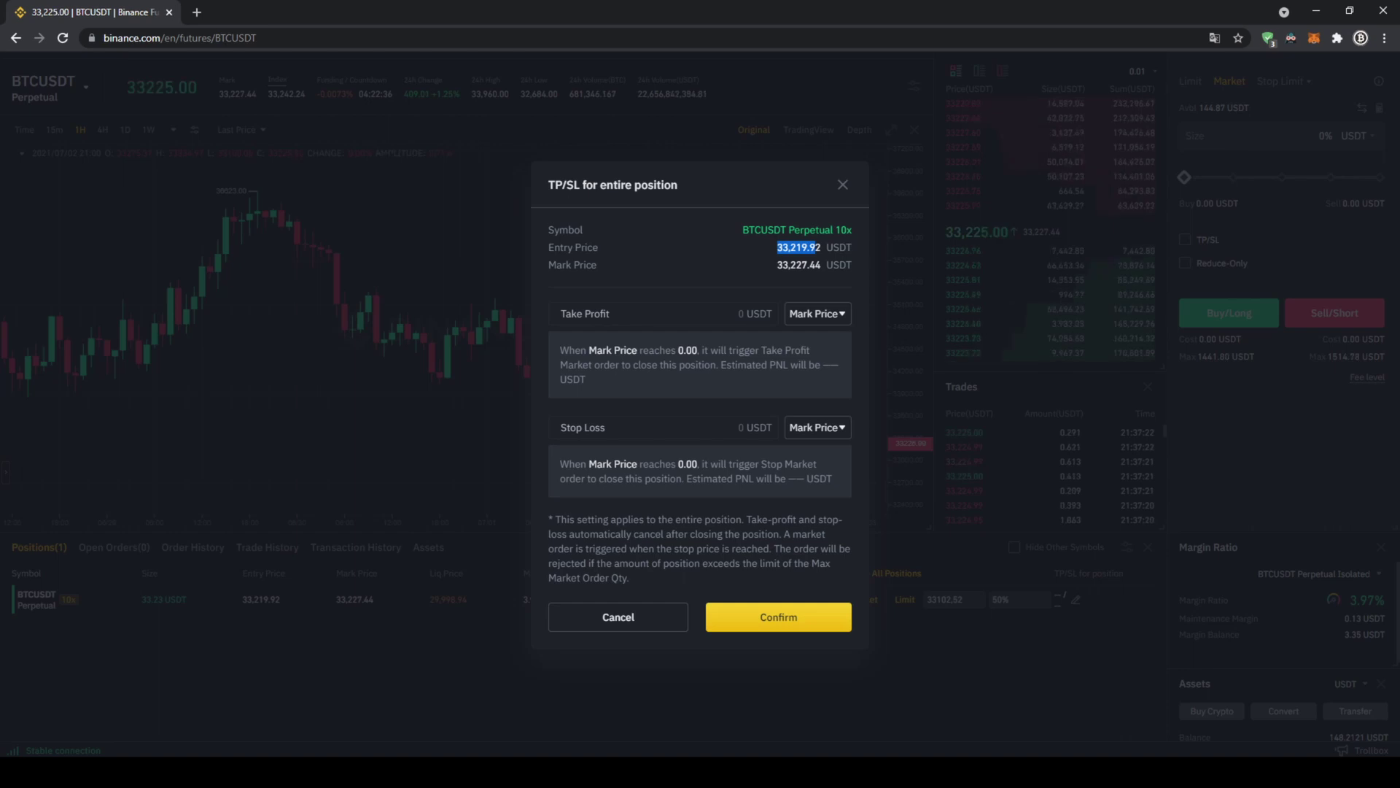
pyautogui.click(677, 319)
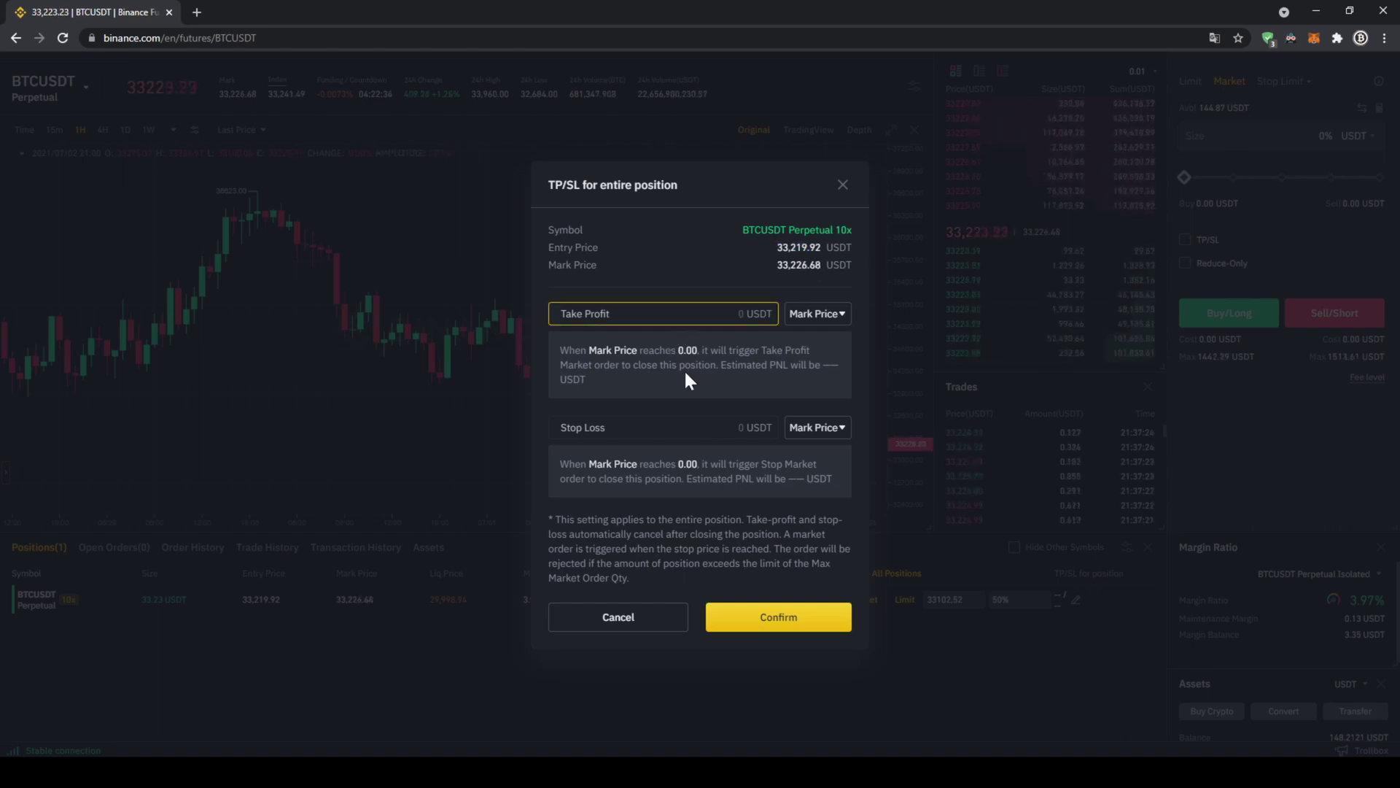
pyautogui.write('35000')
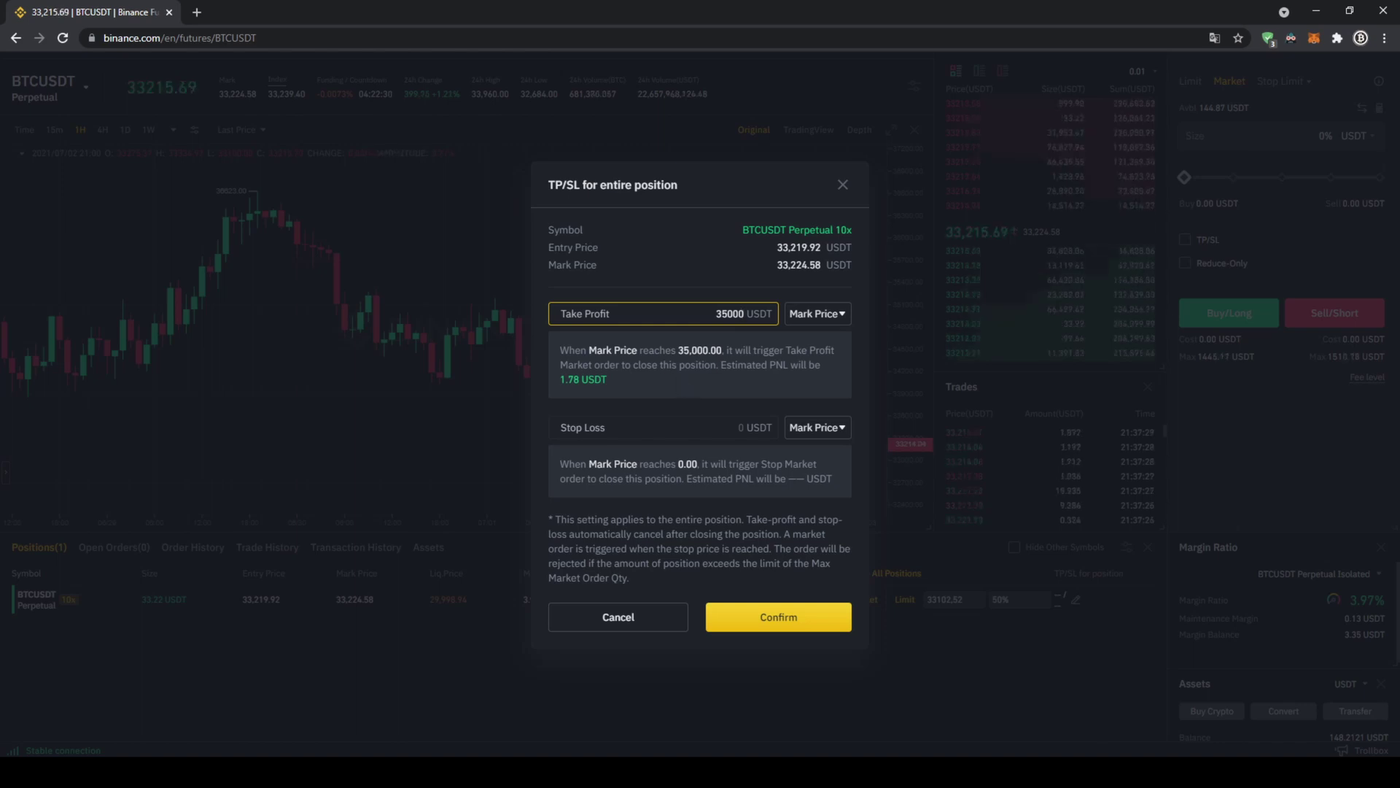
pyautogui.click(564, 392)
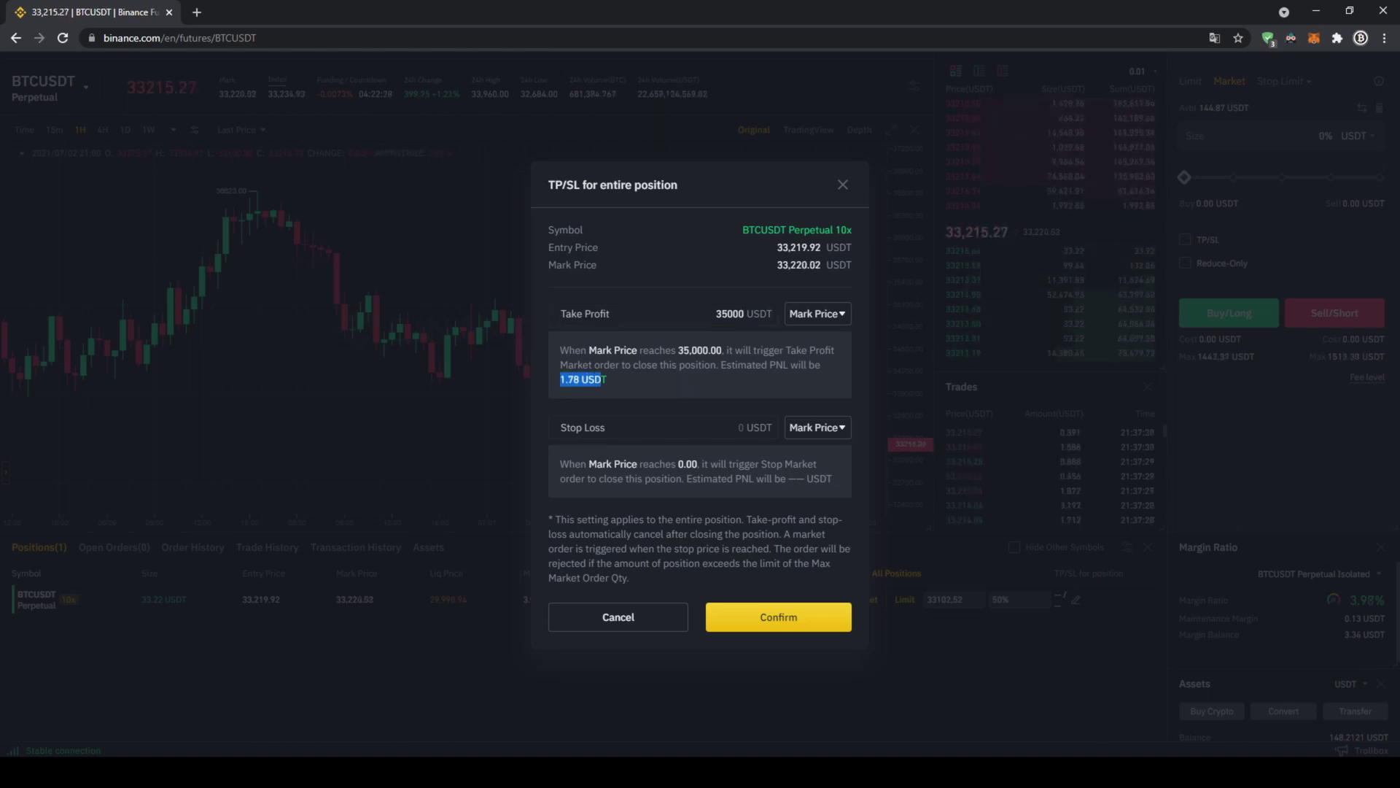
pyautogui.click(233, 528)
pyautogui.moveTo(557, 377); pyautogui.dragTo(612, 379)
# - Set the position's Stop Loss to 33000 USDT, compare both estimated PNL values and apply the TP/SL settings
pyautogui.click(736, 427)
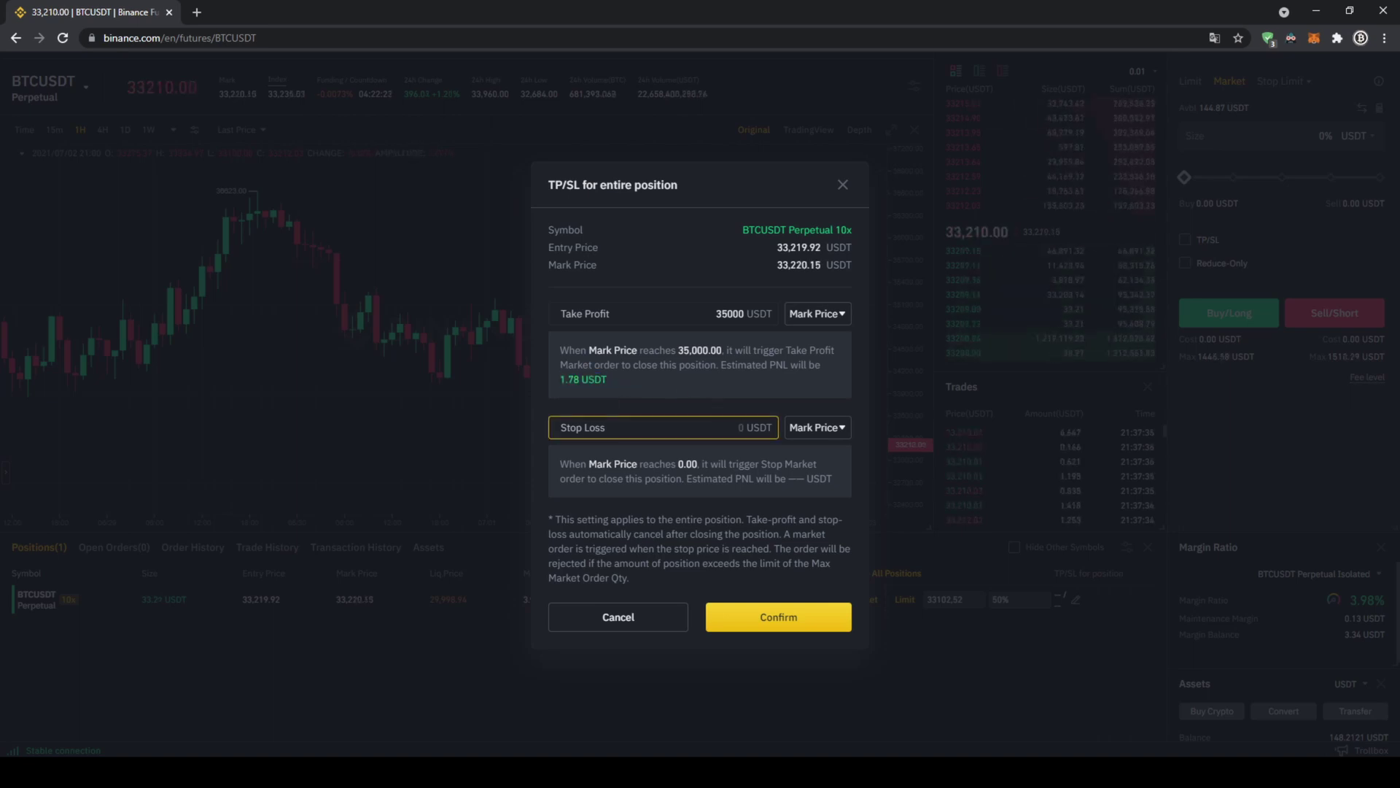
pyautogui.write('33000')
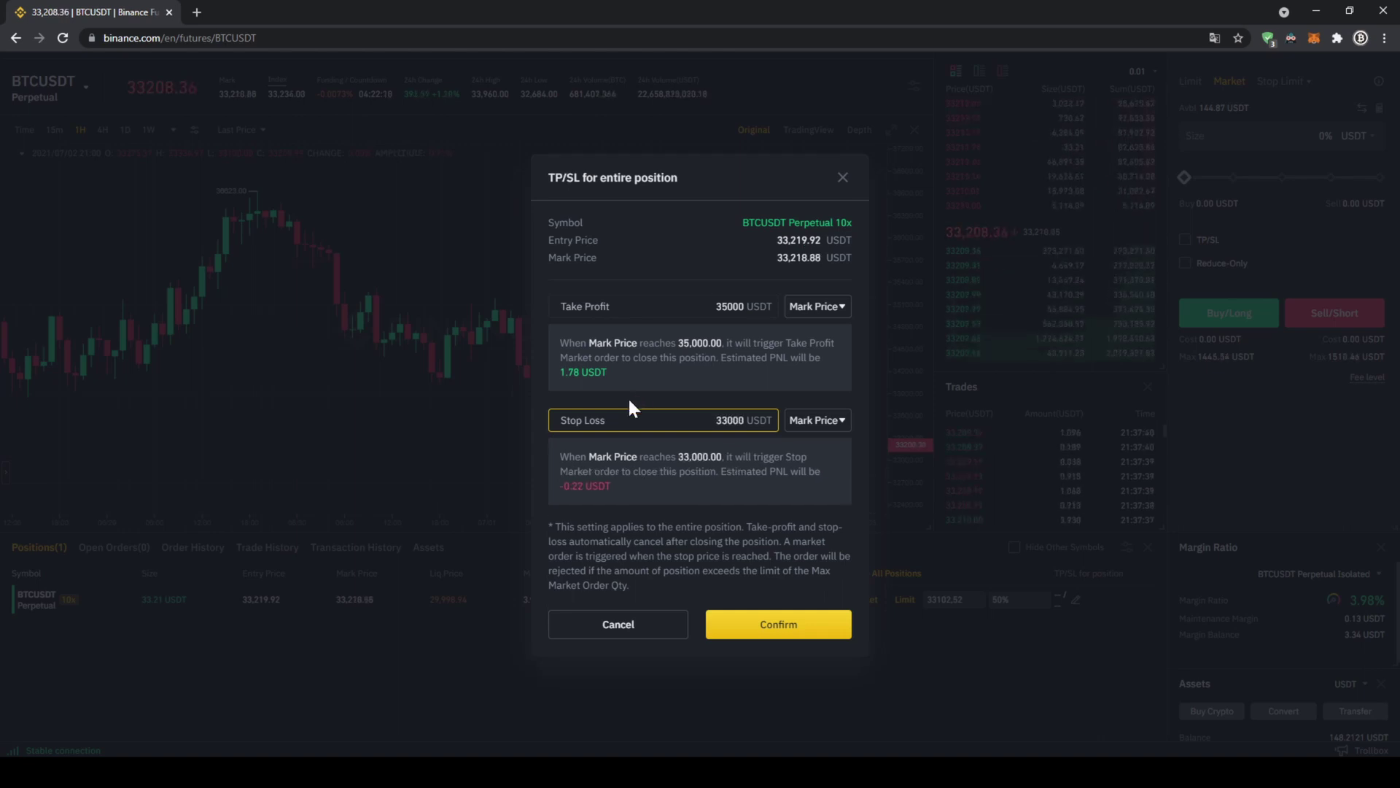
pyautogui.moveTo(563, 485); pyautogui.dragTo(598, 485)
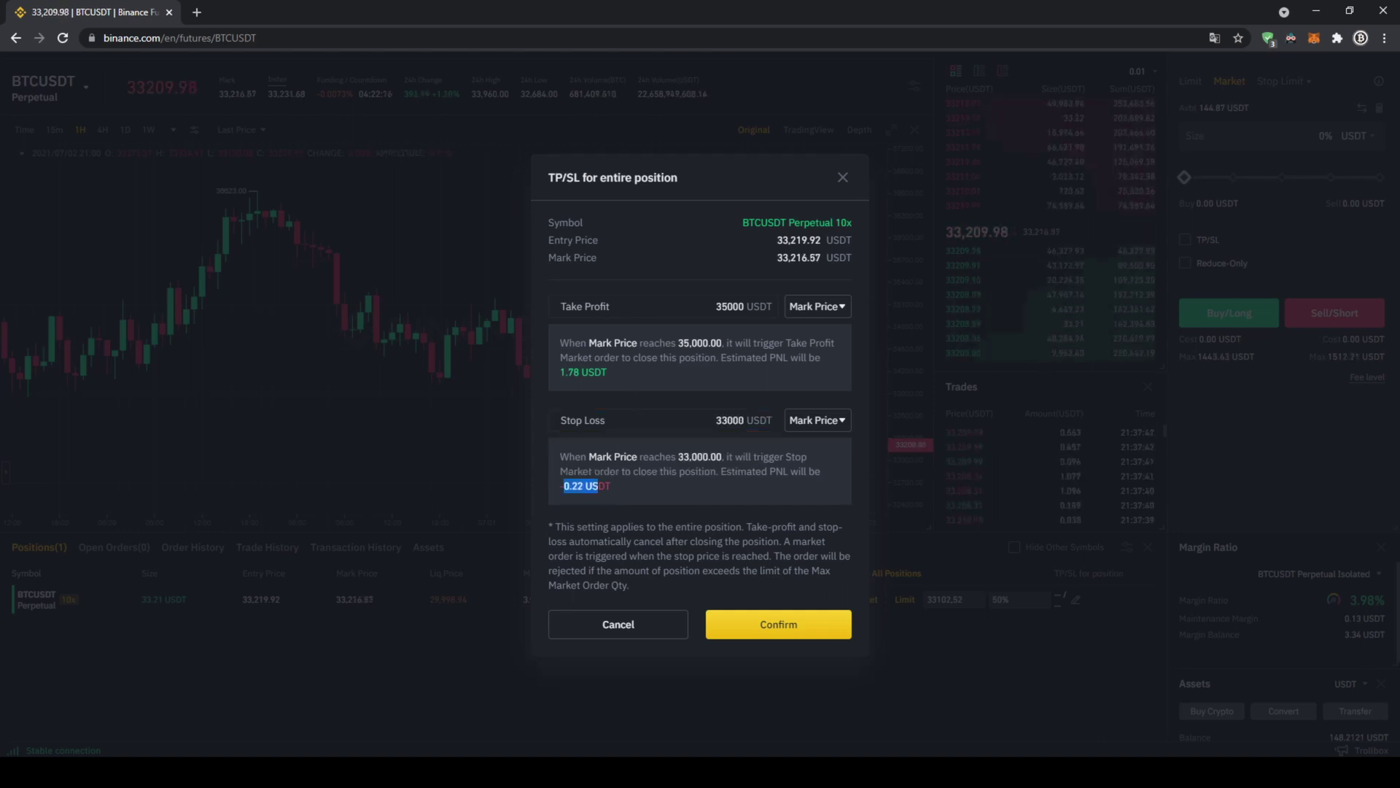
pyautogui.click(618, 490)
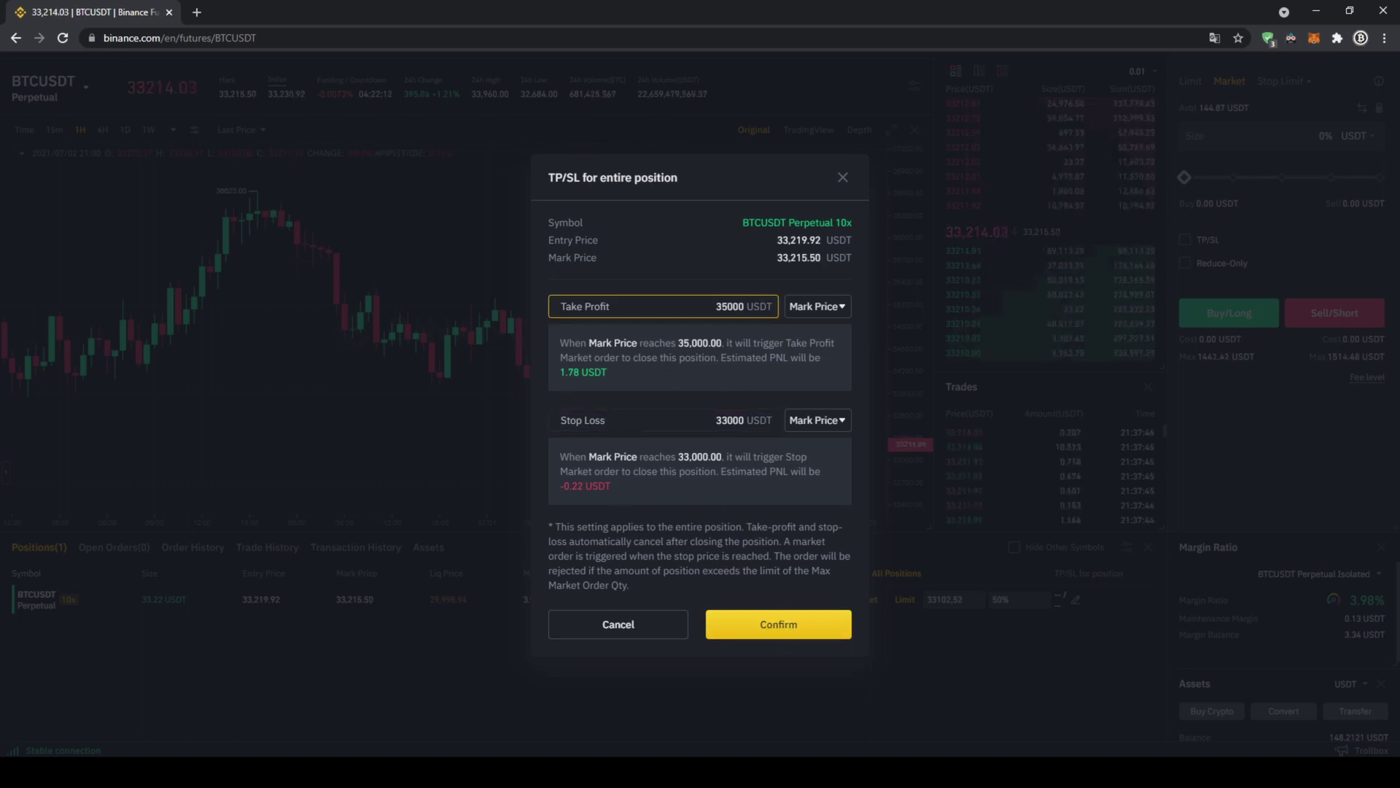
pyautogui.moveTo(595, 373); pyautogui.dragTo(560, 373)
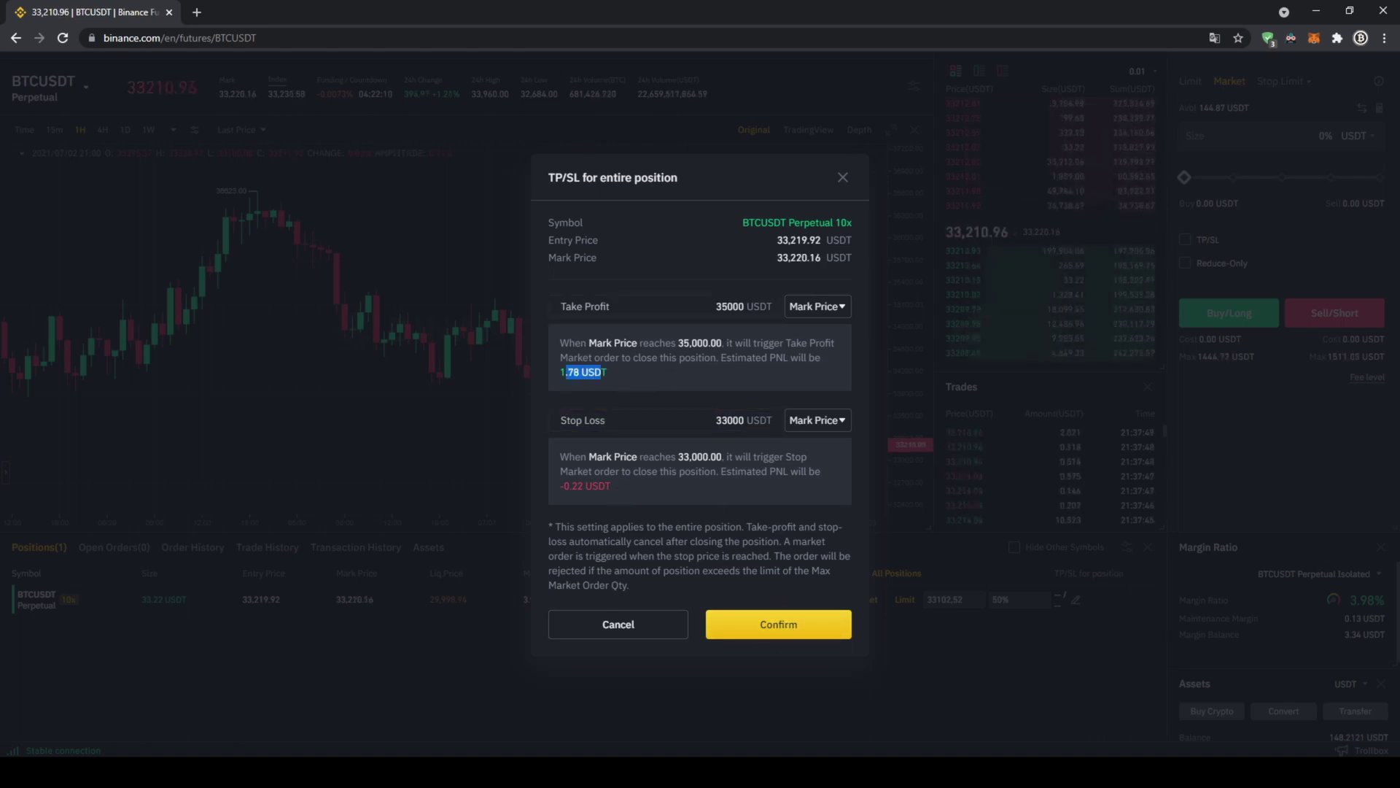
pyautogui.click(560, 373)
pyautogui.click(780, 626)
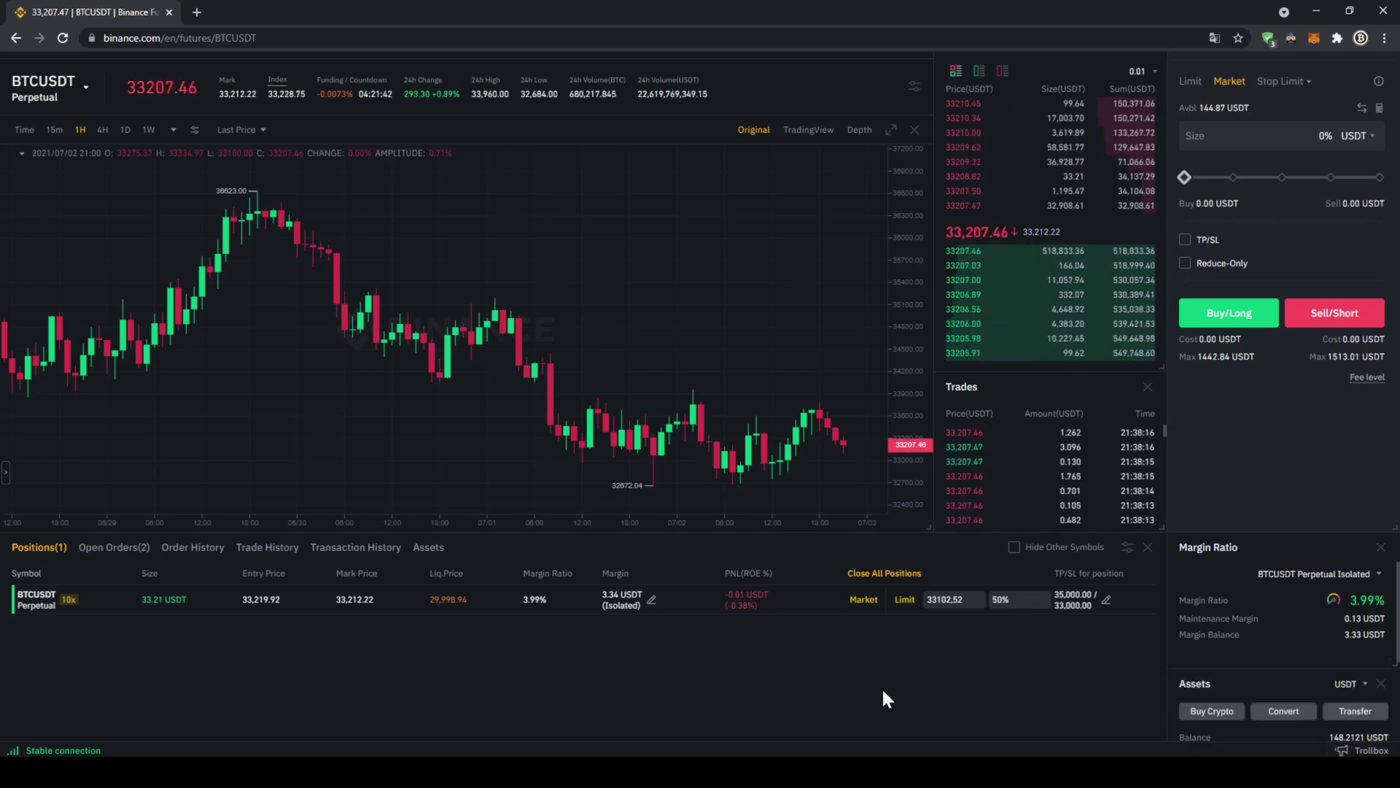
# - Start closing all open positions and cancel the request
pyautogui.click(877, 576)
pyautogui.click(745, 459)
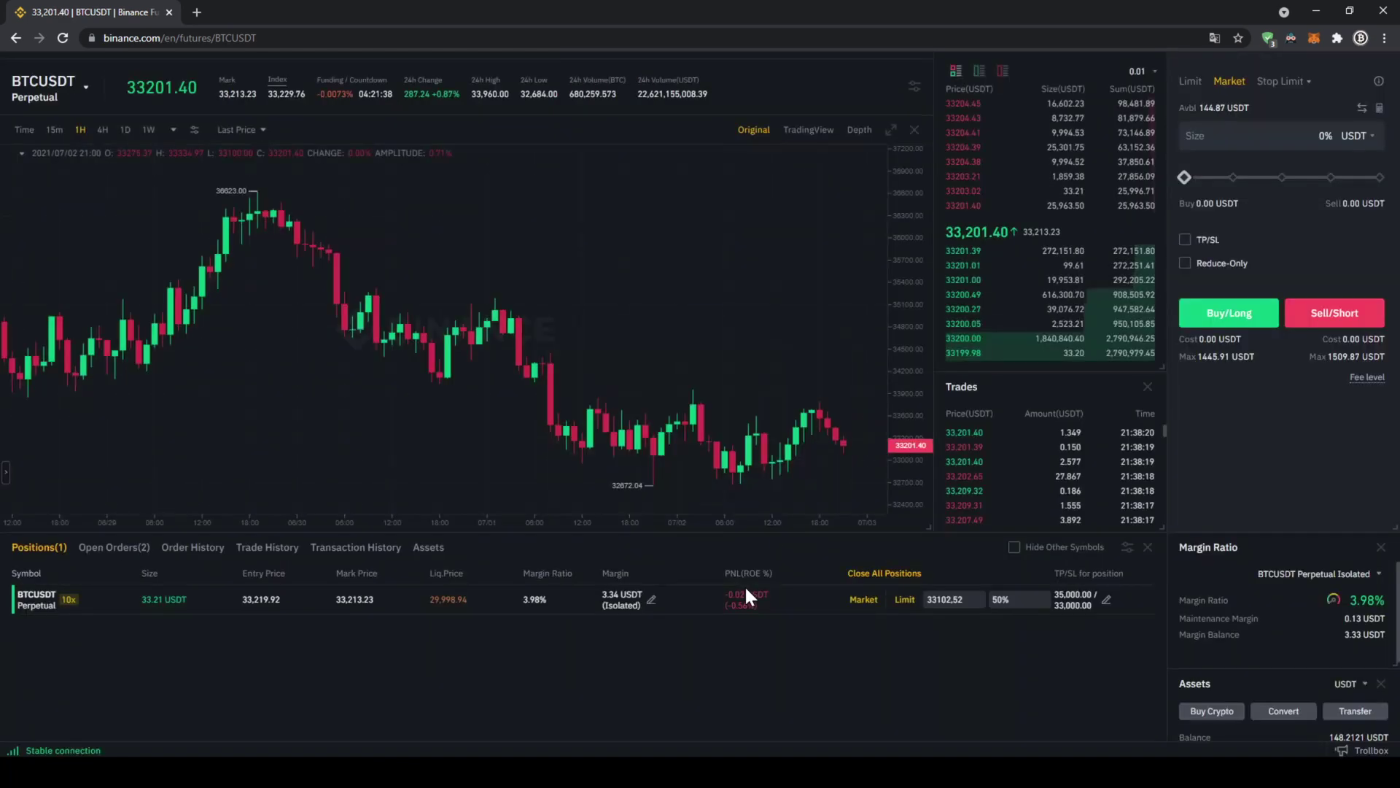